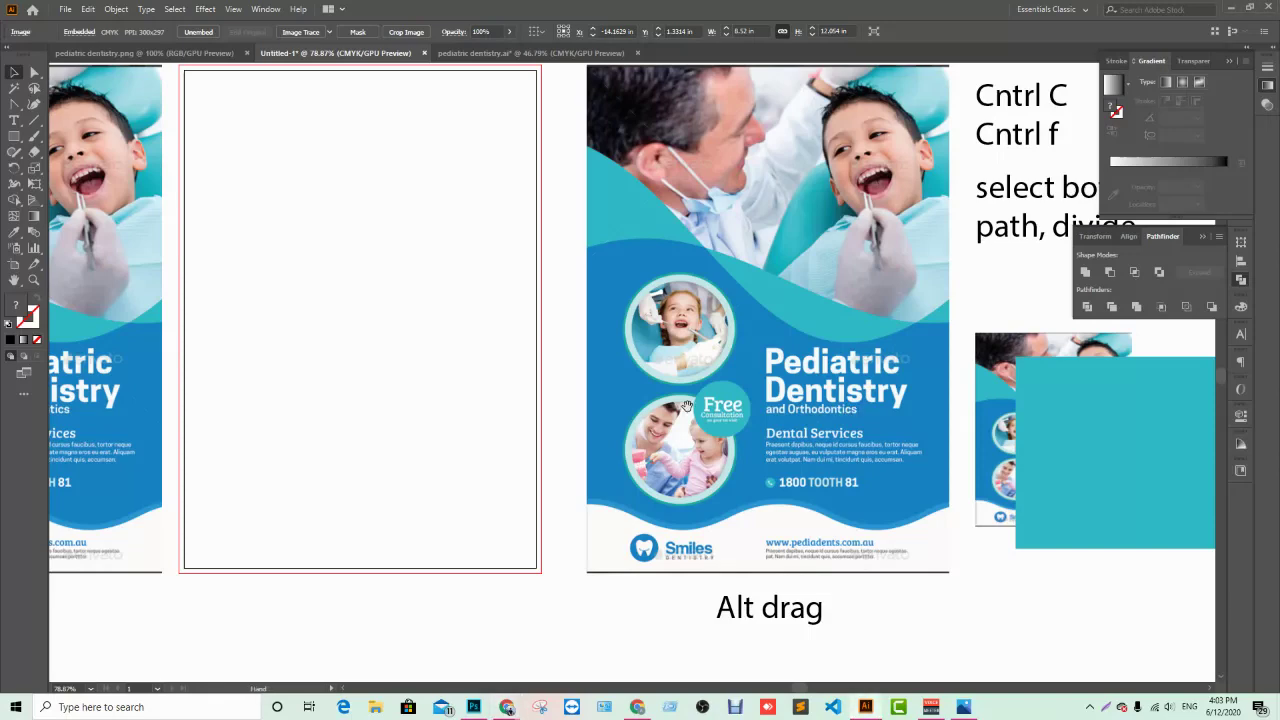
Step: Draw a black rectangle over the flyer's middle blue band, from its left edge to the bottom wave
mouse_move(800, 371)
left_mouse_down()
mouse_move(706, 383)
mouse_move(692, 410)
left_mouse_up()
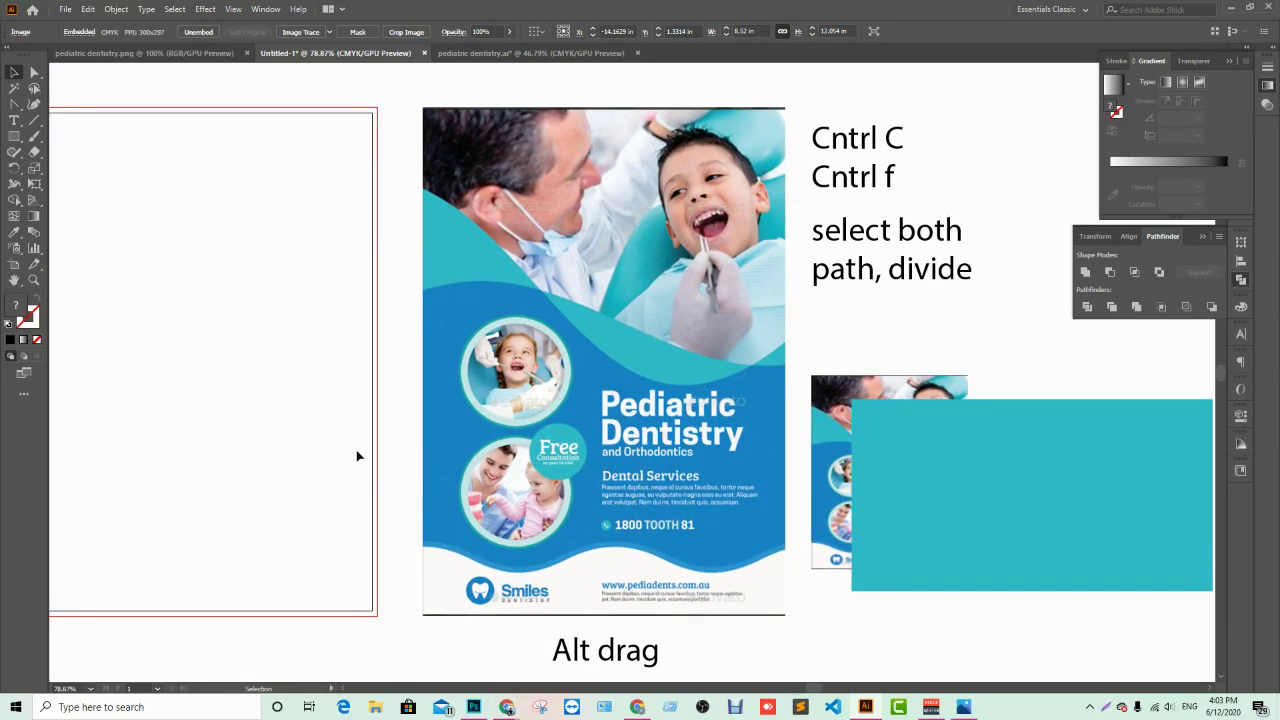
left_click(16, 140)
left_click_drag(422, 408, 785, 550)
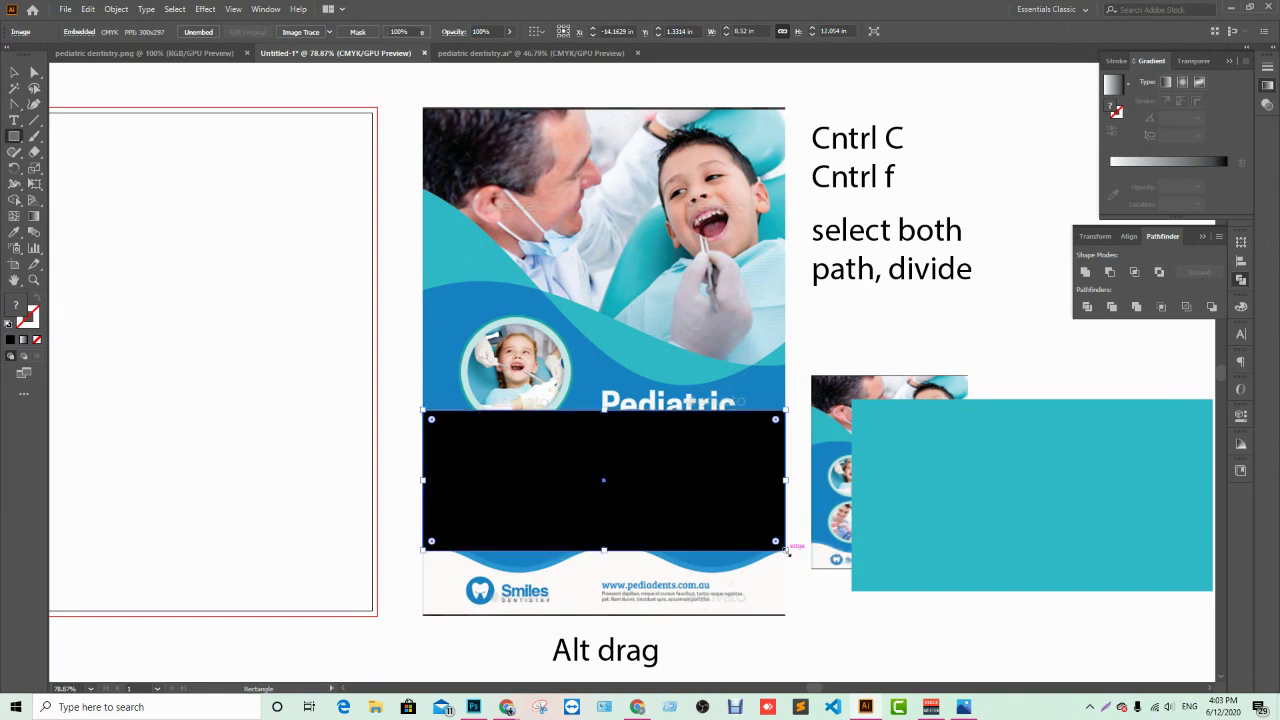
Step: Zoom in on the rectangle and fill it with the flyer's blue using the Eyedropper
key("z")
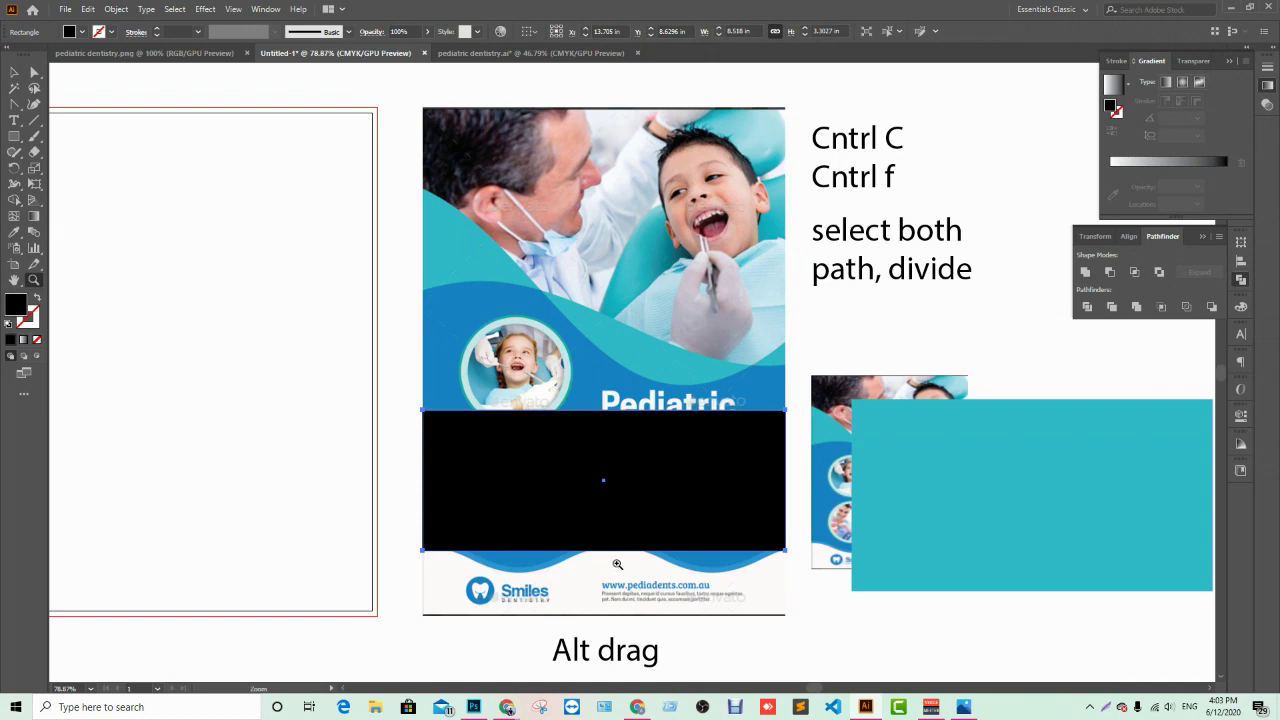
left_click(619, 564)
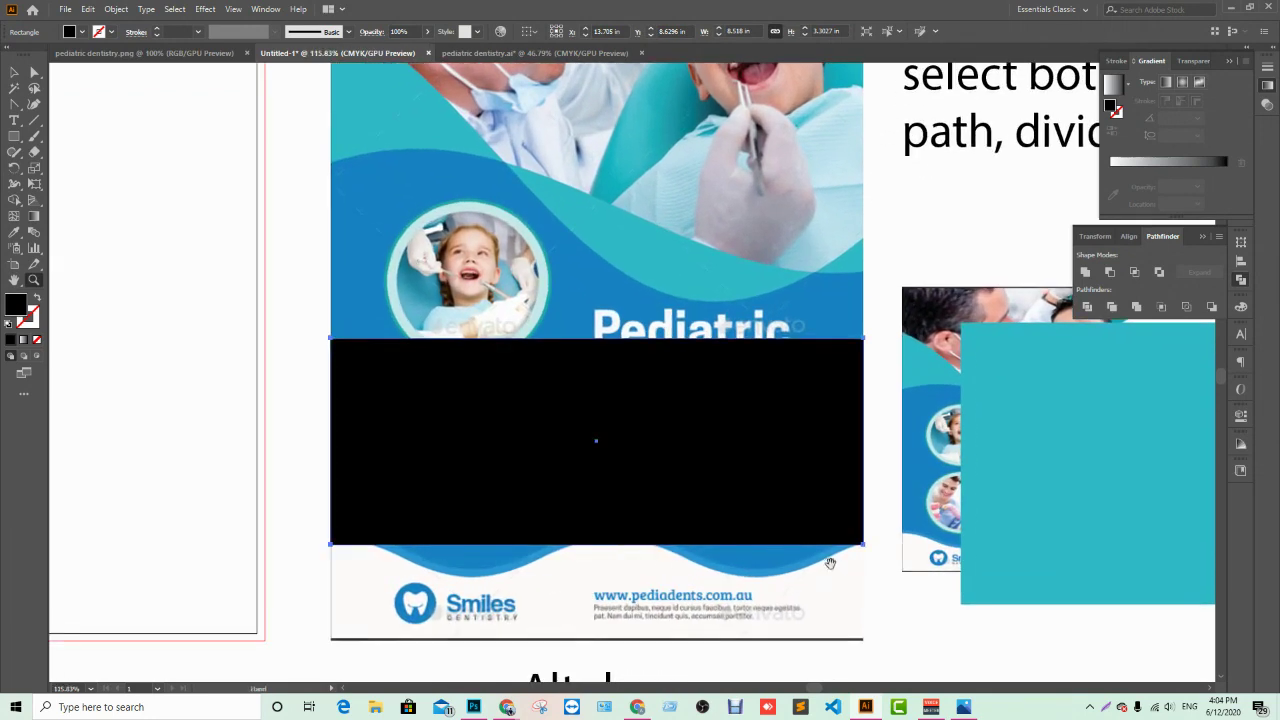
left_click_drag(830, 563, 742, 502)
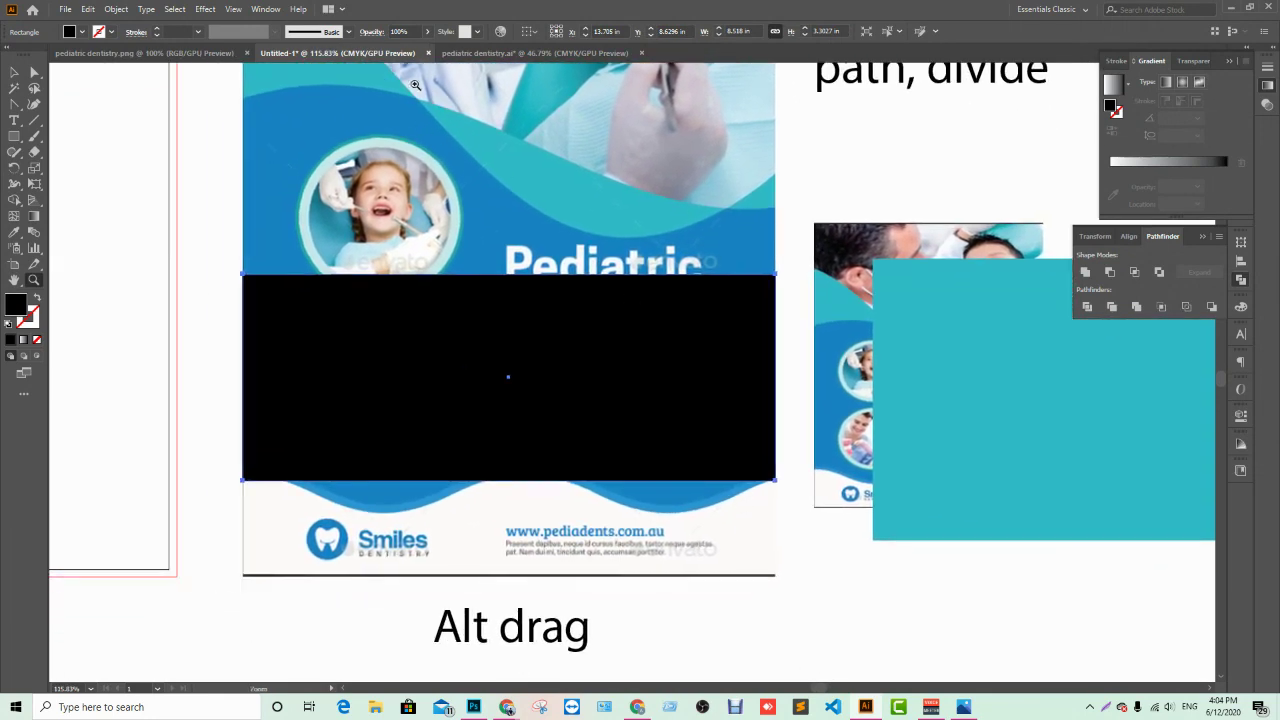
left_click(14, 232)
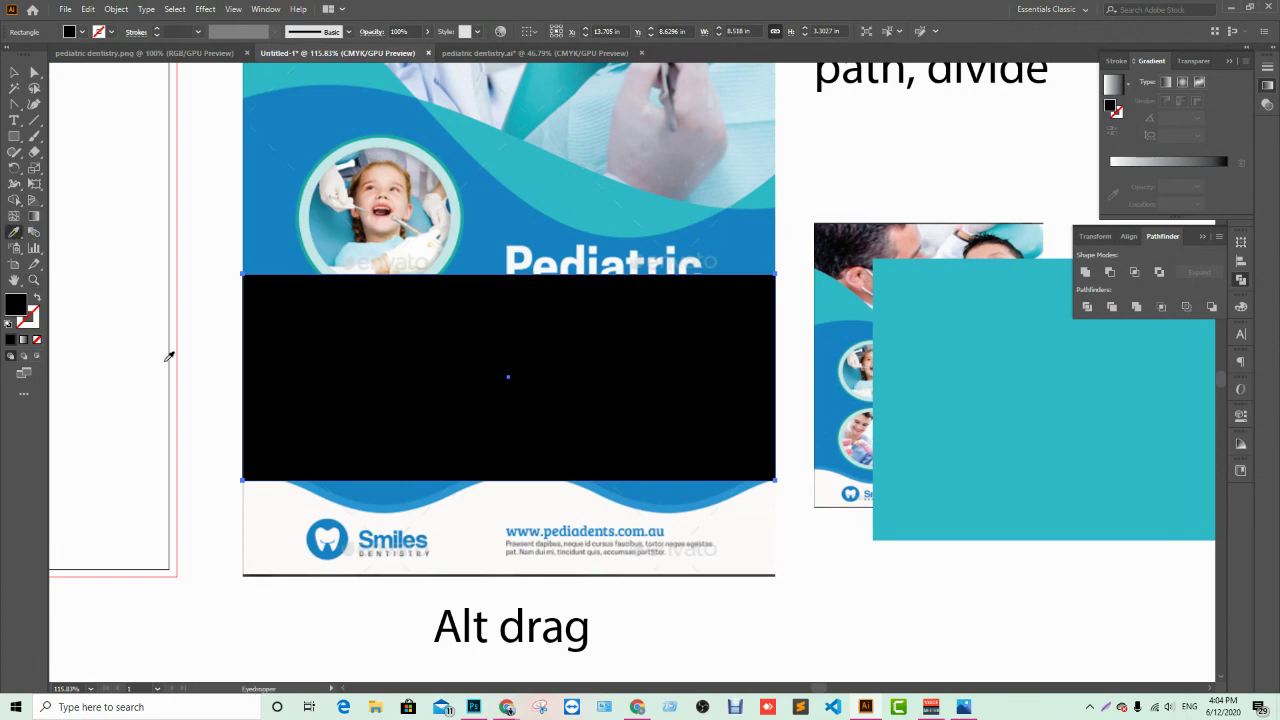
left_click(420, 501)
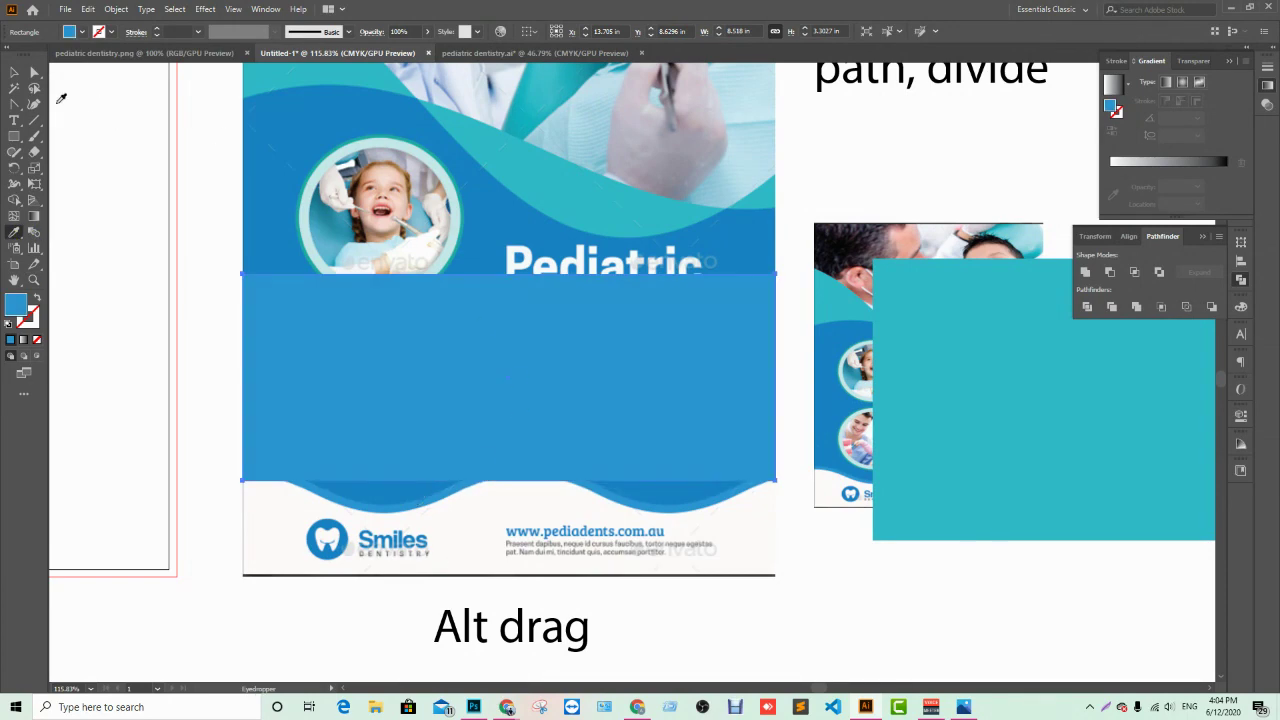
Step: Nudge the blue rectangle up slightly so it sits on the band
left_click(14, 72)
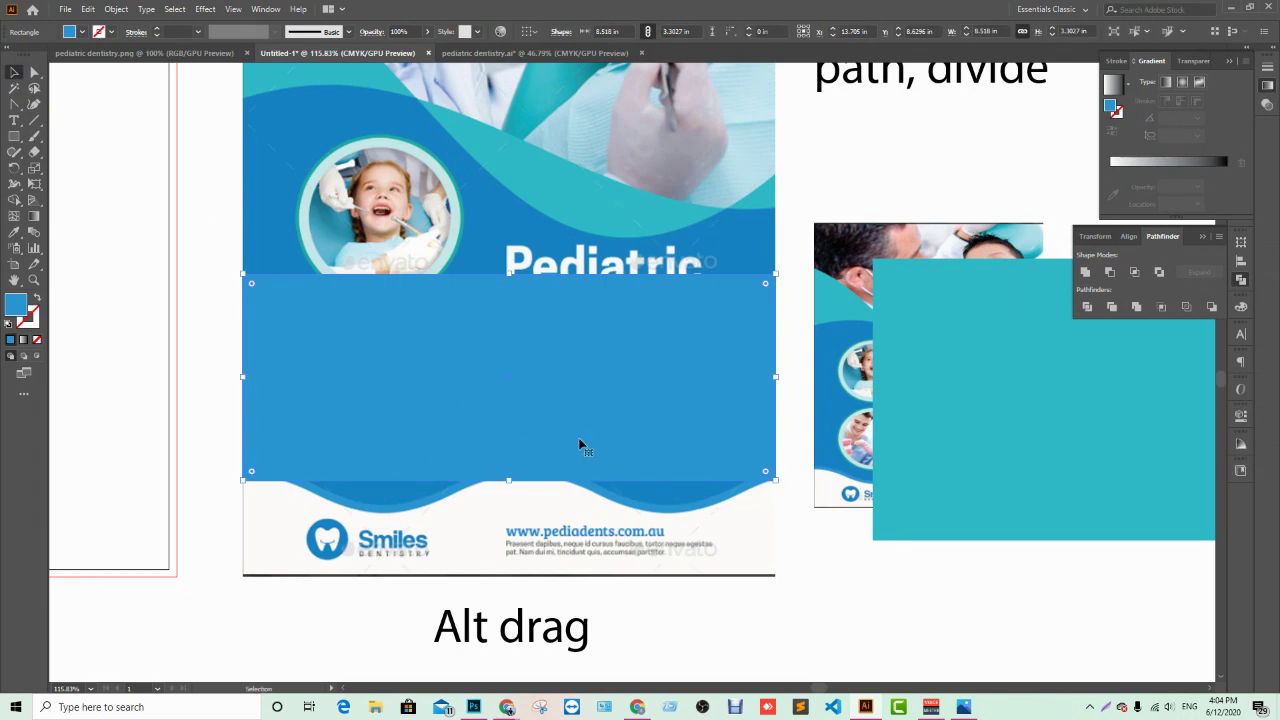
key("Up")
key("Up")
key("Up")
key("Up")
key("Up")
key("Up")
key("Up")
key("Up")
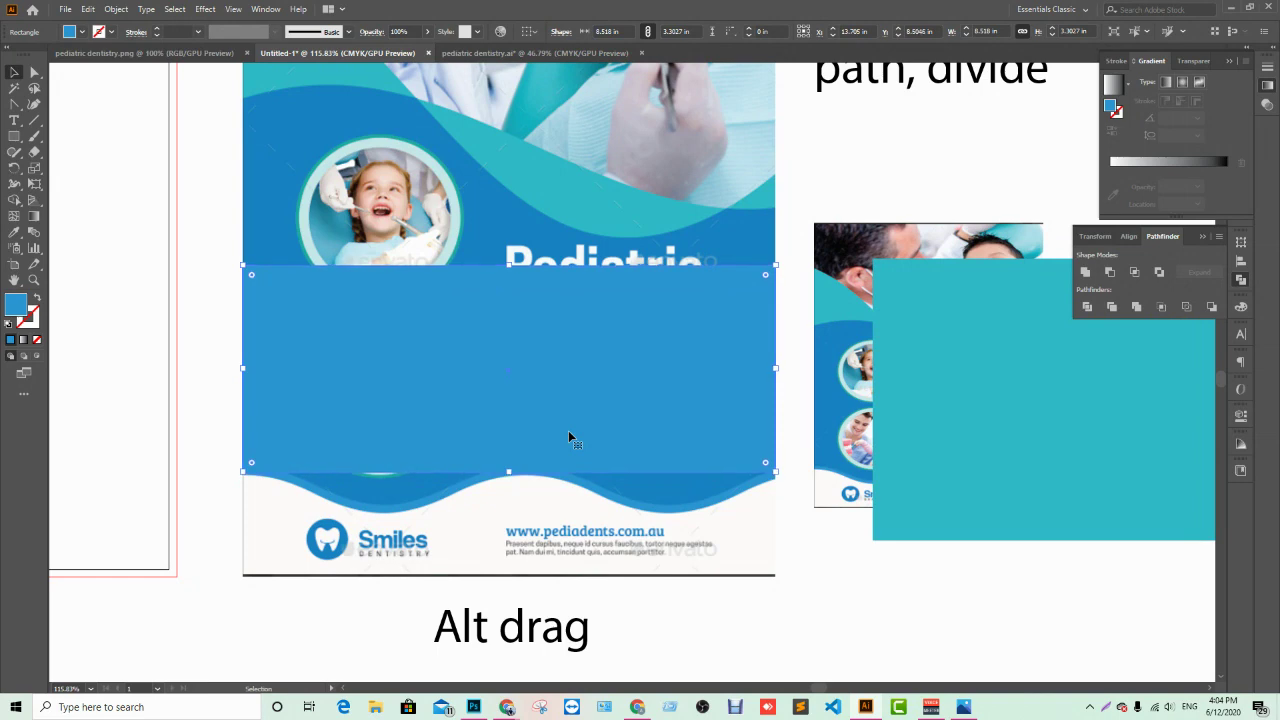
key("Up")
key("Up")
key("Down")
key("Down")
key("Down")
key("Down")
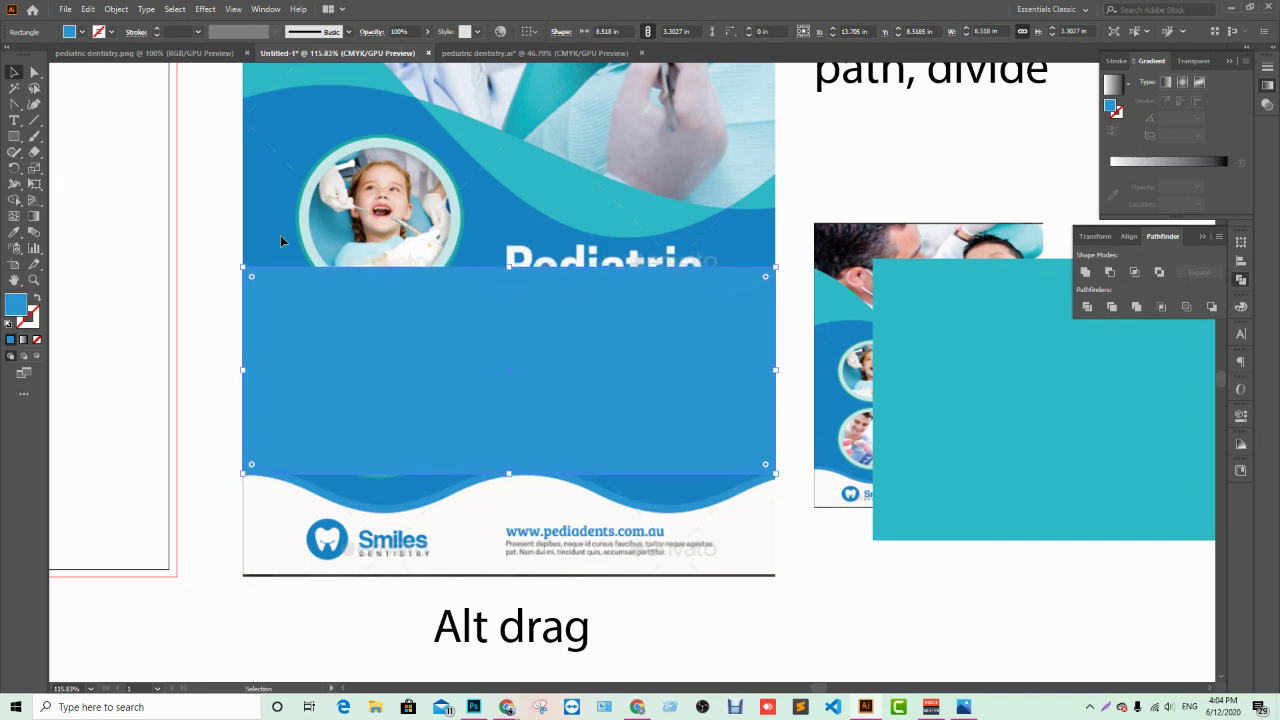
left_click(14, 217)
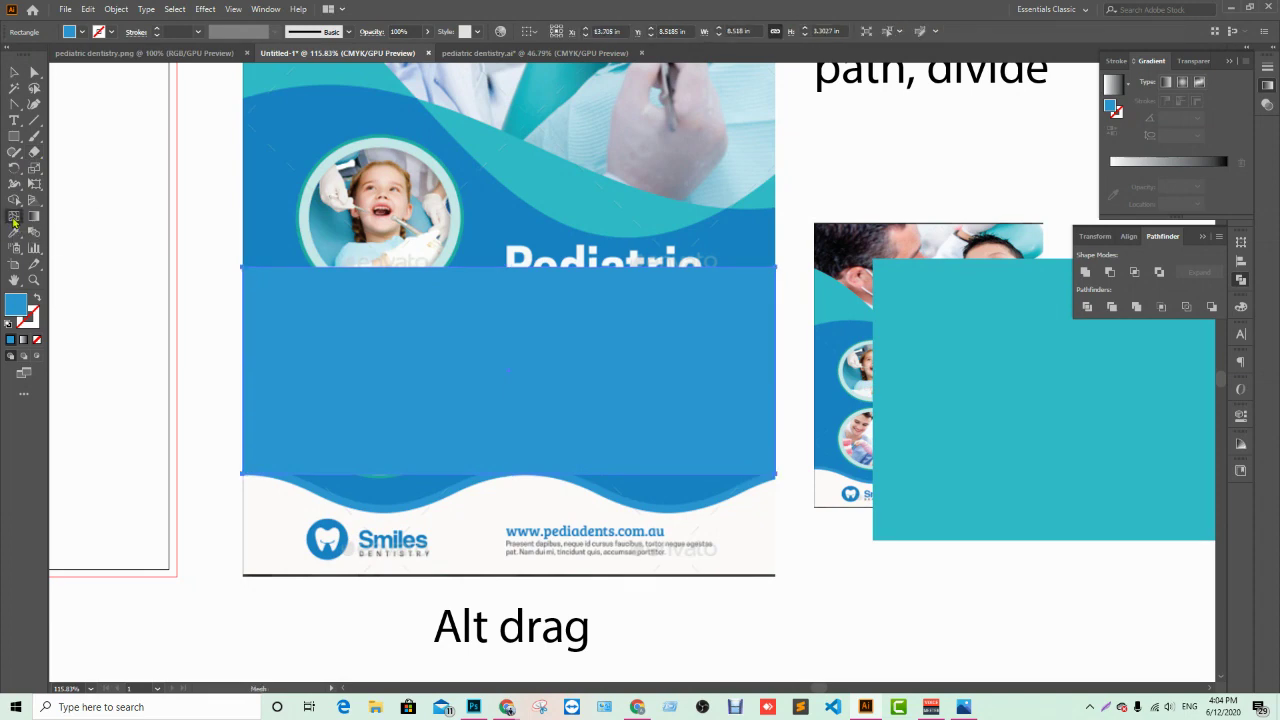
Step: Add two vertical mesh lines and pull the left bottom mesh point down into a trough
left_click(385, 474)
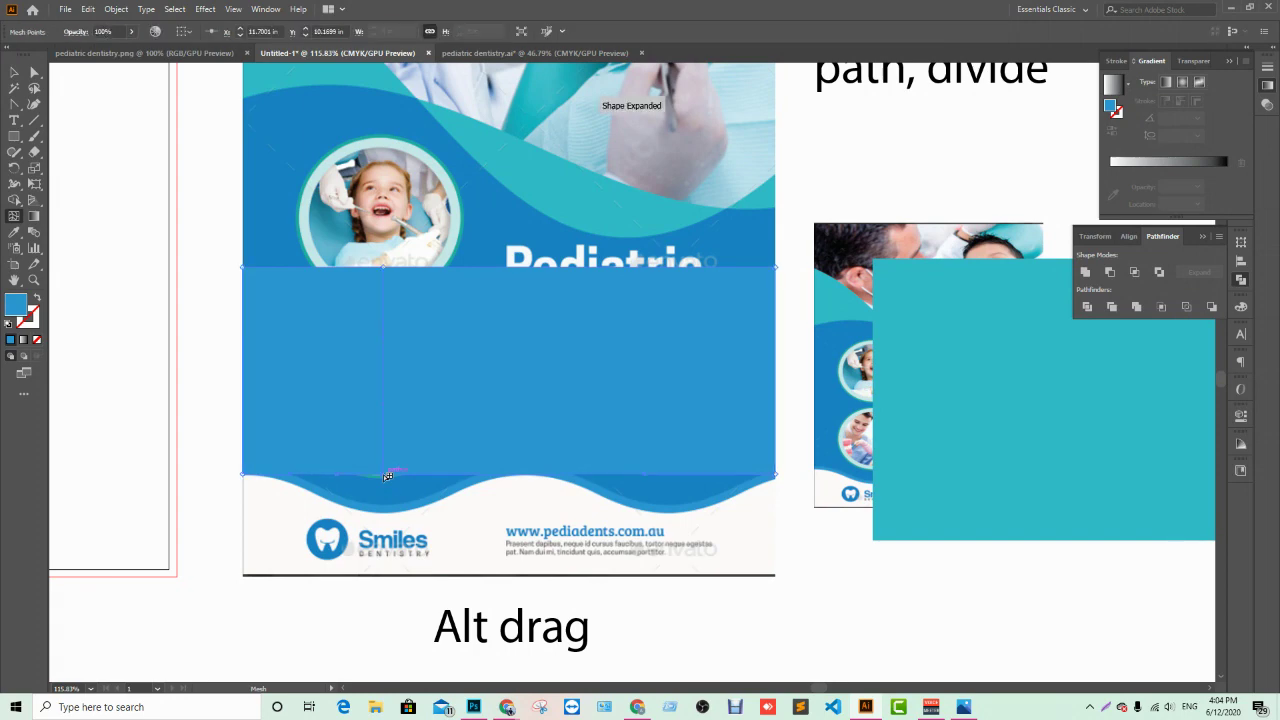
left_click(527, 475)
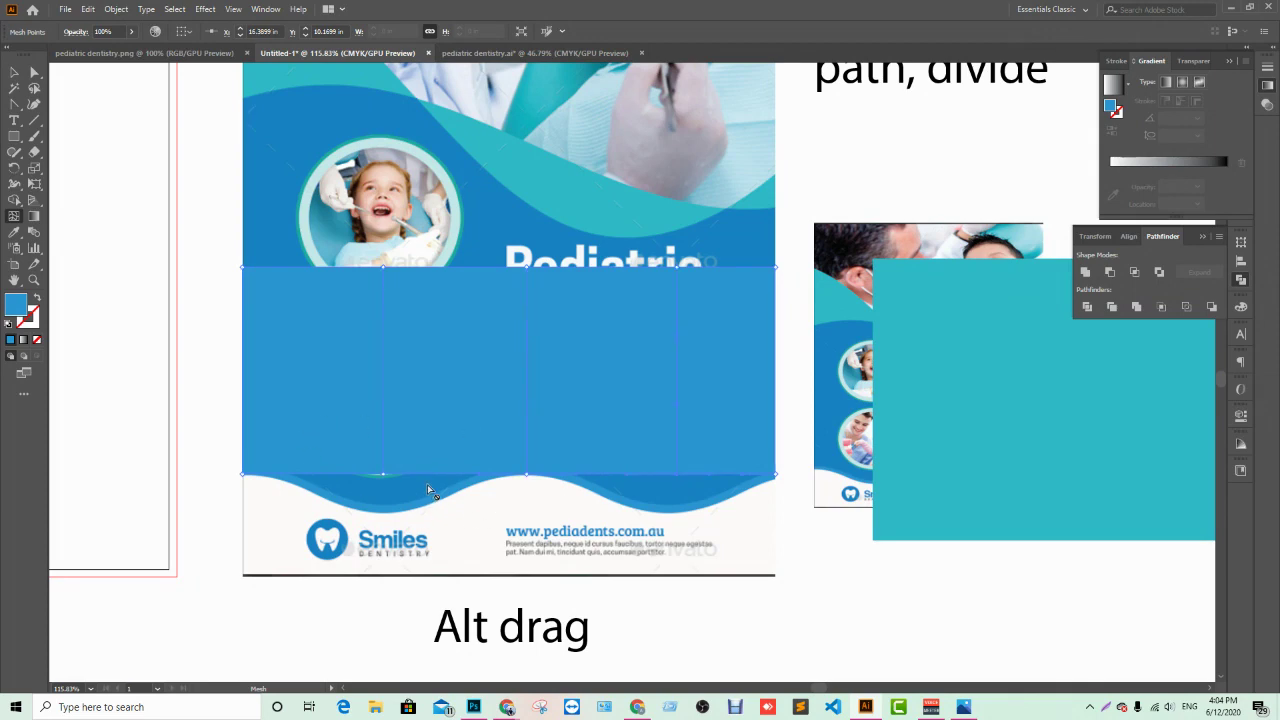
key("a")
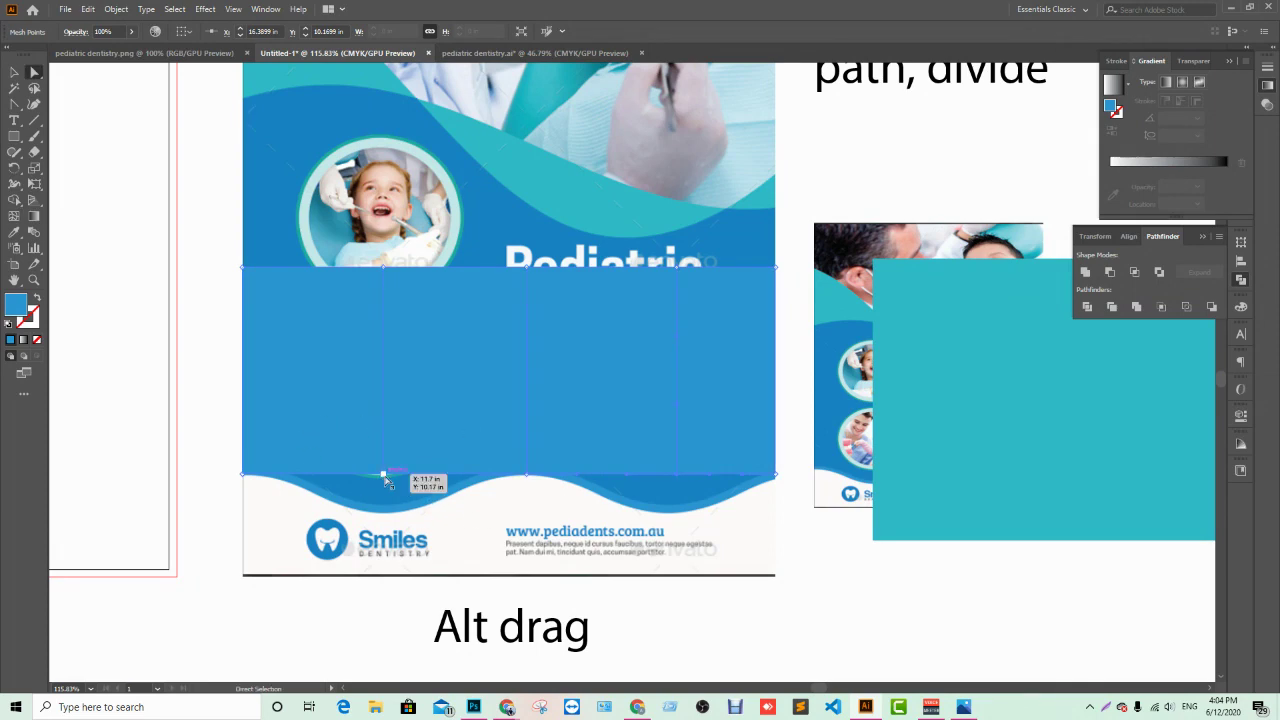
left_click(385, 475)
left_click_drag(386, 477, 386, 514)
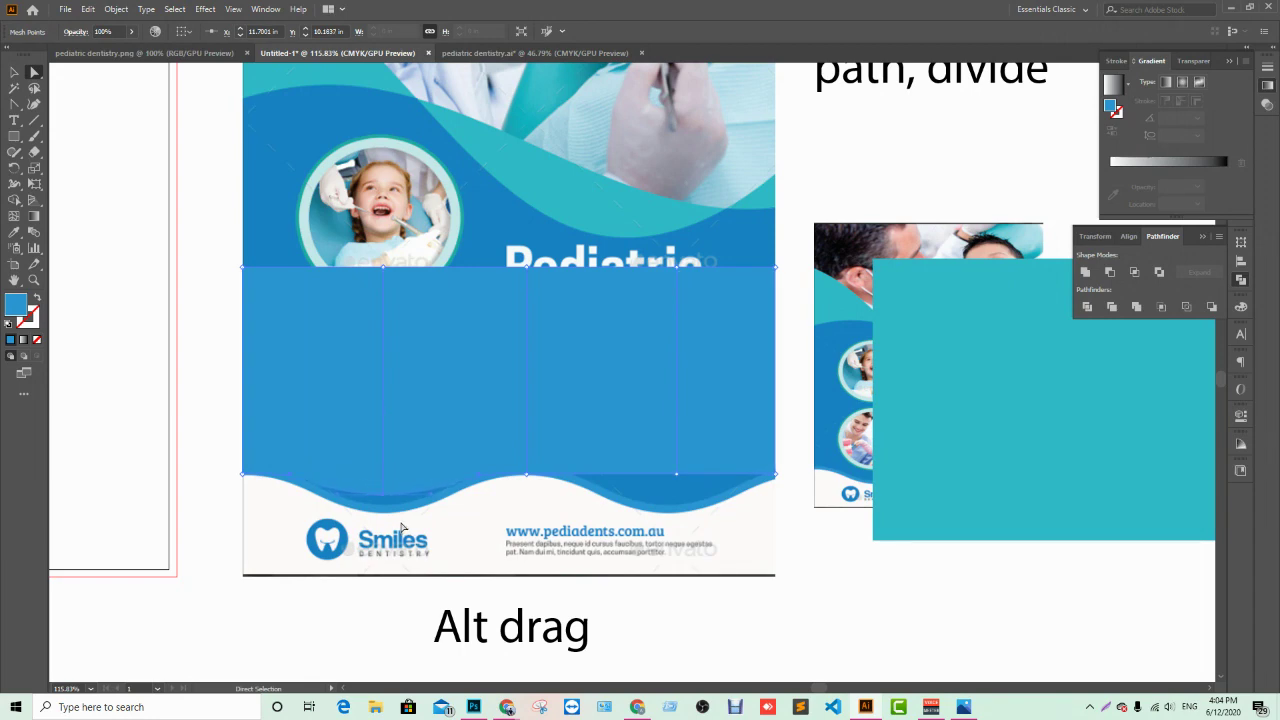
Step: Pull the right bottom mesh point down into a second trough and zoom in on the edge
left_click(676, 474)
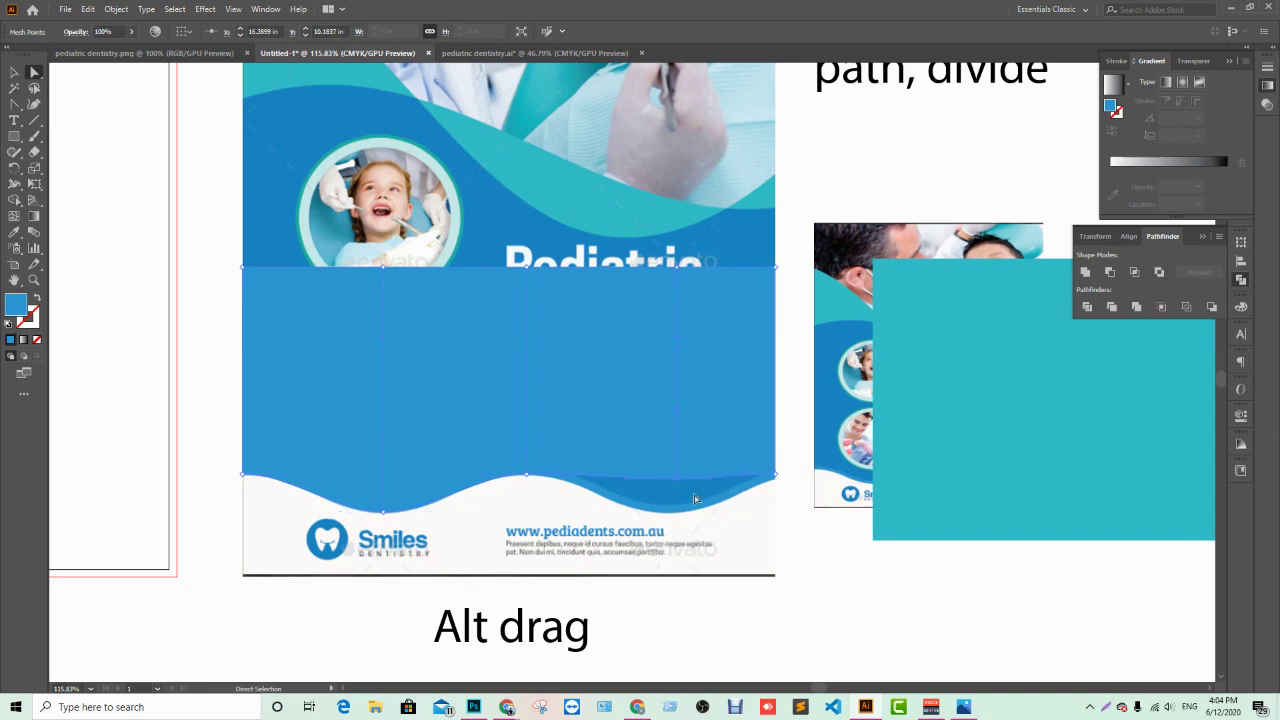
left_click_drag(695, 499, 697, 503)
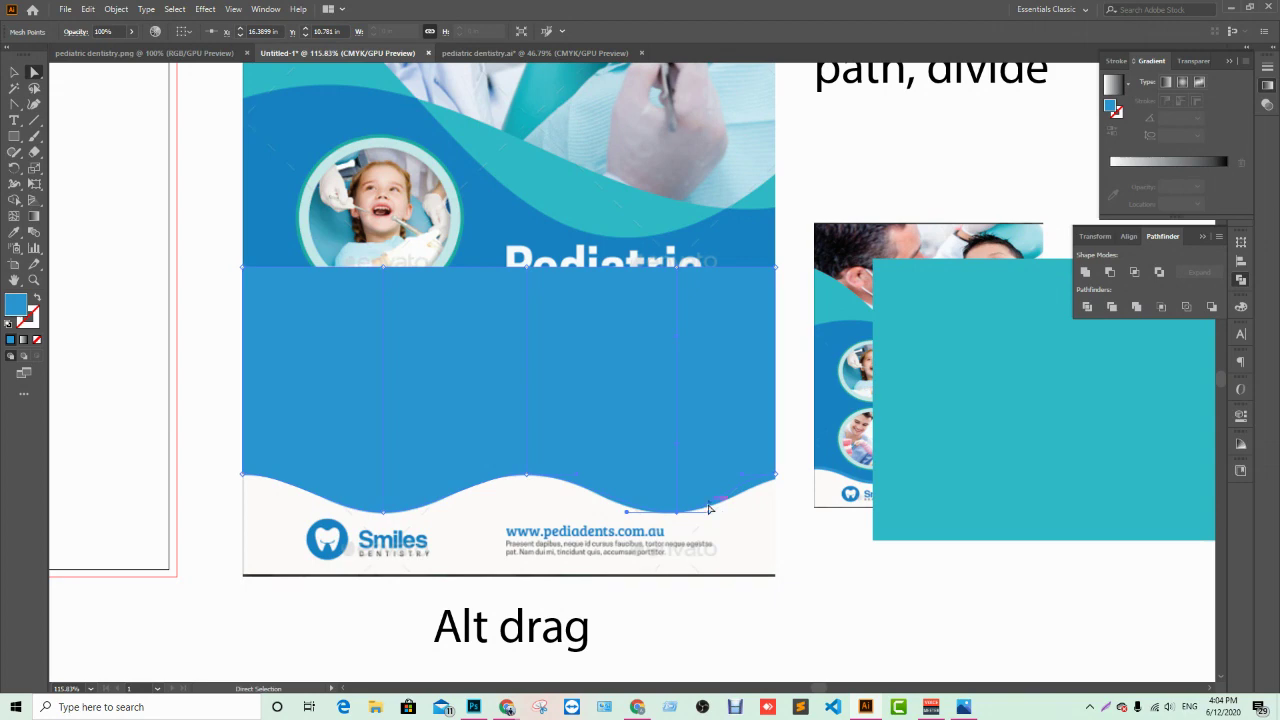
key("z")
left_click(763, 491)
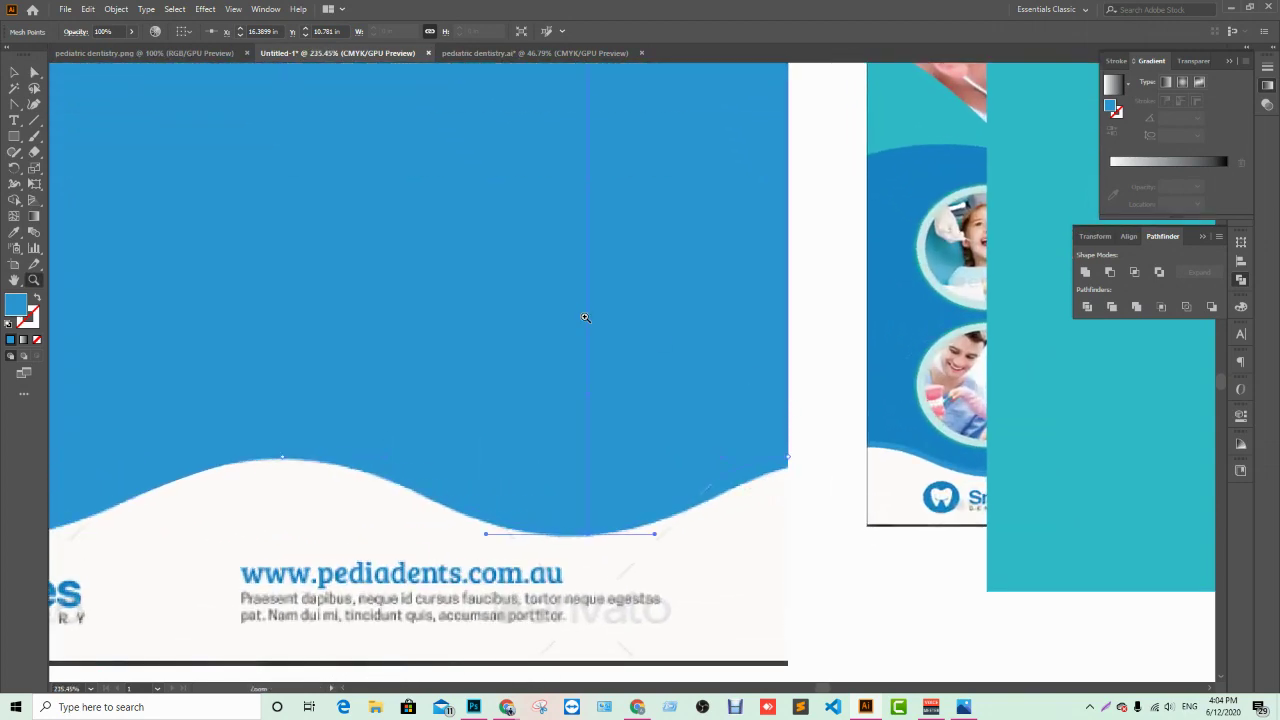
Step: Lower the right-edge anchor and move the trough anchor left and down, flattening its handle
key("a")
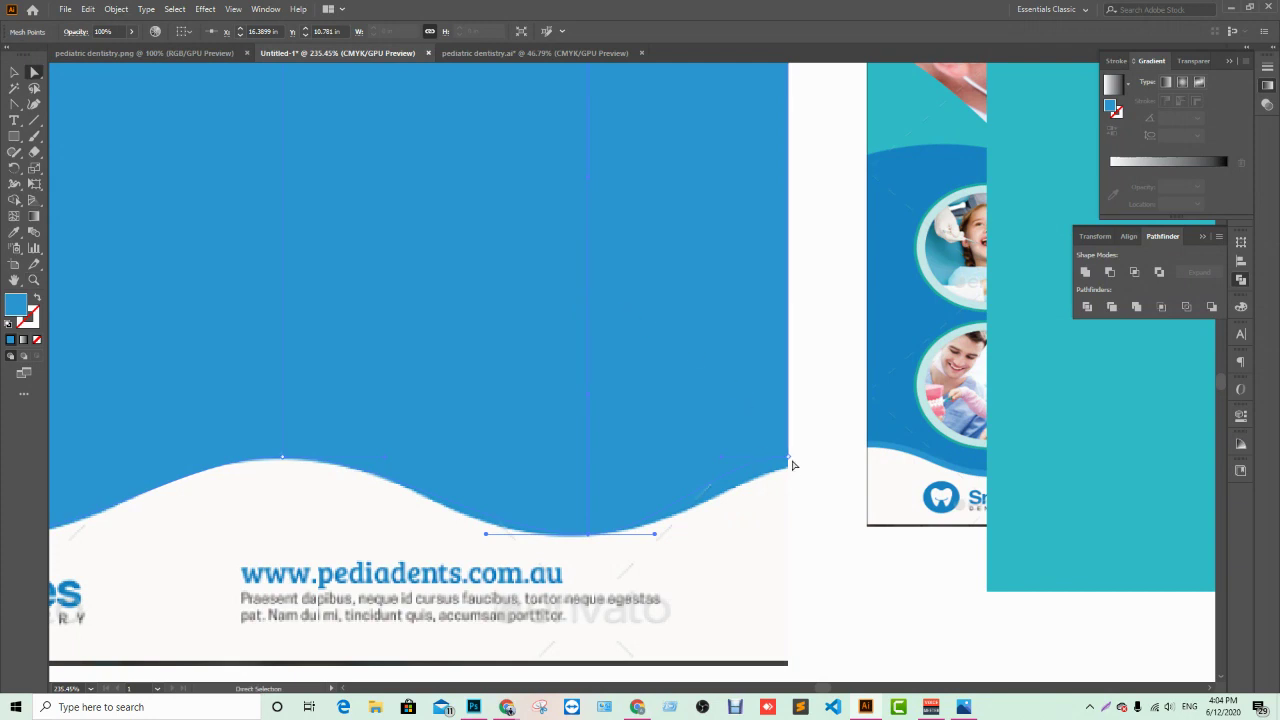
left_click(790, 460)
left_click_drag(790, 462, 790, 466)
scroll(453, 567, "left", 3)
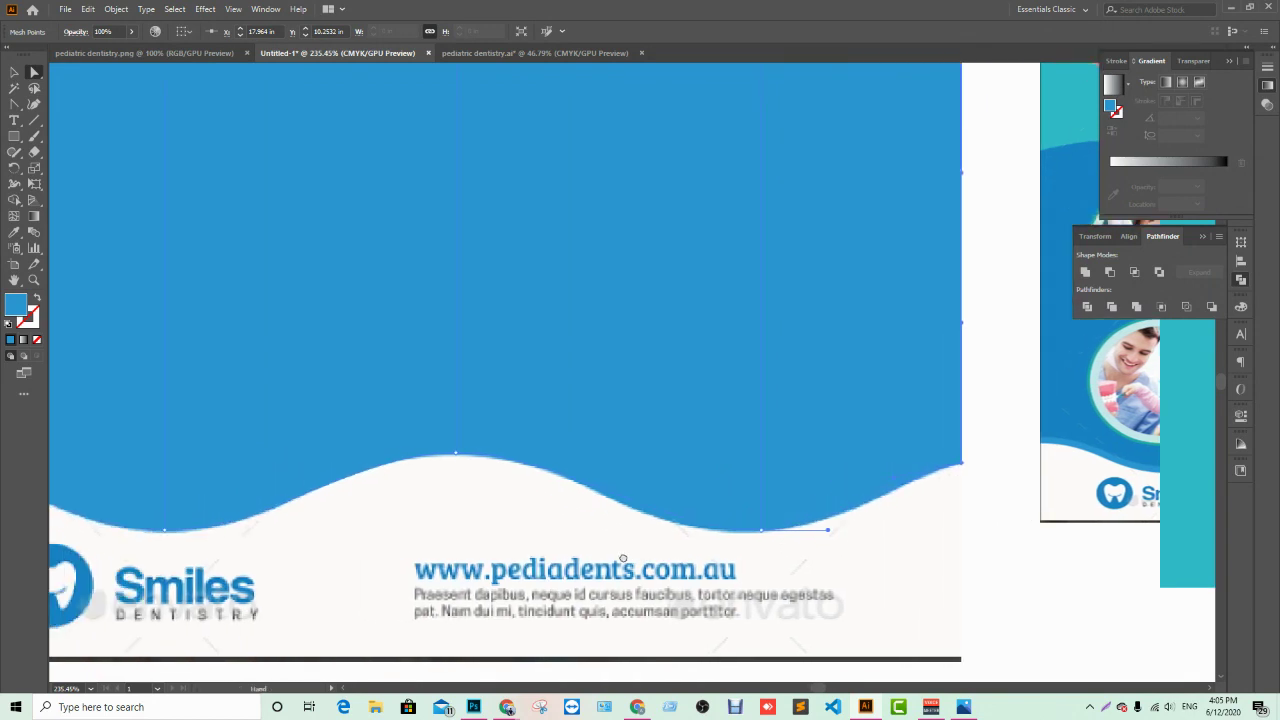
left_click(742, 531)
left_click_drag(659, 534, 642, 537)
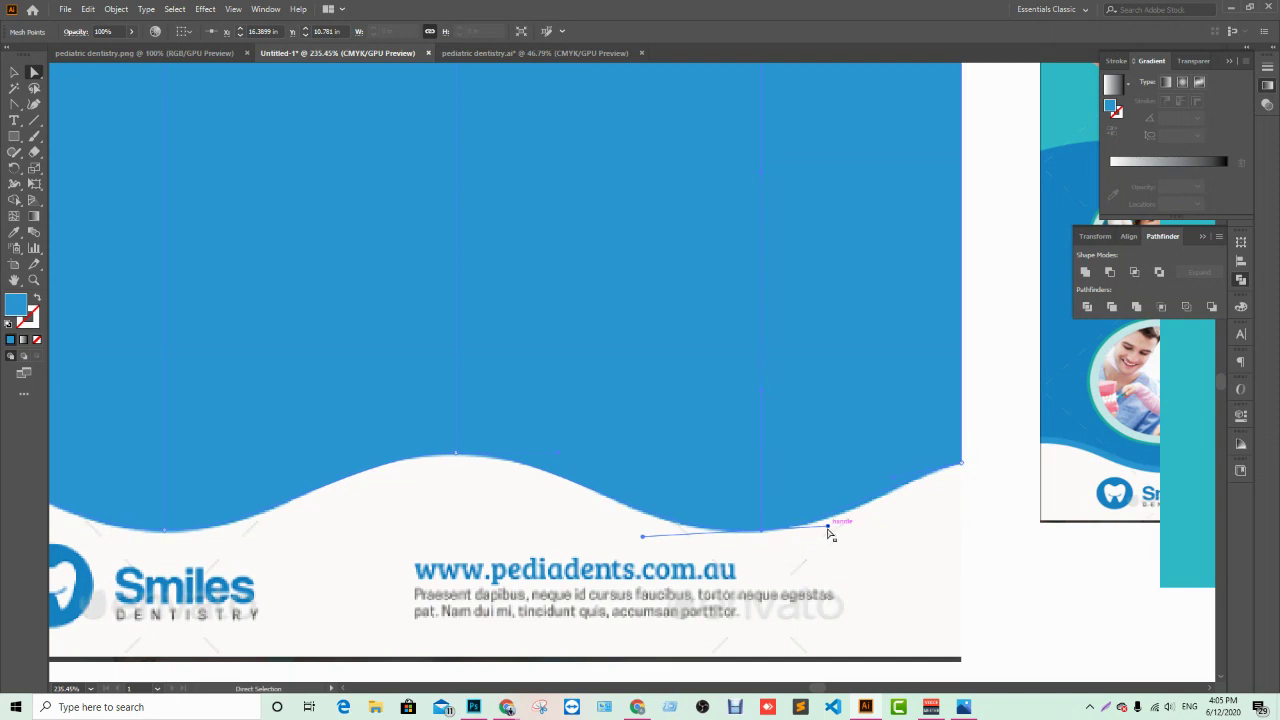
left_click_drag(826, 530, 837, 531)
left_click_drag(642, 530, 640, 539)
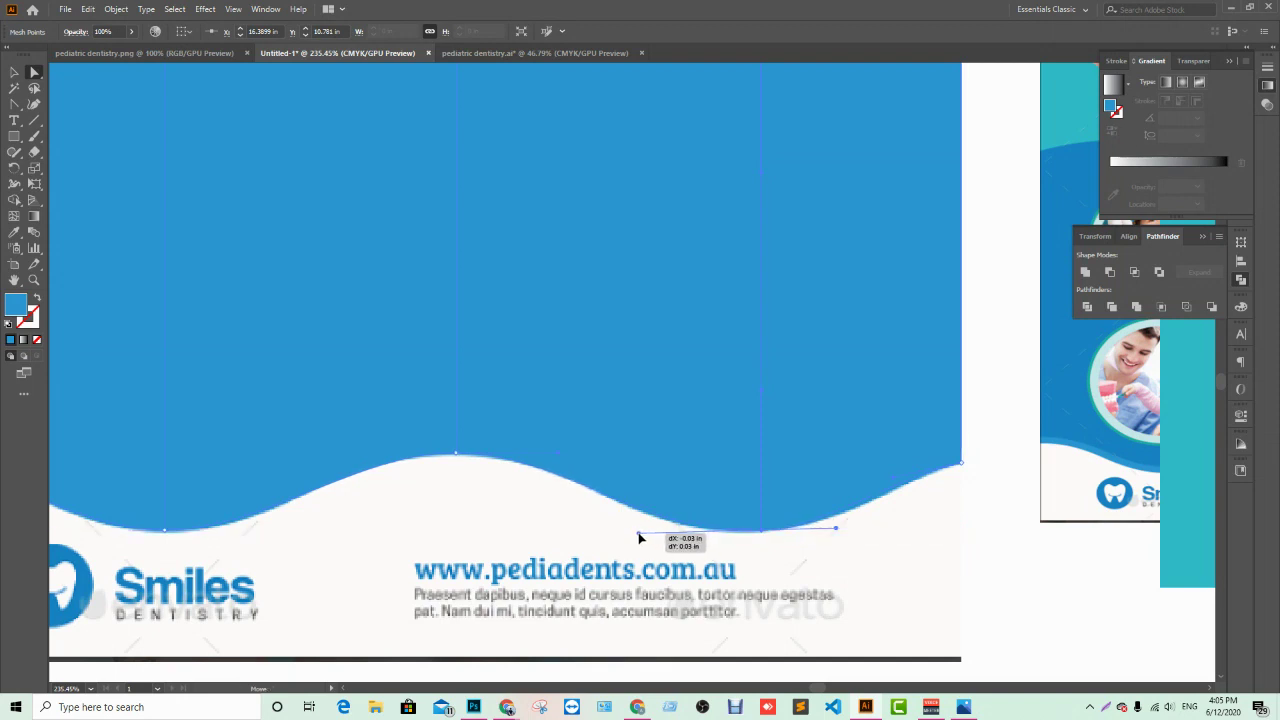
Step: Shift the wave crest anchor left, then zoom out to view the whole flyer
left_click_drag(264, 505, 596, 506)
left_click(791, 459)
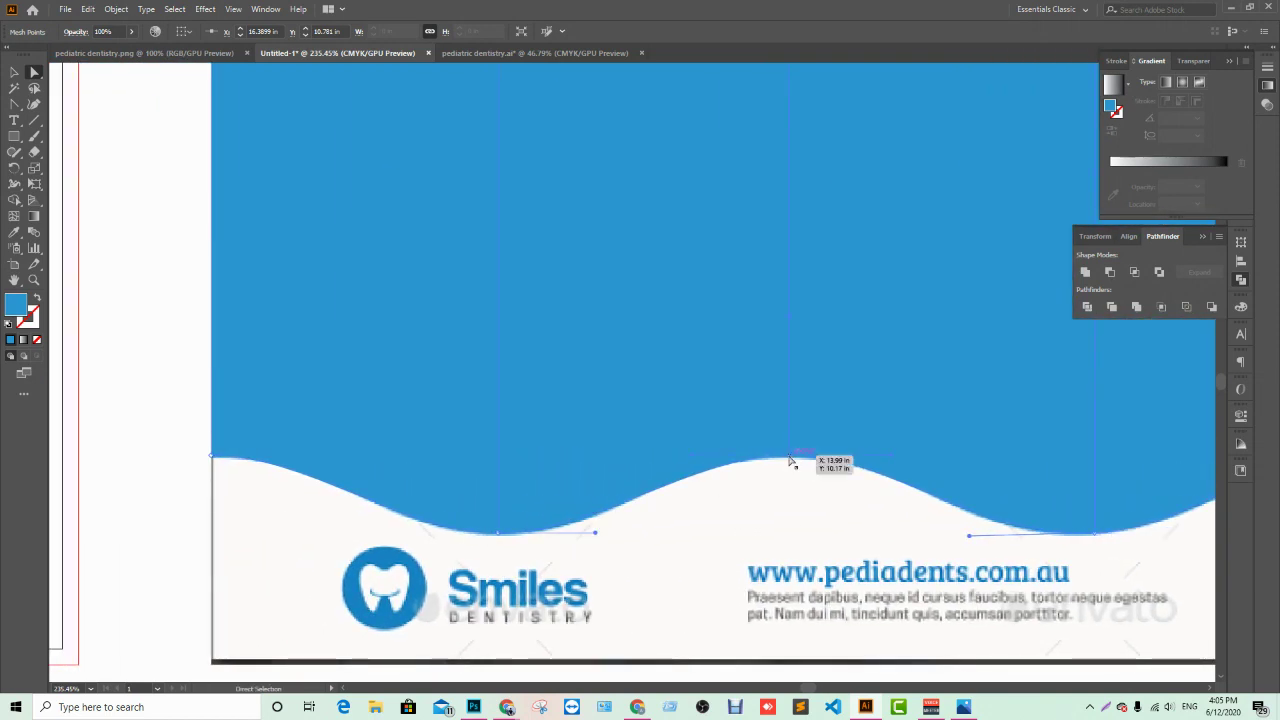
left_click_drag(791, 461, 687, 459)
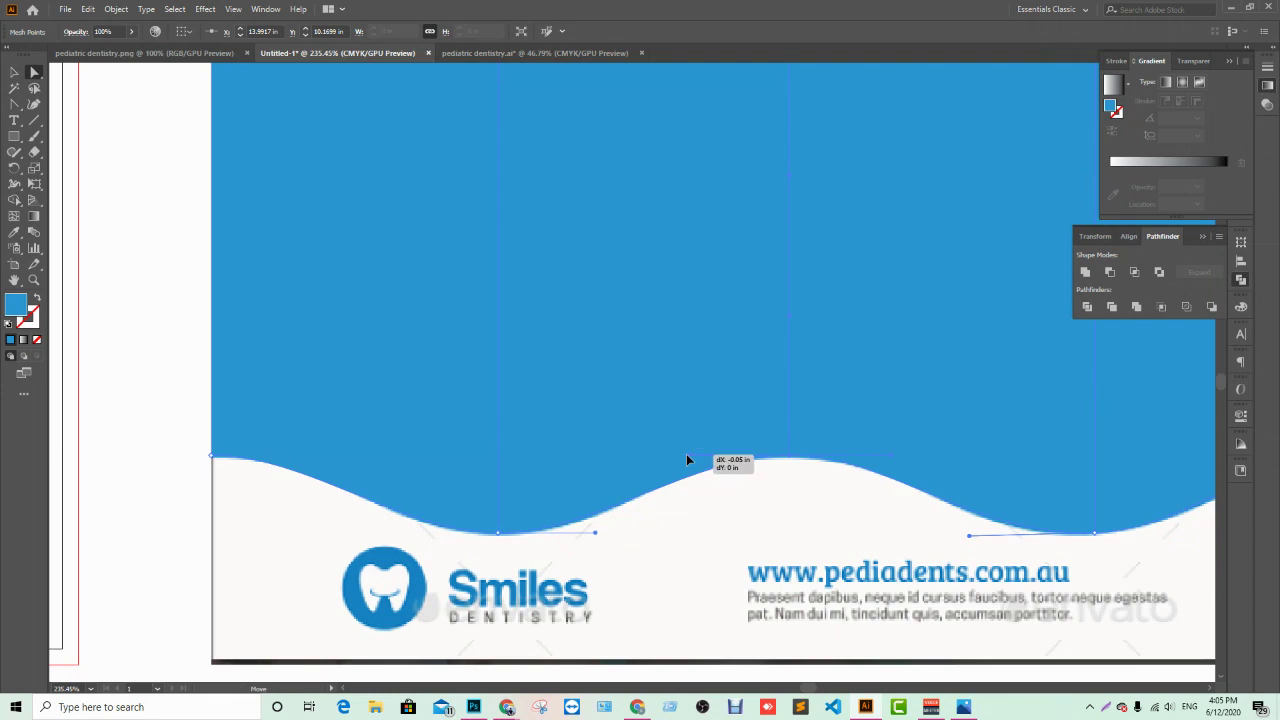
scroll(686, 460, "left", 2)
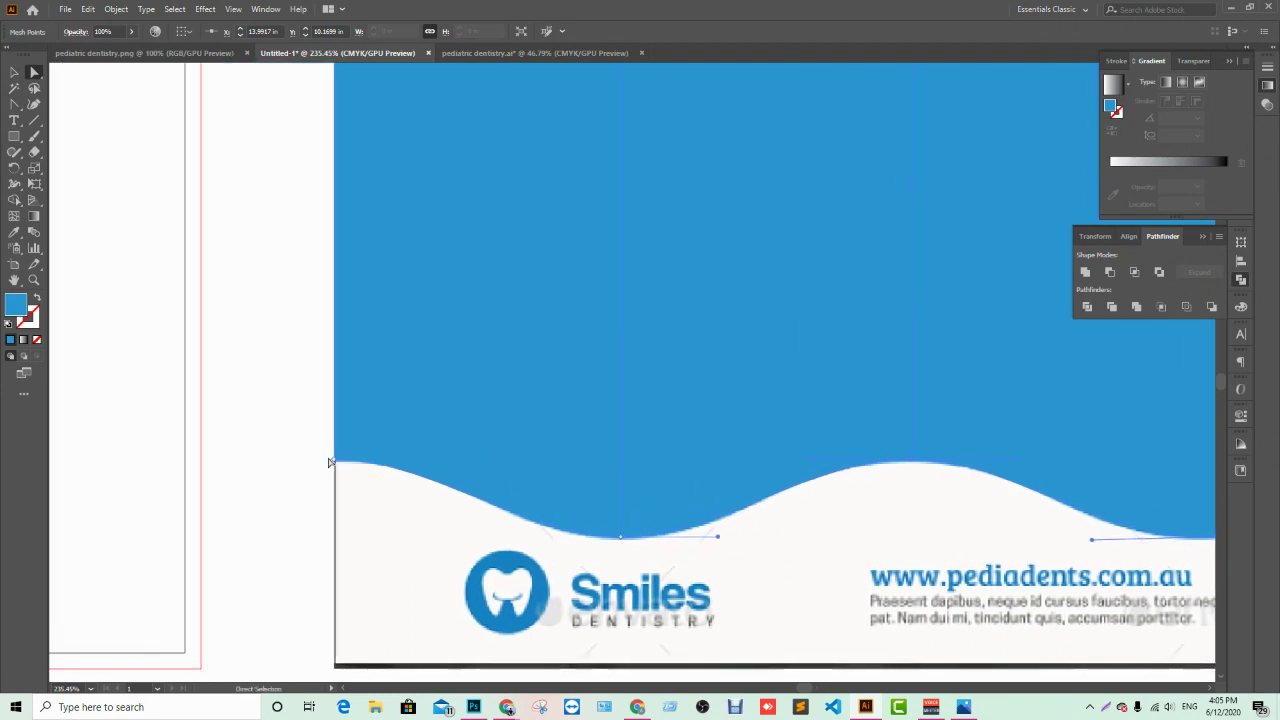
left_click(333, 461)
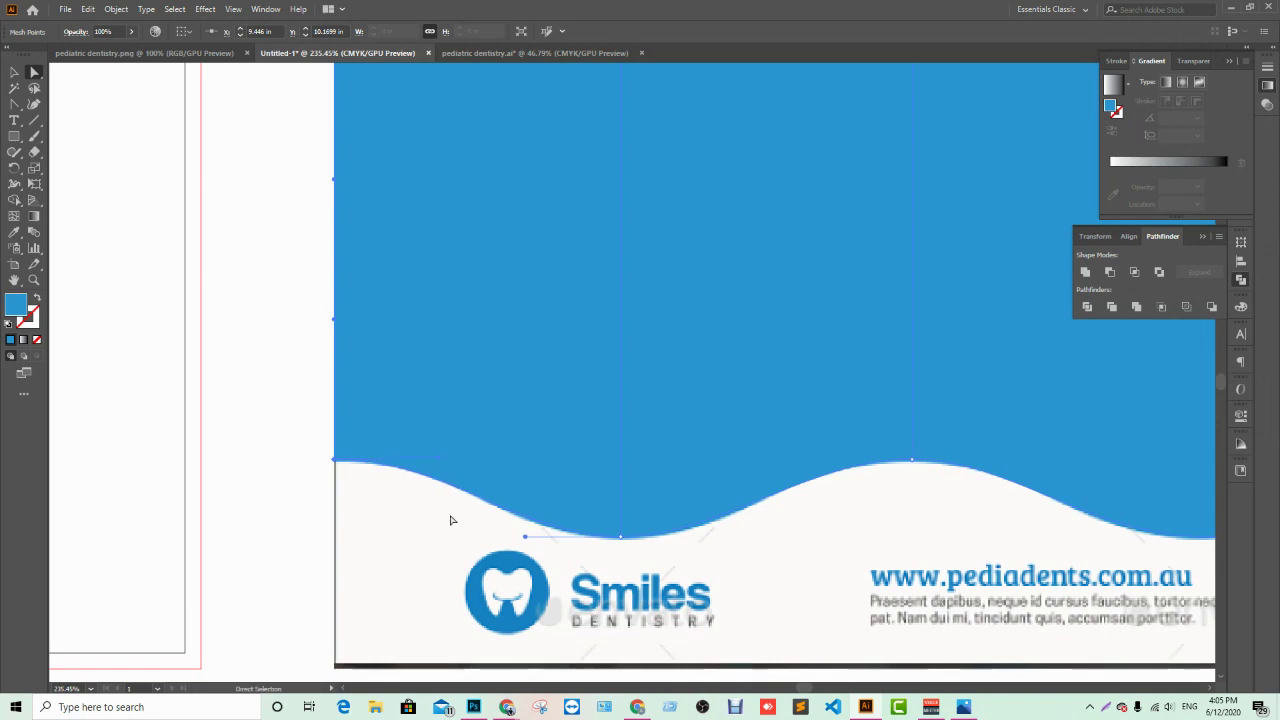
scroll(437, 474, "right", 5)
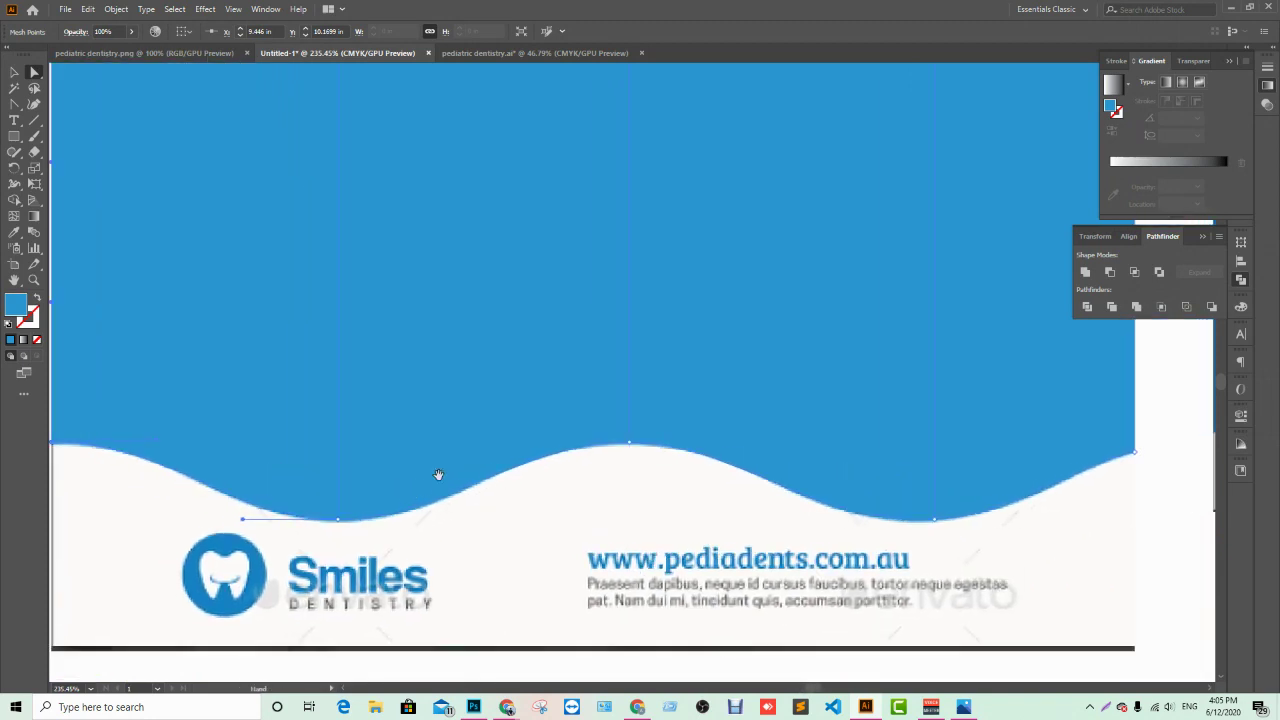
key("z")
left_click(657, 437, "alt")
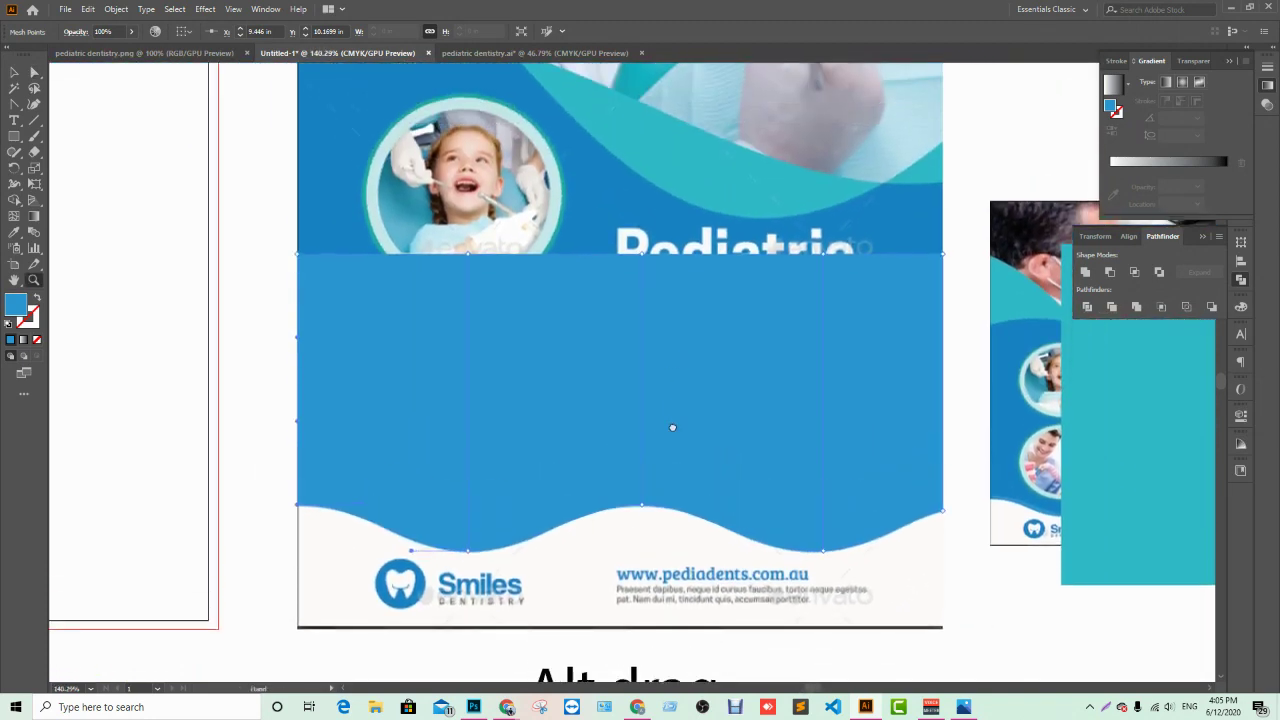
Step: Nudge the blue wave panel slightly upward
left_click_drag(672, 427, 679, 447)
key("v")
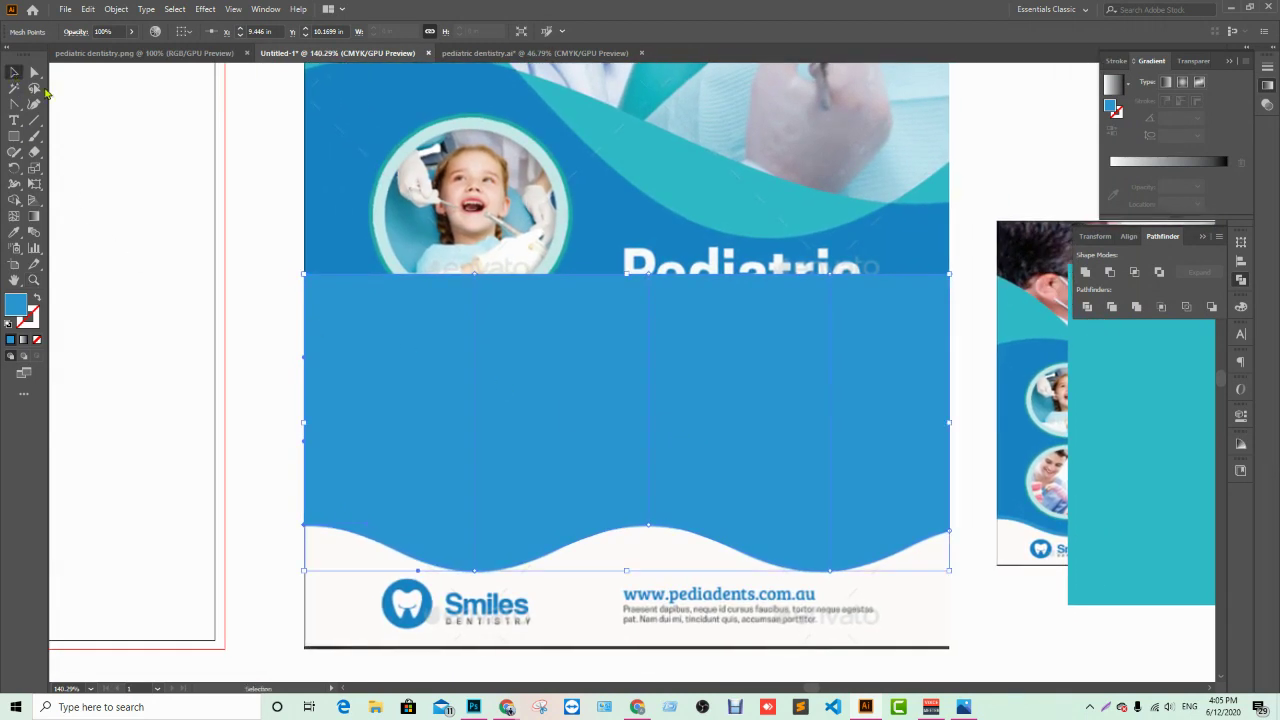
scroll(640, 400, "down", 2)
scroll(640, 400, "right", 1)
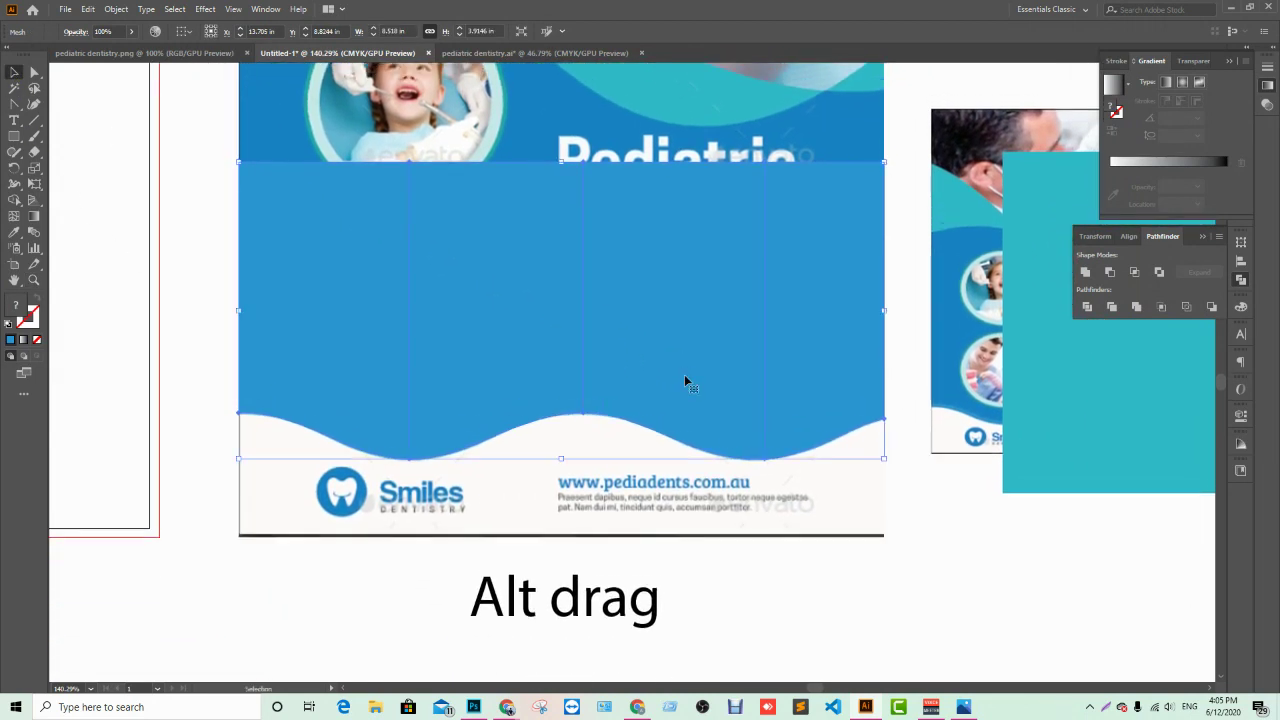
left_click(652, 600)
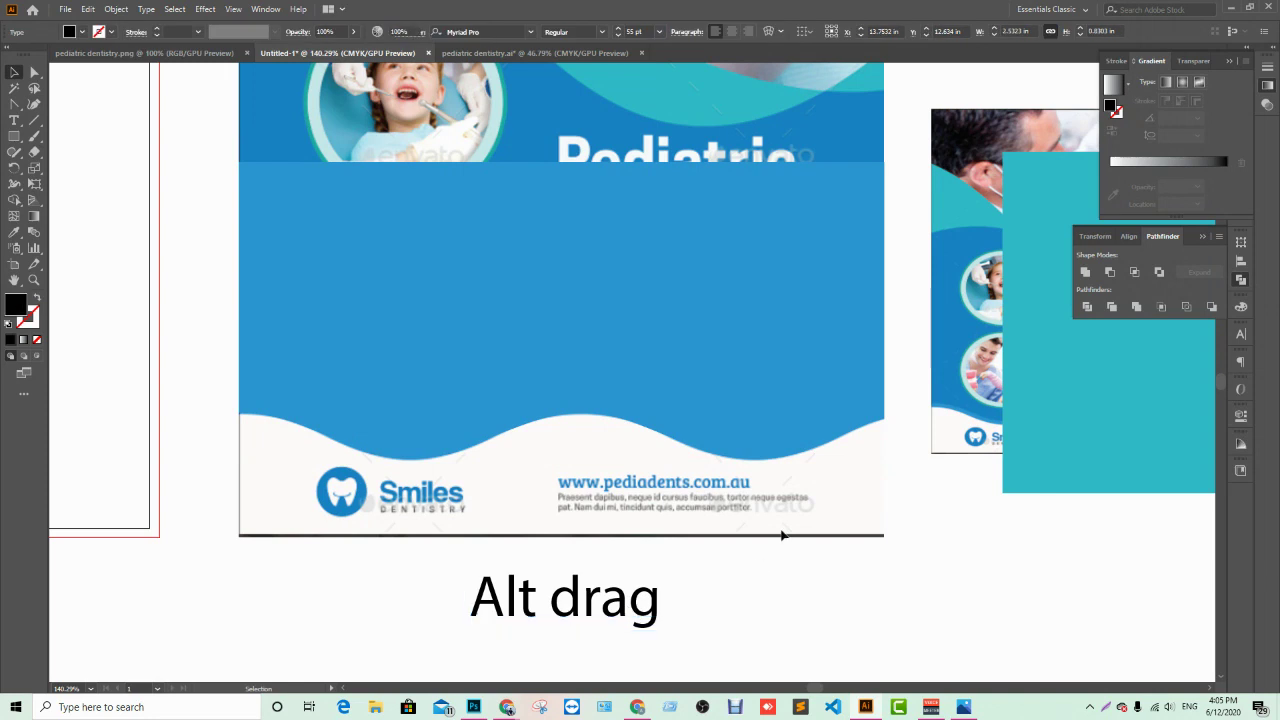
left_click(709, 377)
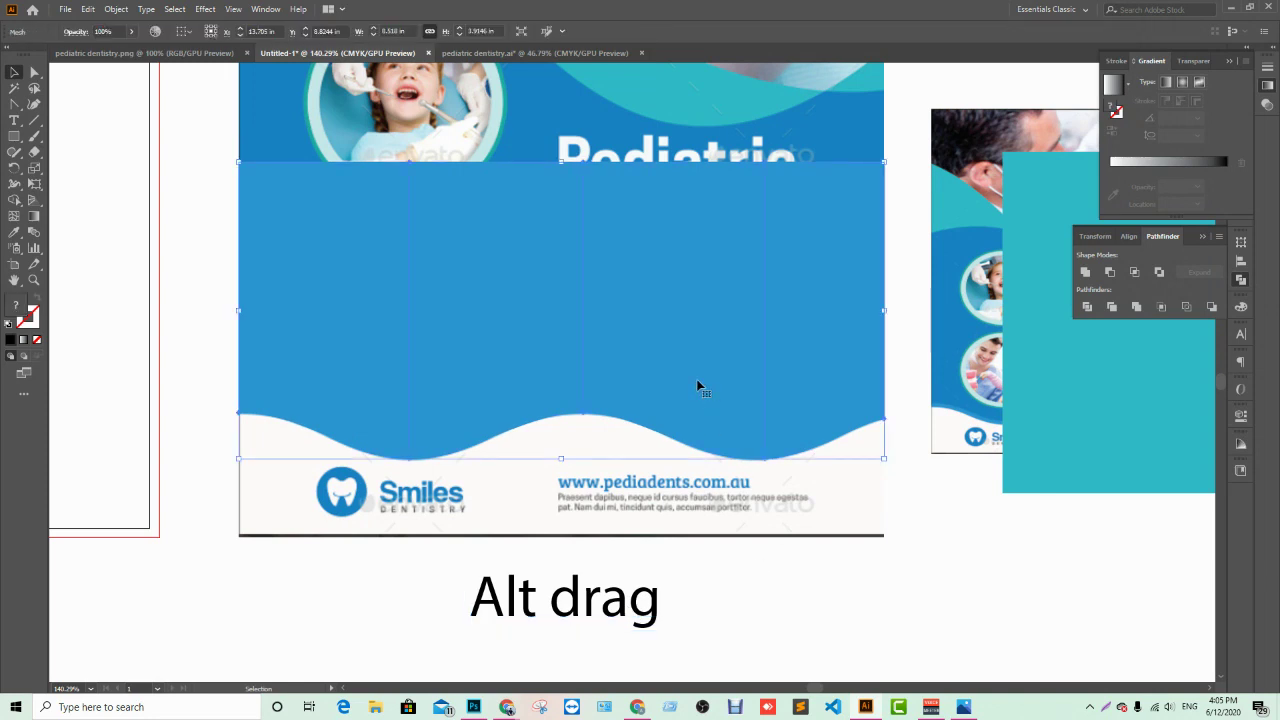
left_click_drag(697, 384, 701, 371)
left_click(803, 591)
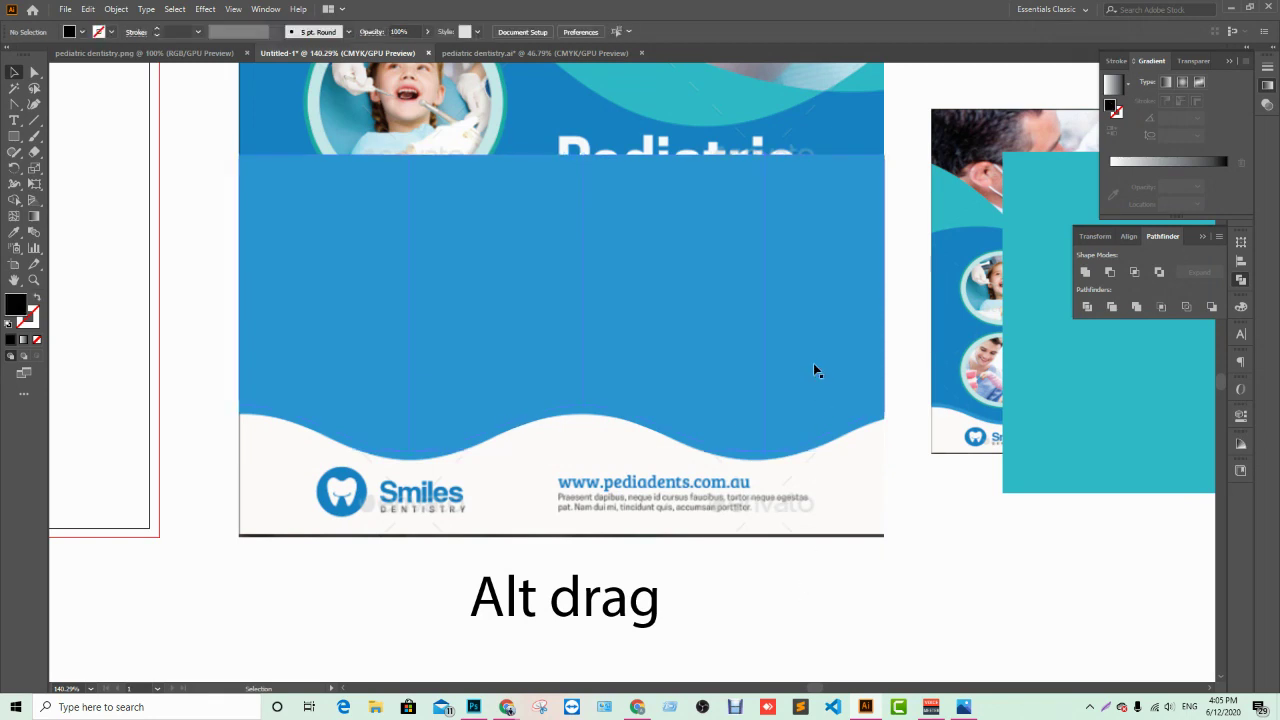
Step: Recolour the wave panel with the reference flyer's darker blue
left_click(813, 363)
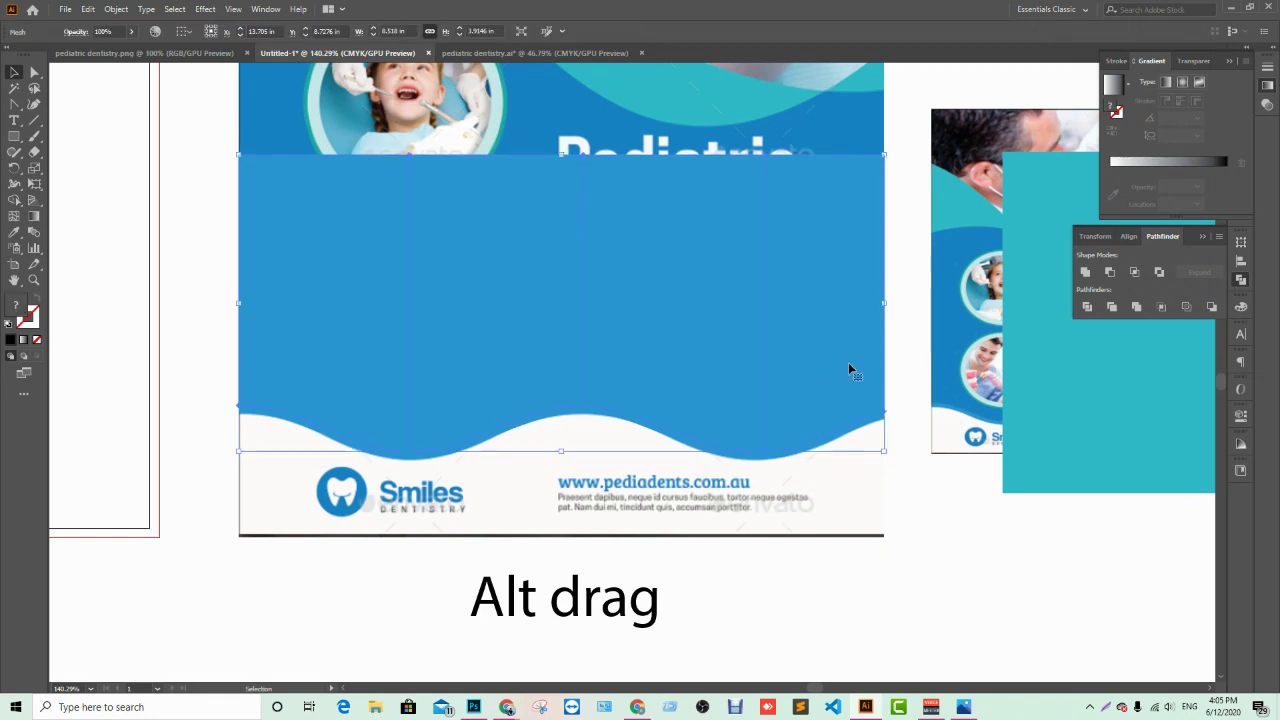
left_click(14, 232)
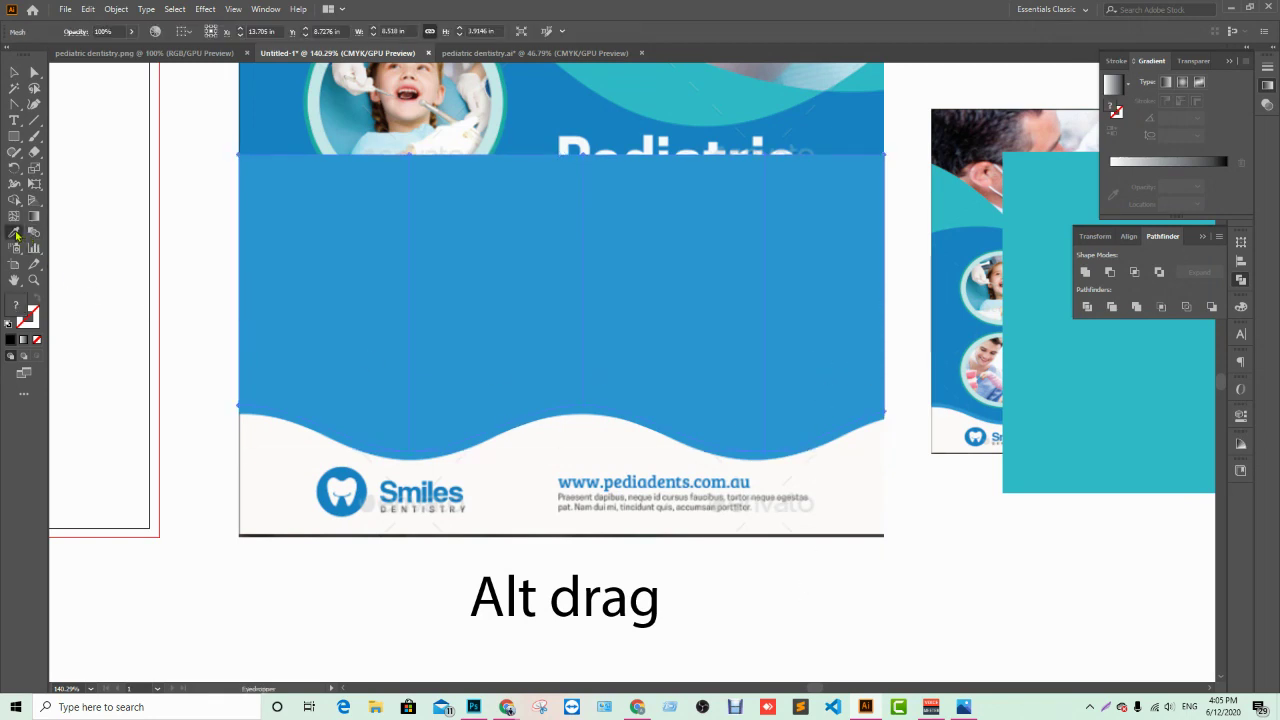
left_click(968, 323)
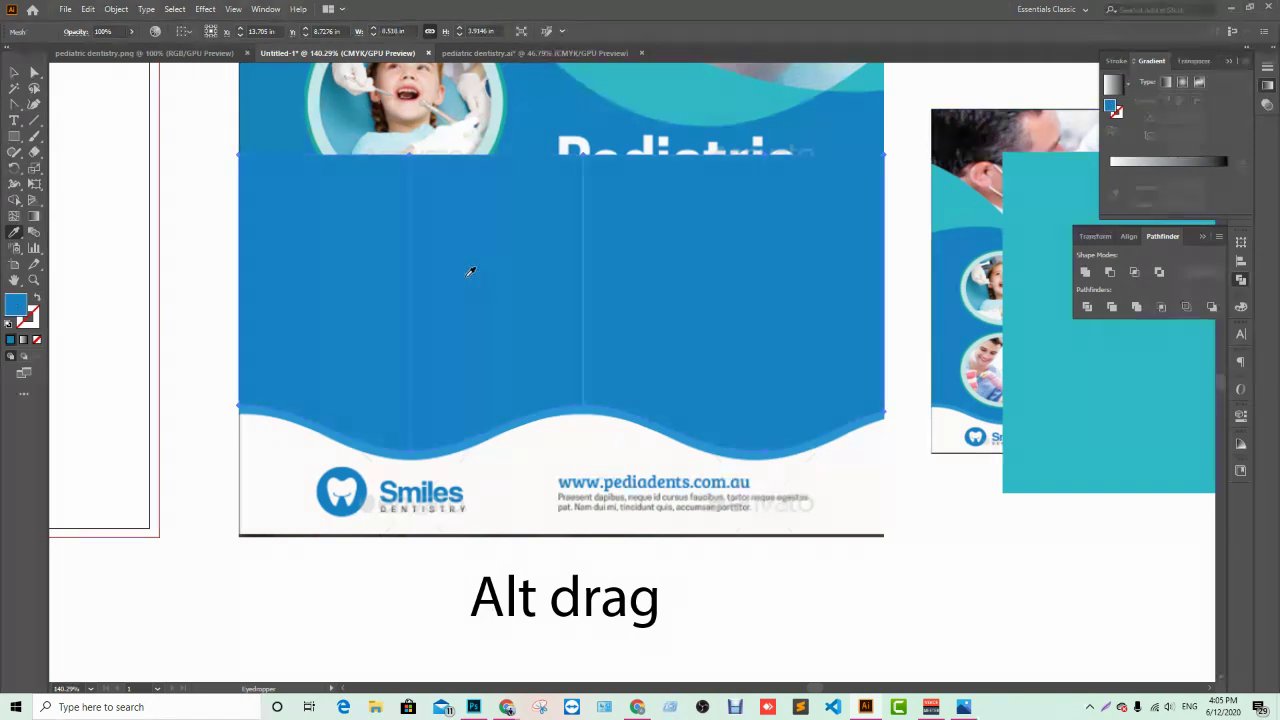
left_click_drag(513, 275, 654, 473)
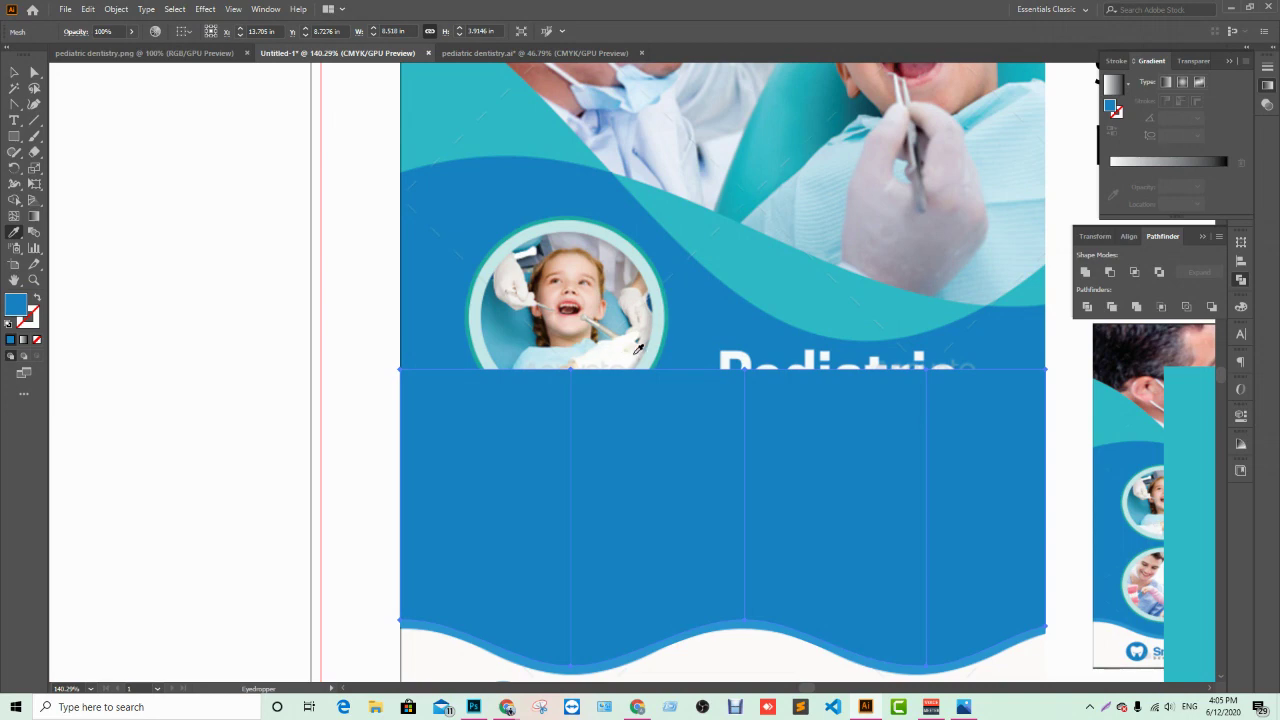
Step: Draw a rectangle covering the flyer's top photo area
left_click_drag(640, 311, 546, 311)
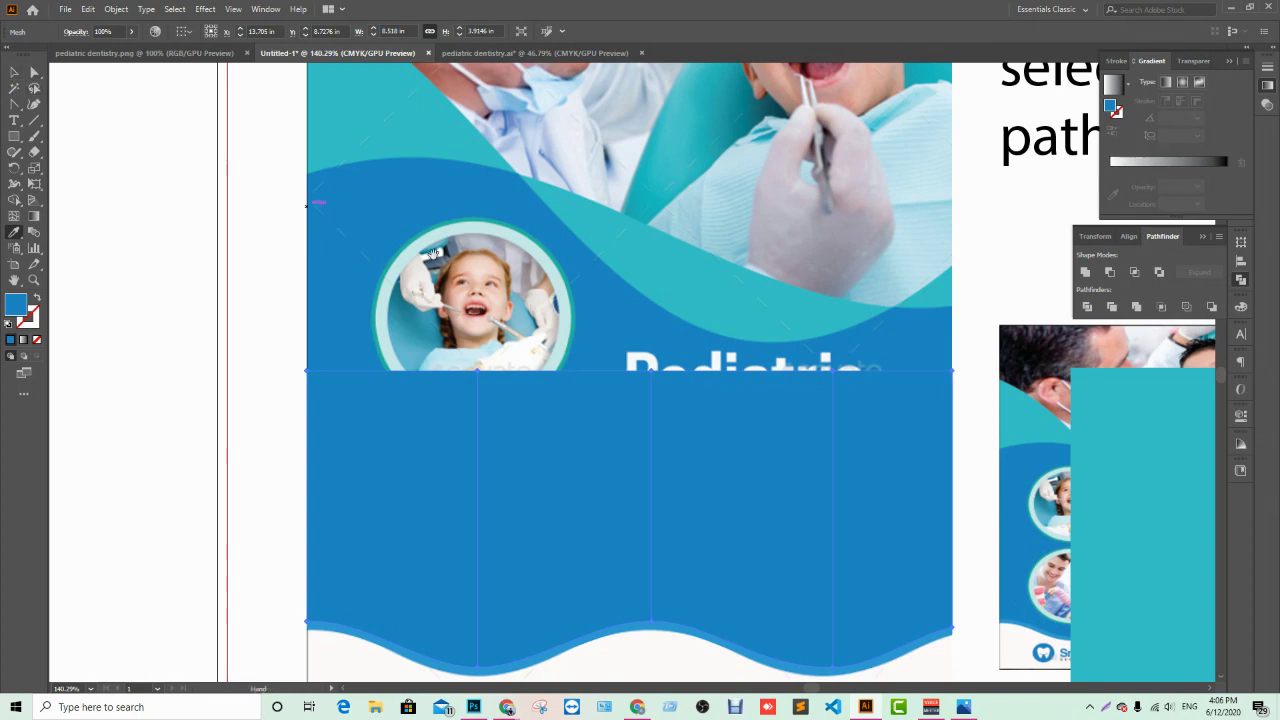
mouse_move(532, 260)
left_mouse_down()
mouse_move(591, 360)
mouse_move(571, 368)
left_mouse_up()
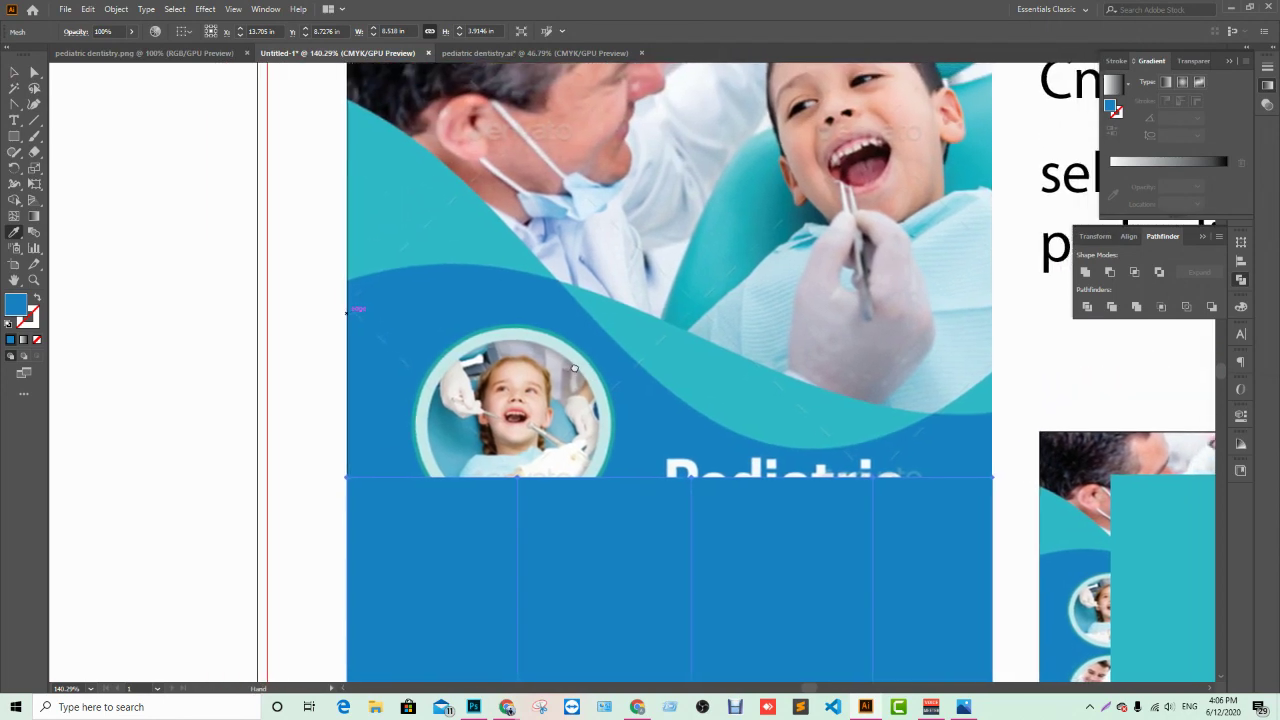
left_click(14, 137)
left_click_drag(349, 96, 990, 401)
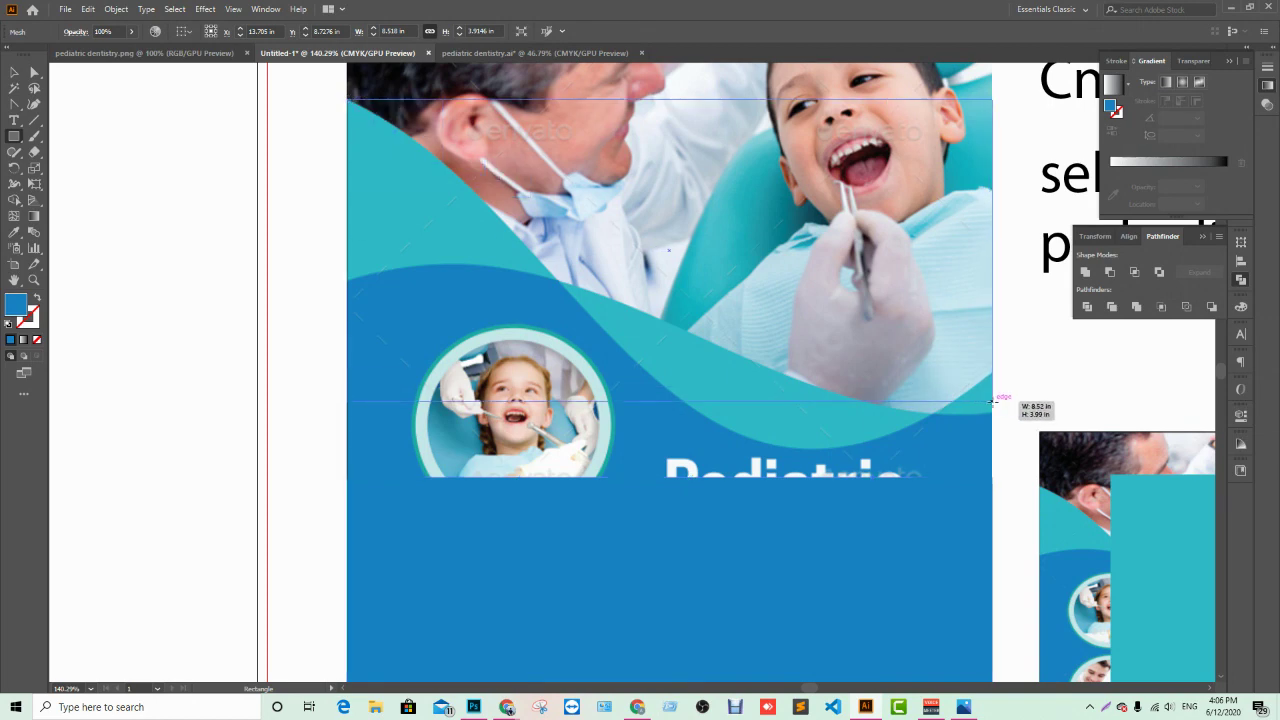
left_click_drag(990, 401, 990, 401)
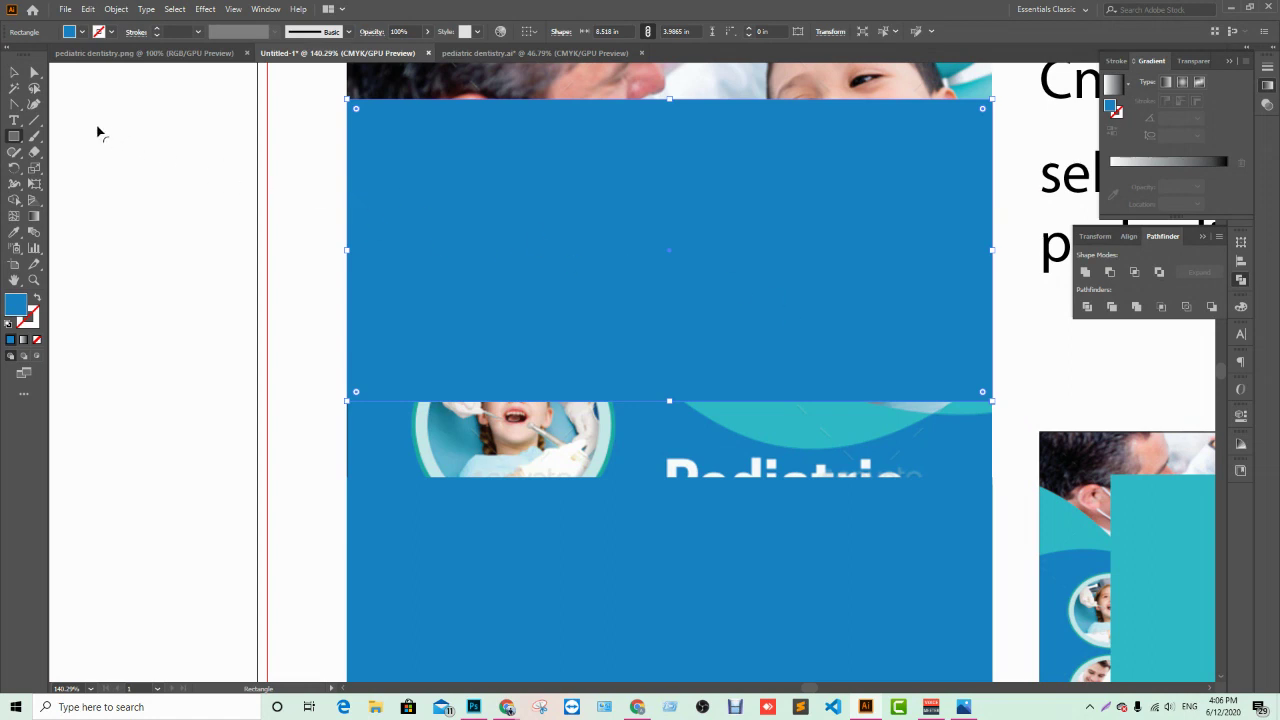
Step: Fill the rectangle with the reference's teal and lower its opacity to about 49%
left_click(15, 234)
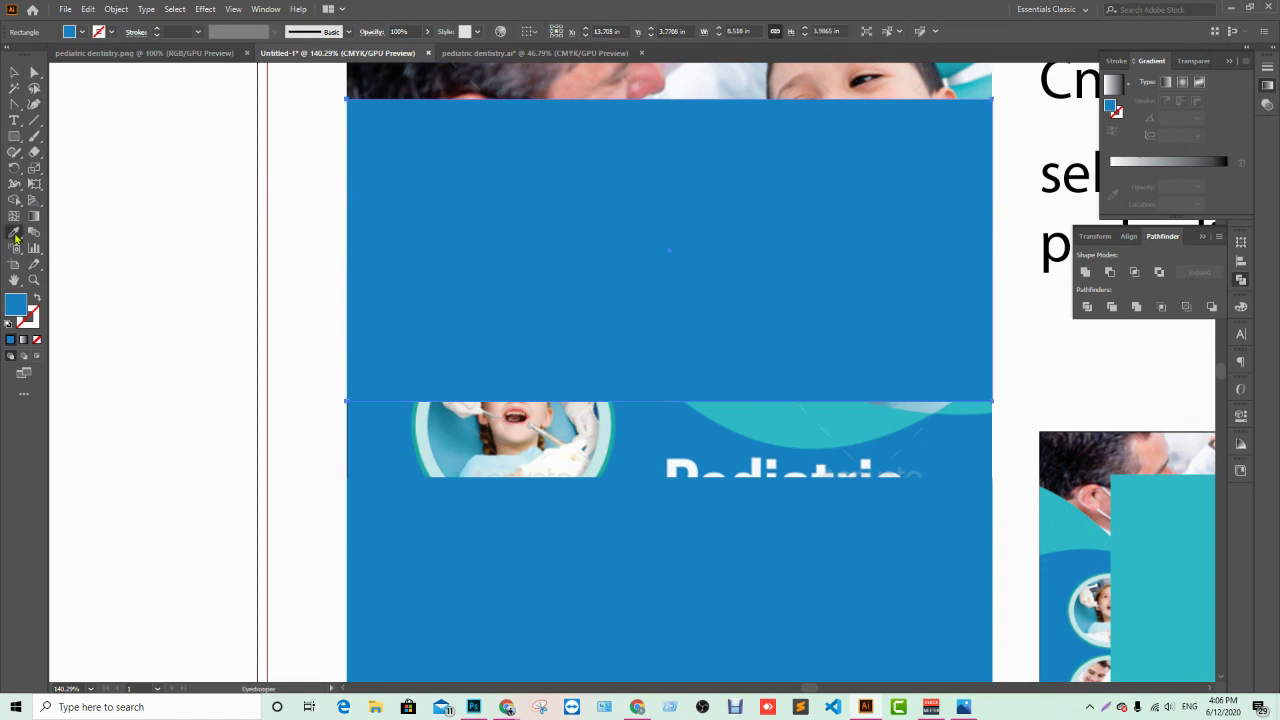
left_click(807, 418)
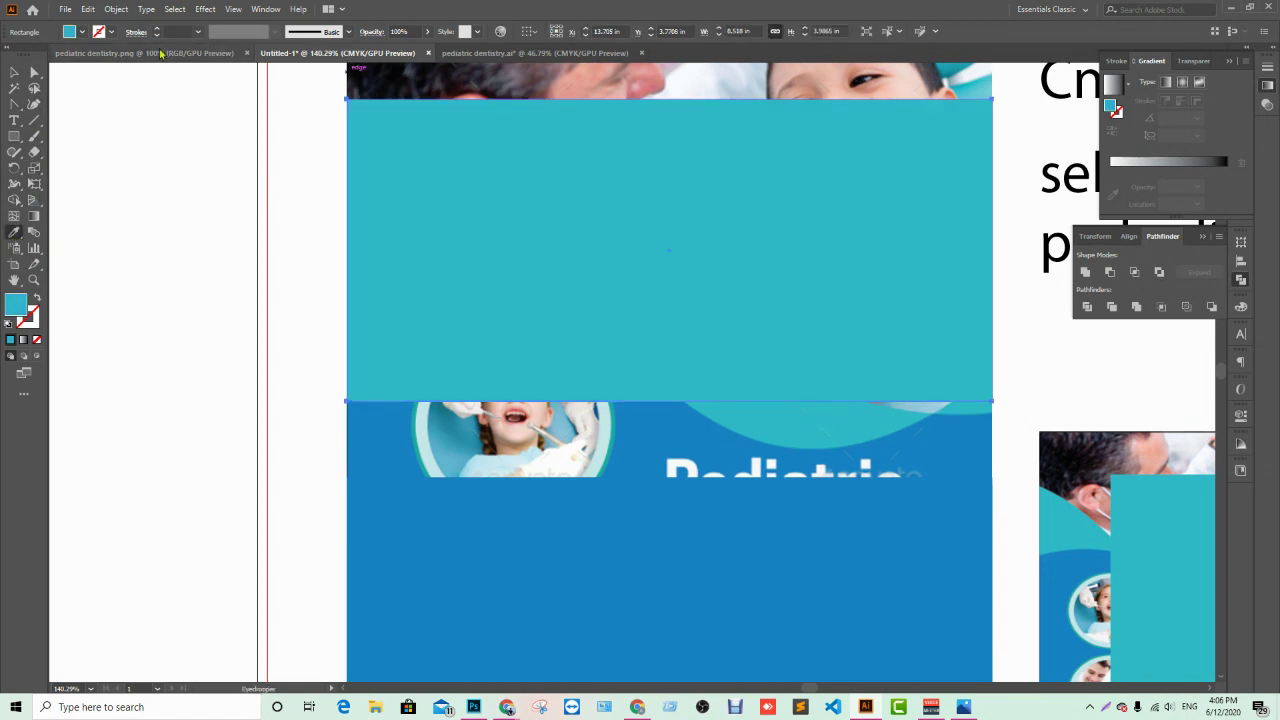
left_click(427, 32)
left_click_drag(430, 52, 397, 55)
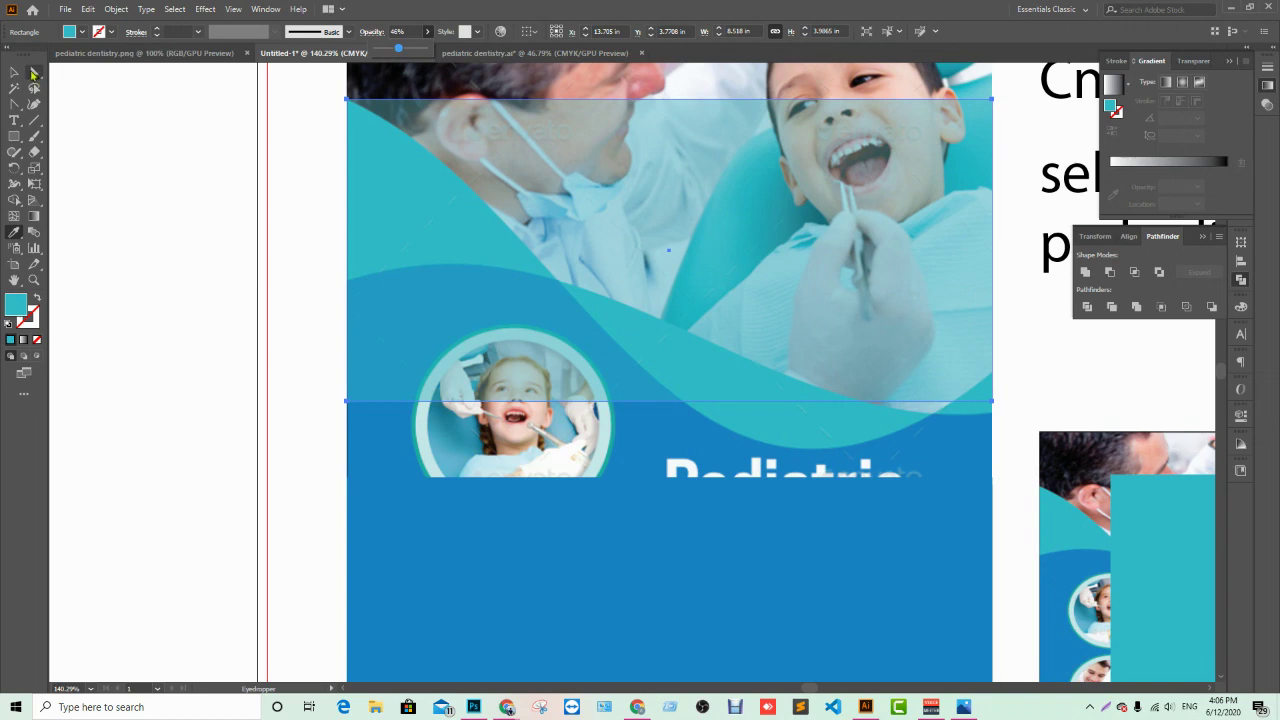
left_click(14, 72)
left_click(33, 74)
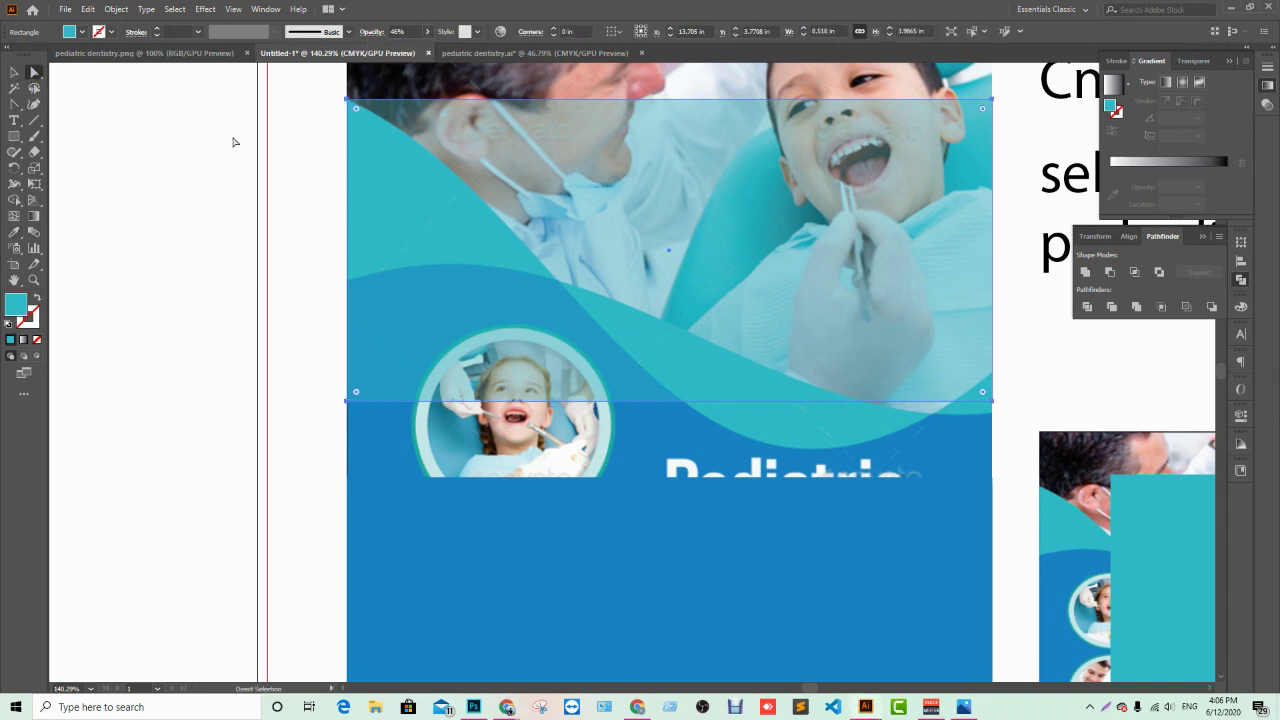
scroll(480, 320, "right", 3)
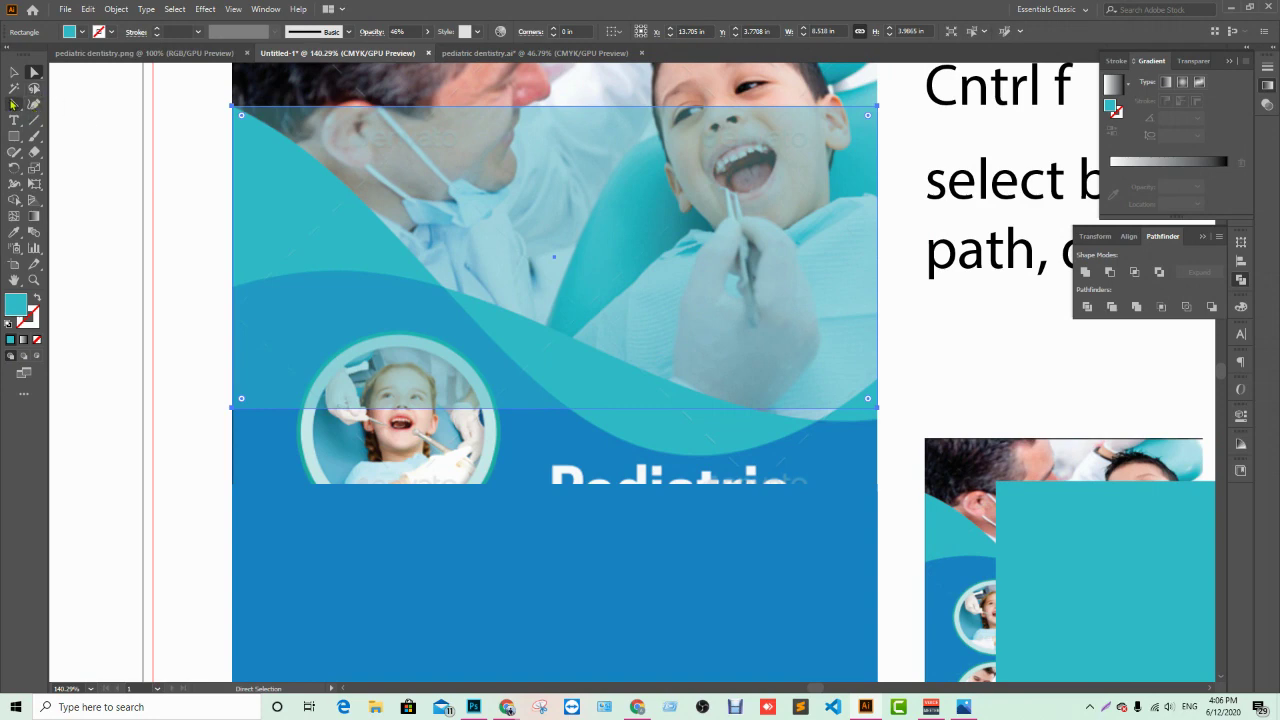
Step: Bend the teal rectangle's top edge into a downward curve and lower its top-right corner
left_click(13, 103)
mouse_move(557, 104)
left_mouse_down()
mouse_move(571, 197)
mouse_move(638, 240)
left_mouse_up()
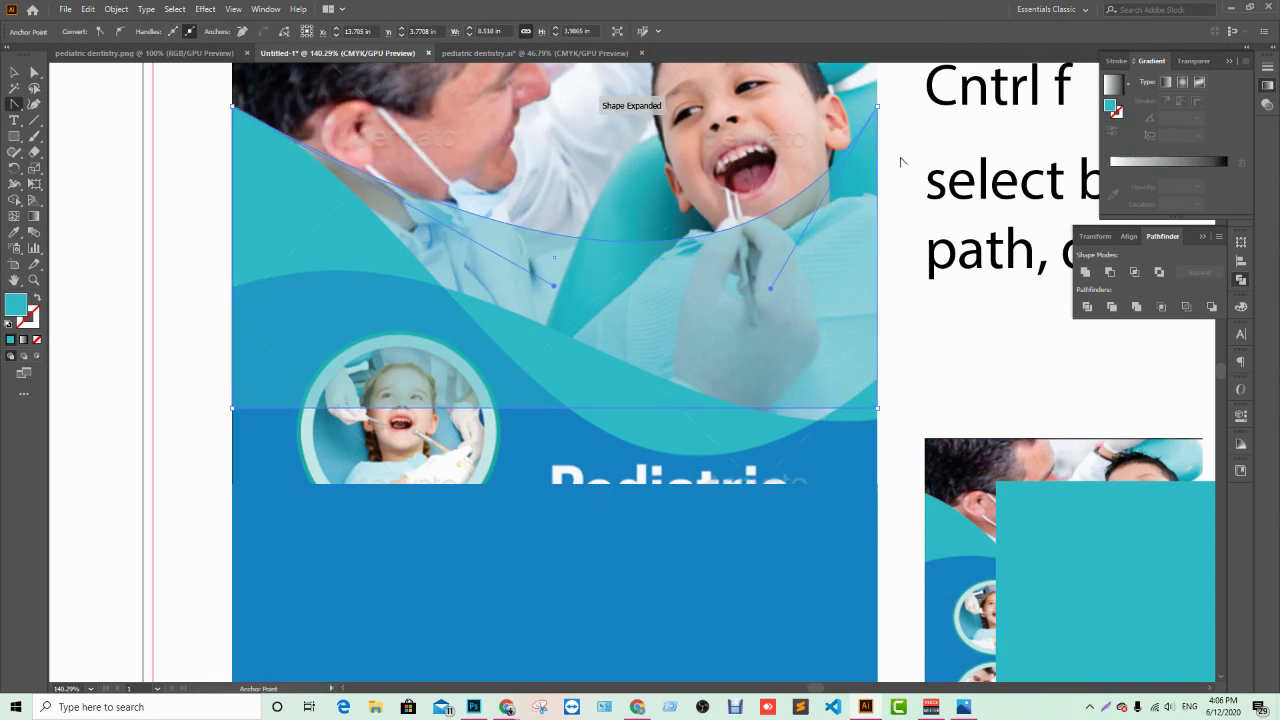
left_click(878, 106)
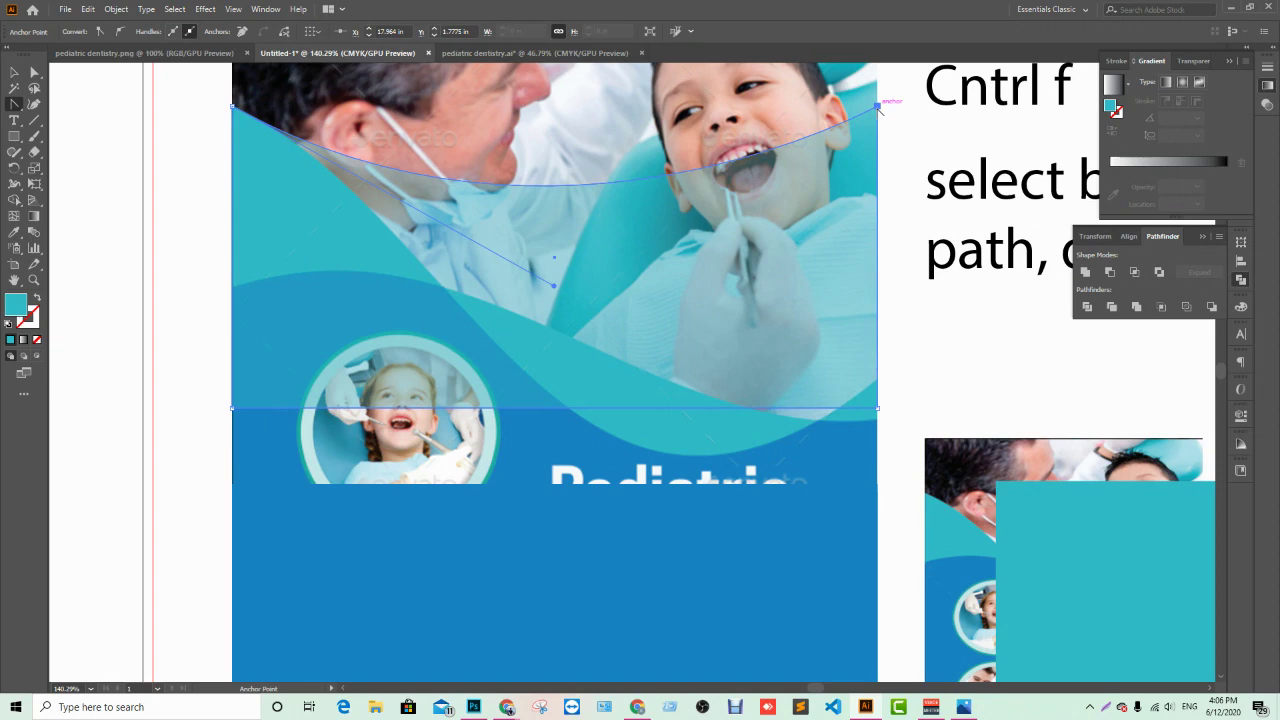
left_click_drag(880, 108, 893, 172)
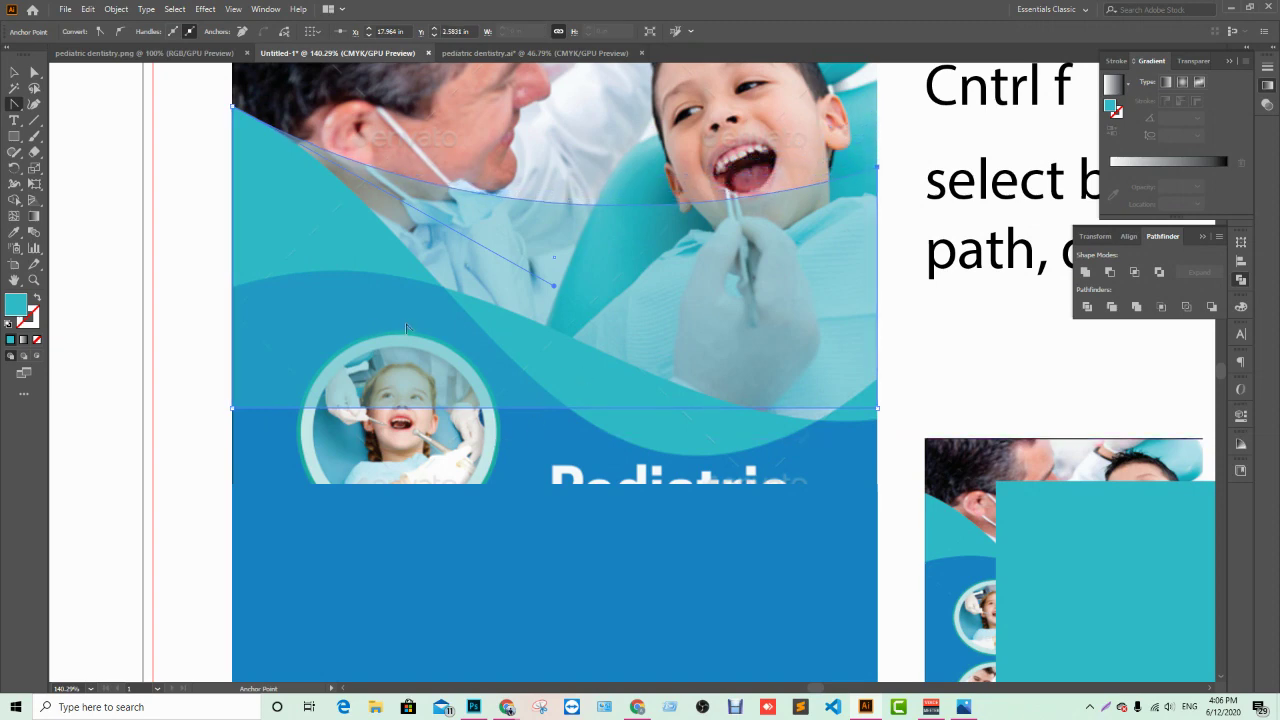
Step: Stretch the teal shape's bottom edge down to meet the blue panel
left_click(14, 136)
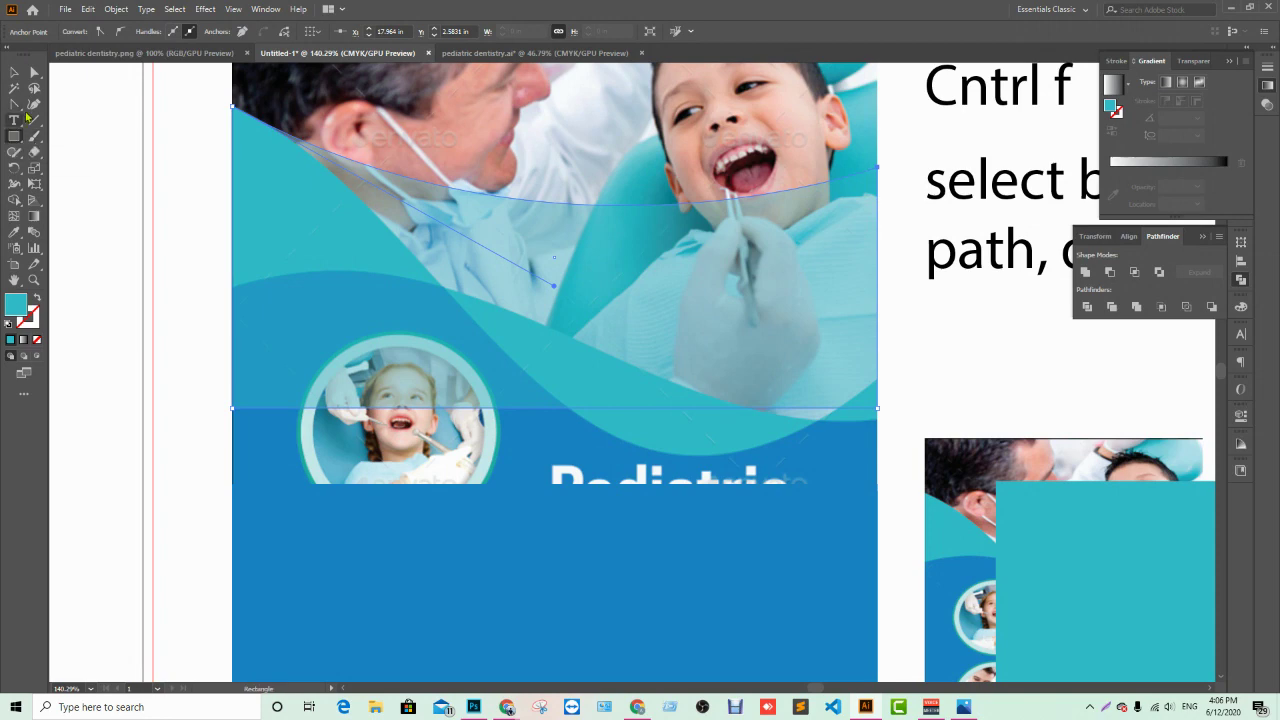
left_click(14, 72)
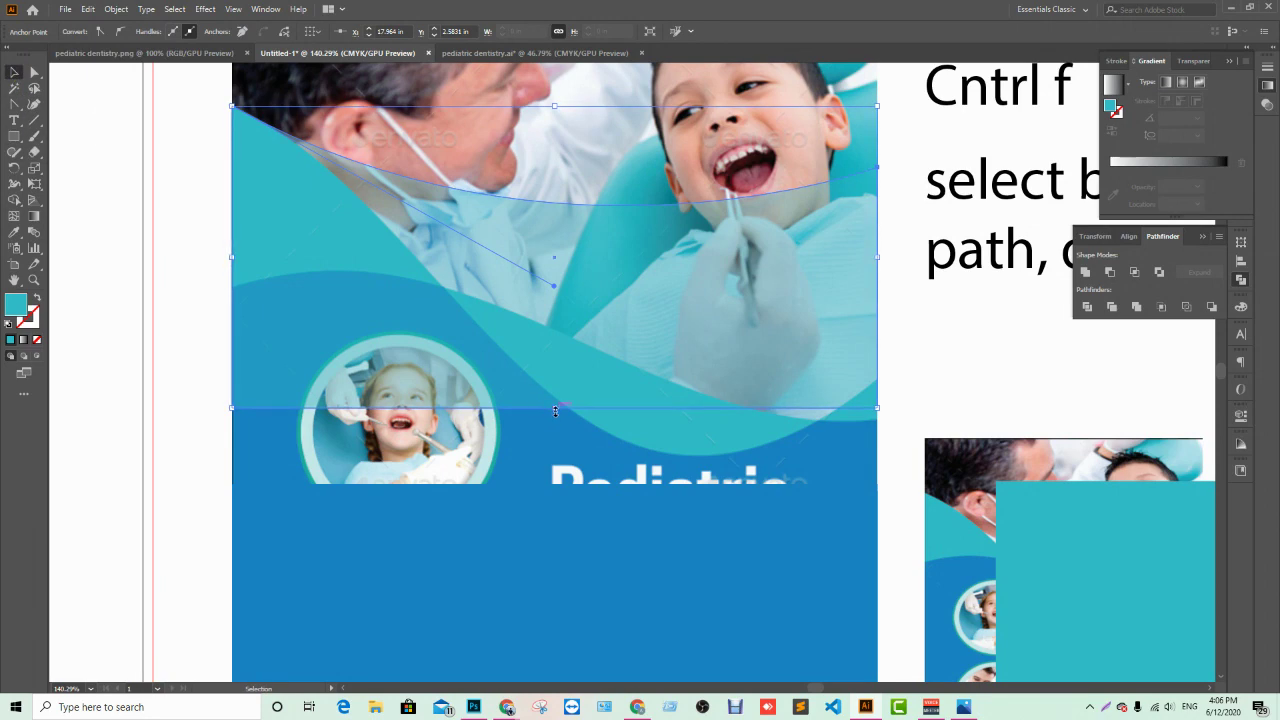
left_click_drag(554, 408, 546, 494)
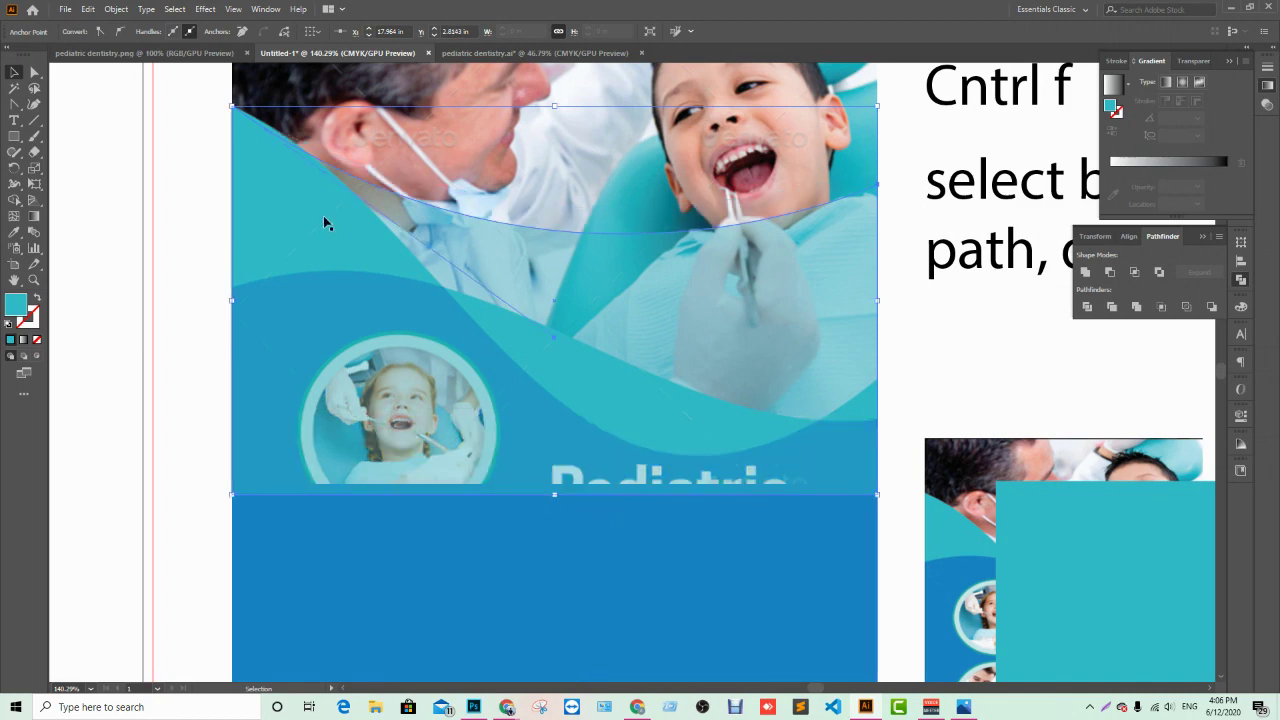
left_click(15, 104)
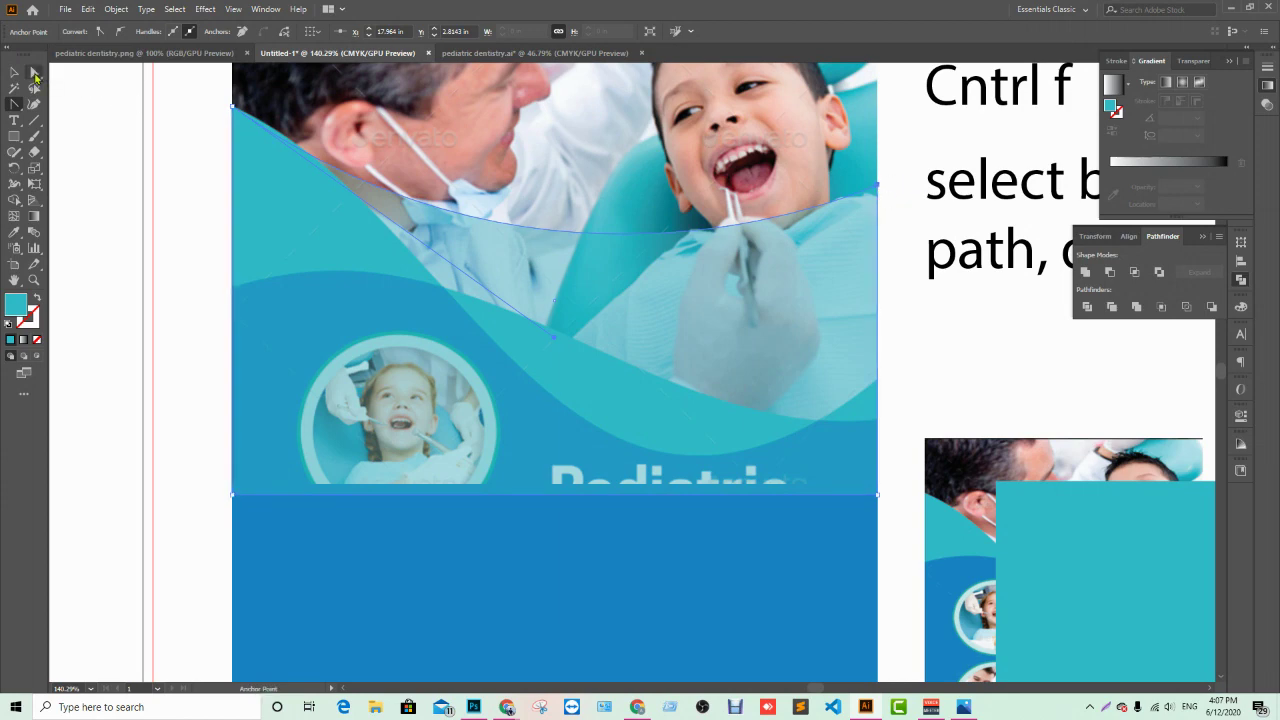
Step: Fine-tune the teal edge's right corner anchor with arrow nudges, leaving it slightly lower
left_click(34, 72)
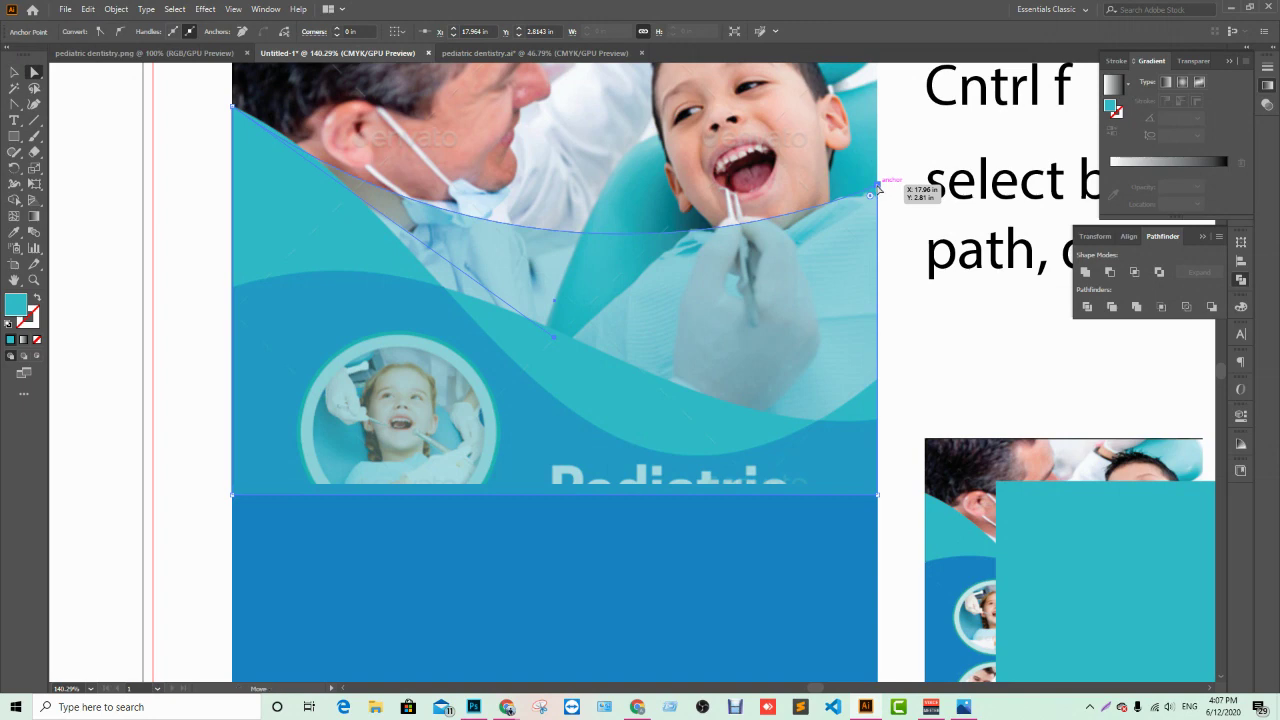
key("Down")
key("Down")
key("Down")
key("Down")
key("Down")
key("Down")
key("Down")
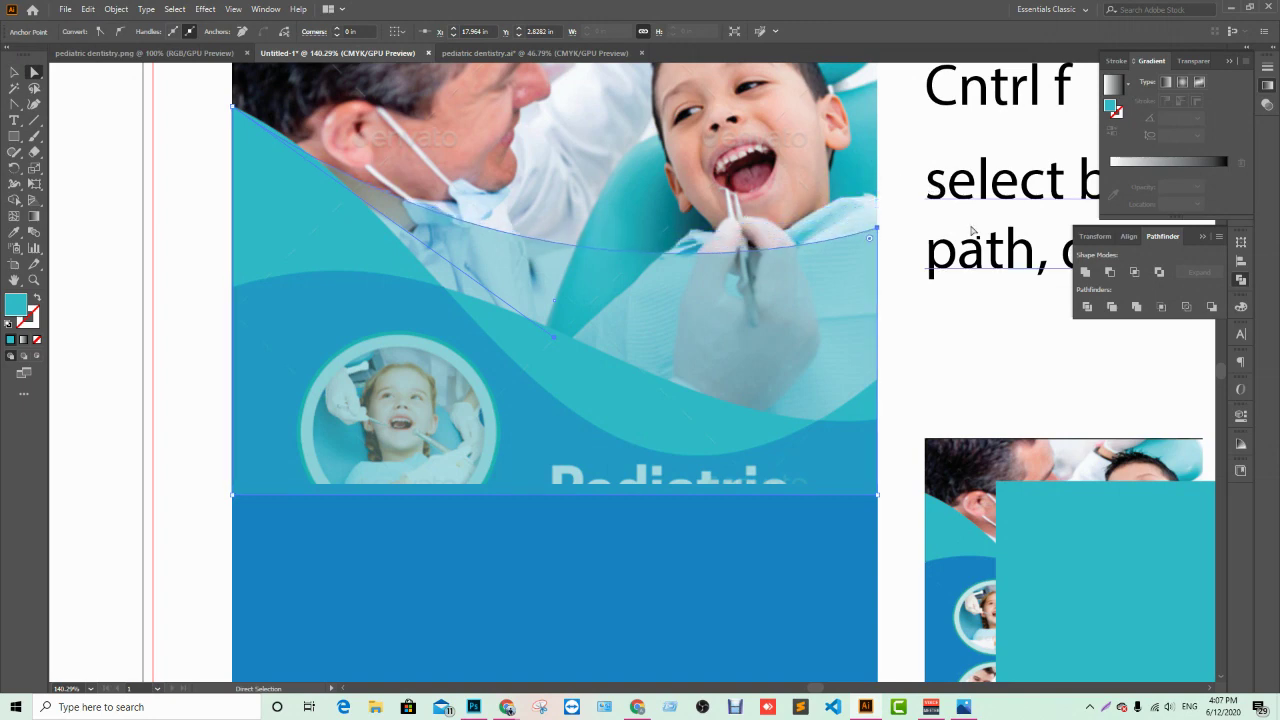
key("Down")
key("Down")
key("Down")
key("Down")
key("Down")
key("Down")
key("Down")
key("Down")
key("Down")
key("Down")
key("Down")
key("Down")
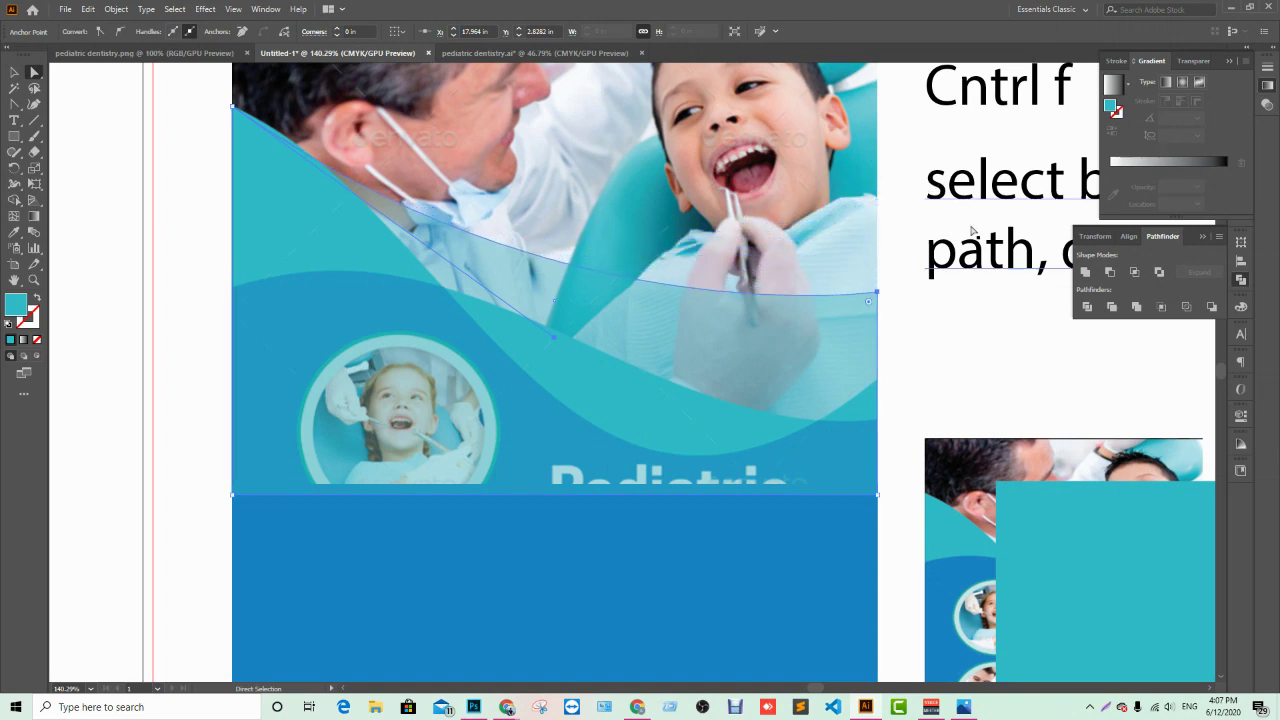
key("Down")
key("Down")
key("Down")
key("Down")
key("Down")
key("Down")
key("Down")
key("Down")
key("Down")
key("Down")
key("Down")
key("Down")
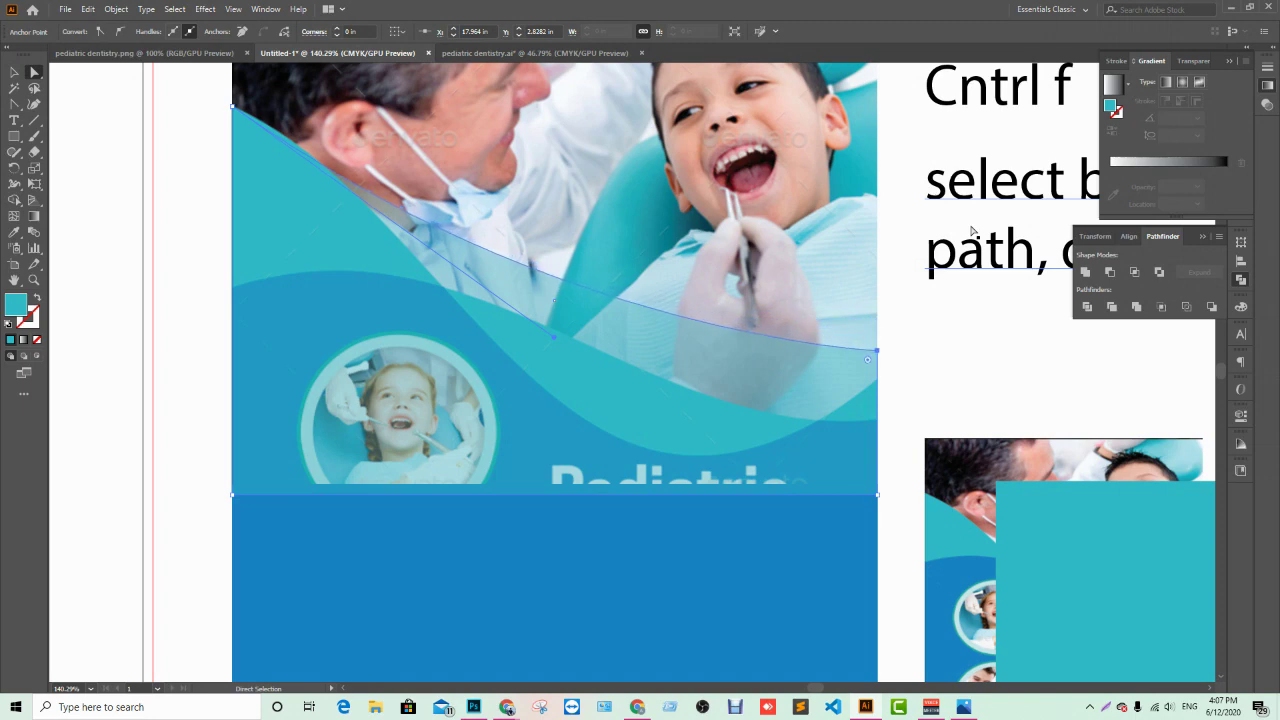
key("Down")
key("Down")
key("Down")
key("Down")
key("Down")
key("Down")
key("Down")
key("Down")
key("Down")
key("Down")
key("Down")
key("Down")
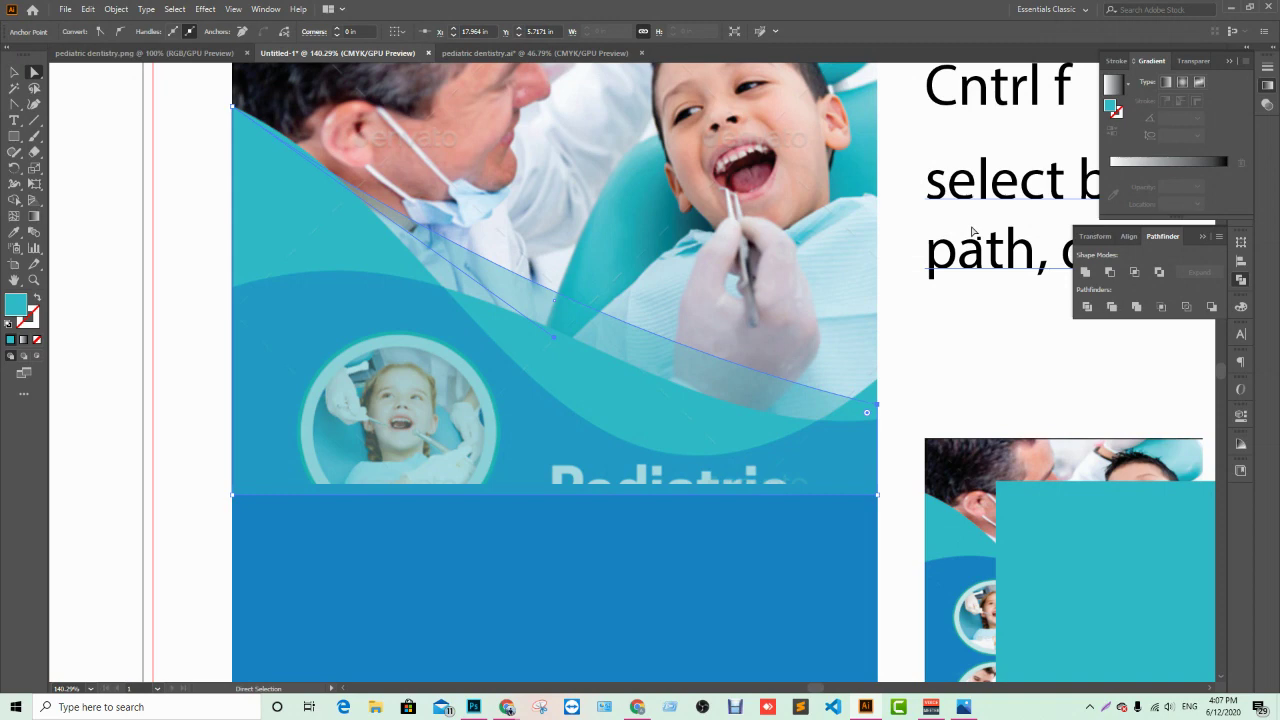
key("Up")
key("Up")
key("Up")
key("Up")
key("Up")
key("Up")
key("Up")
key("Up")
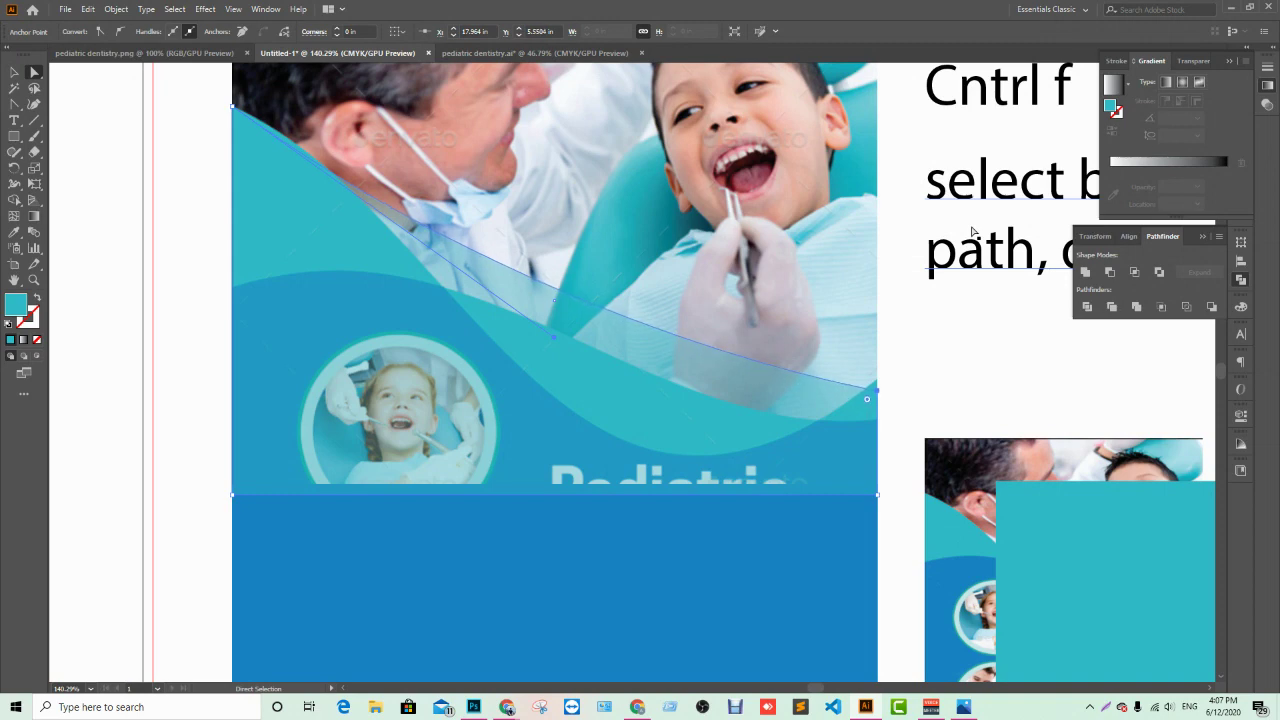
key("Up")
key("Up")
key("Up")
key("Up")
key("Up")
key("Up")
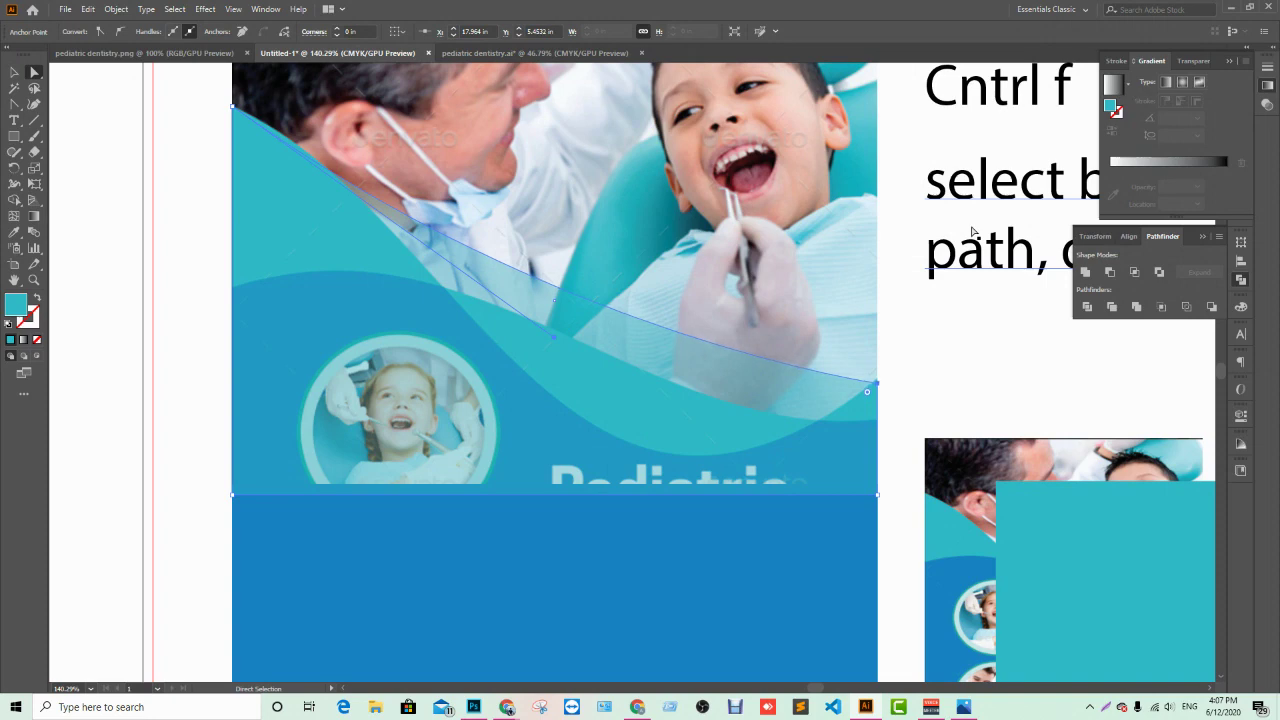
key("Up")
key("Up")
key("Up")
key("Up")
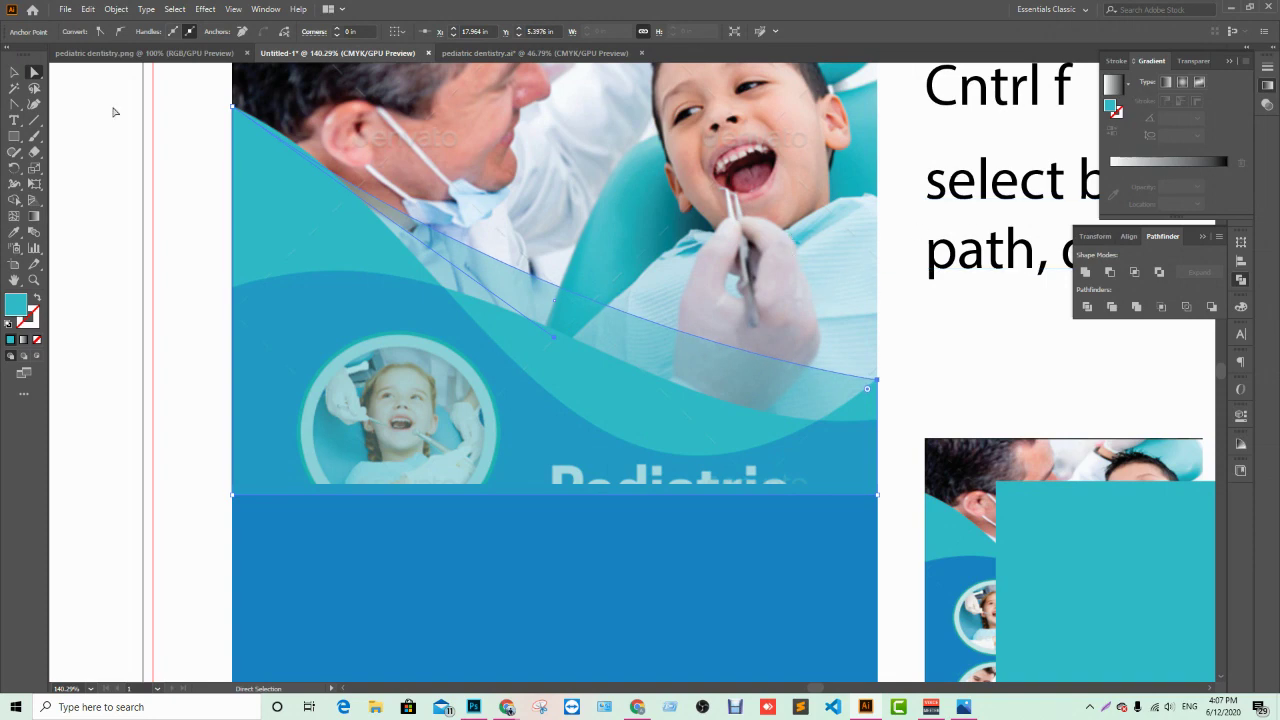
left_click(20, 105)
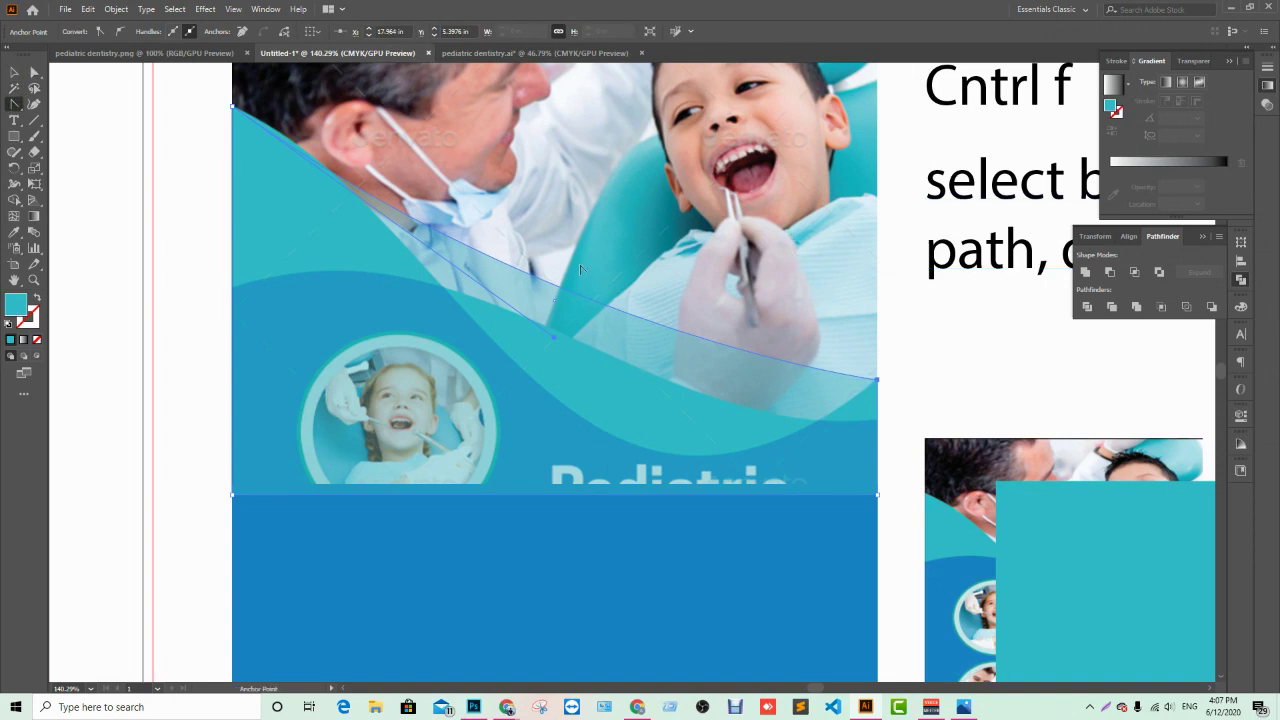
Step: Bend the teal panel's diagonal edge downward so it bows low toward the right
mouse_move(581, 303)
left_mouse_down()
mouse_move(647, 340)
mouse_move(604, 389)
left_mouse_up()
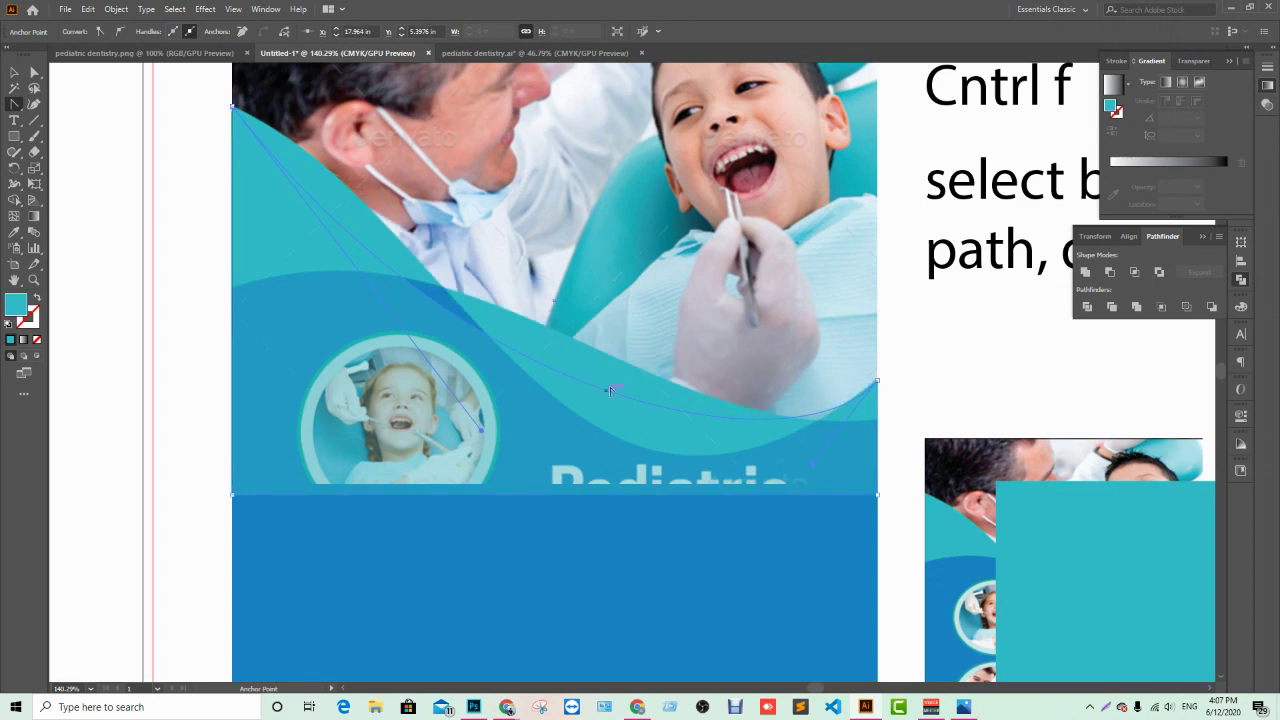
left_click(878, 381)
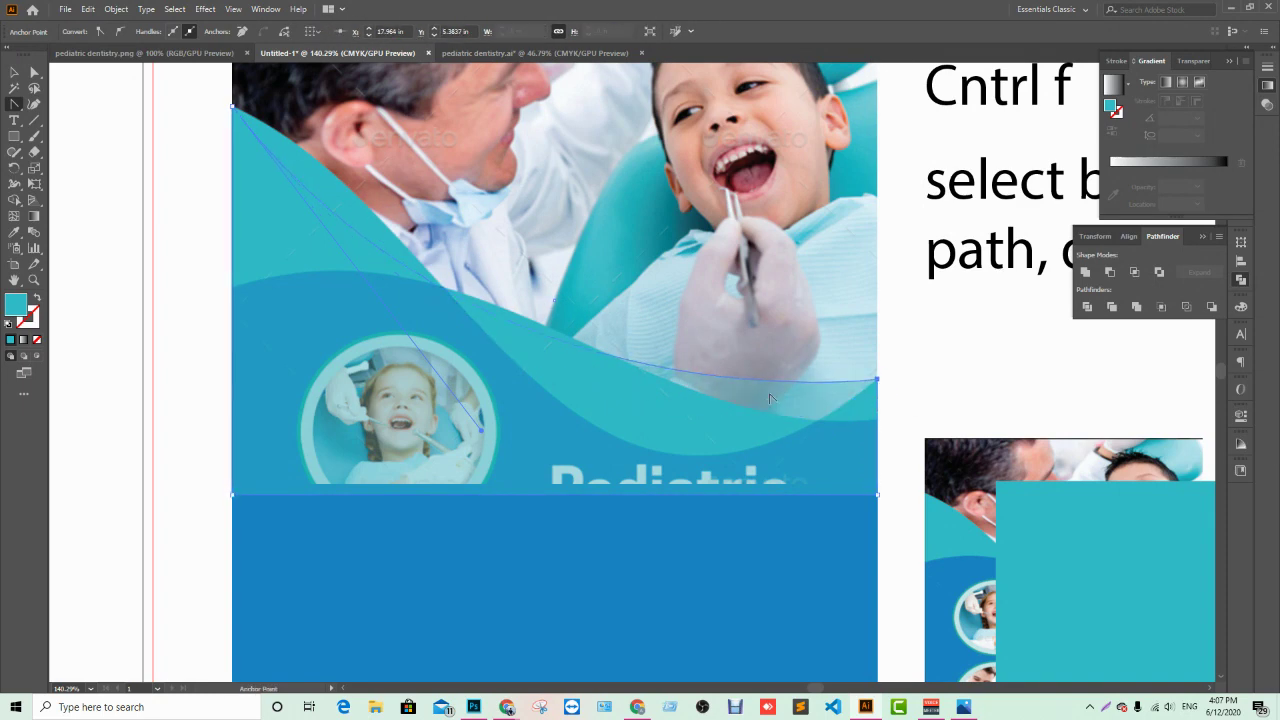
mouse_move(774, 383)
left_mouse_down()
mouse_move(760, 427)
mouse_move(698, 457)
left_mouse_up()
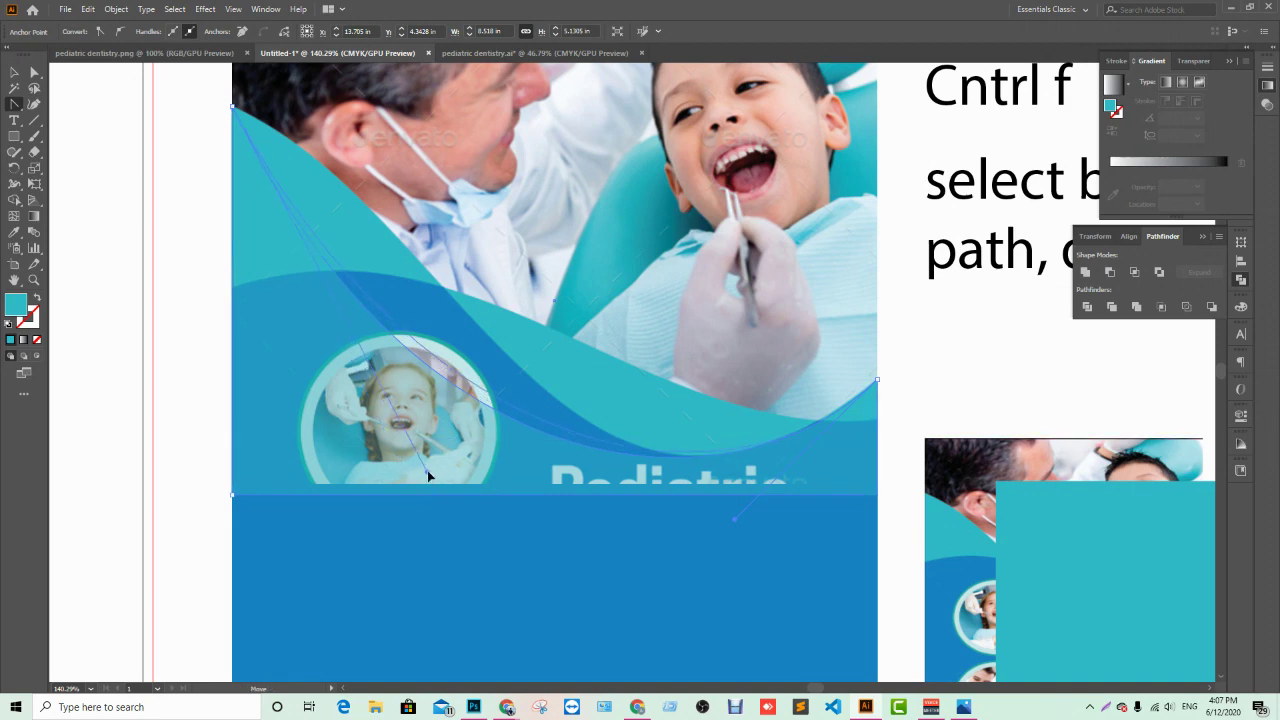
mouse_move(460, 423)
left_mouse_down()
mouse_move(583, 306)
mouse_move(500, 356)
left_mouse_up()
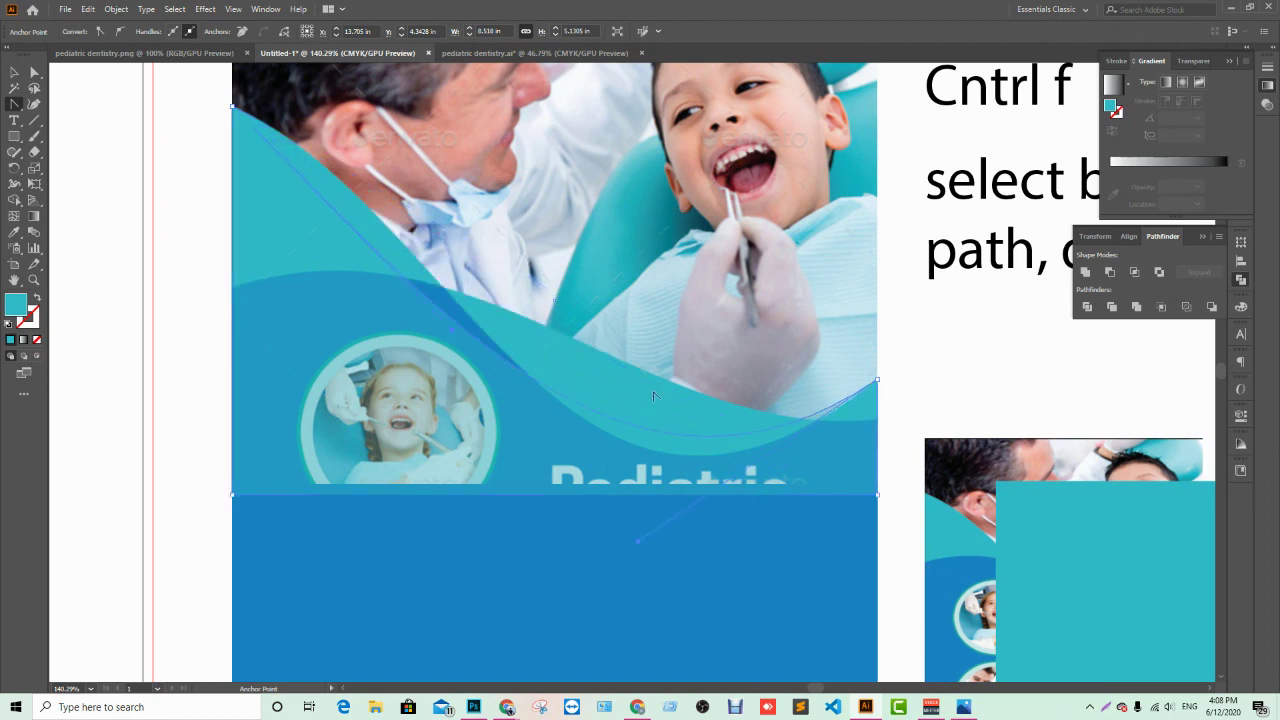
left_click_drag(658, 438, 665, 461)
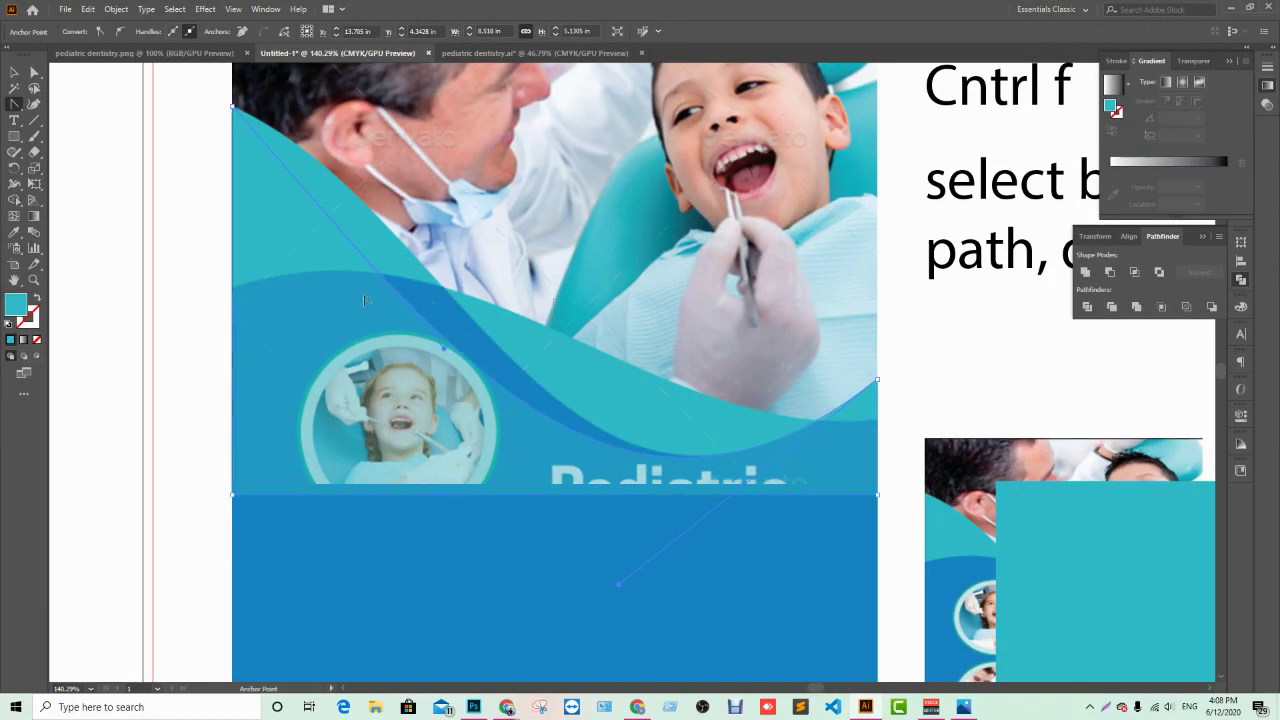
Step: Refine the wave's direction handles so the upper-left curve follows the photo's wave
left_click_drag(413, 306, 429, 280)
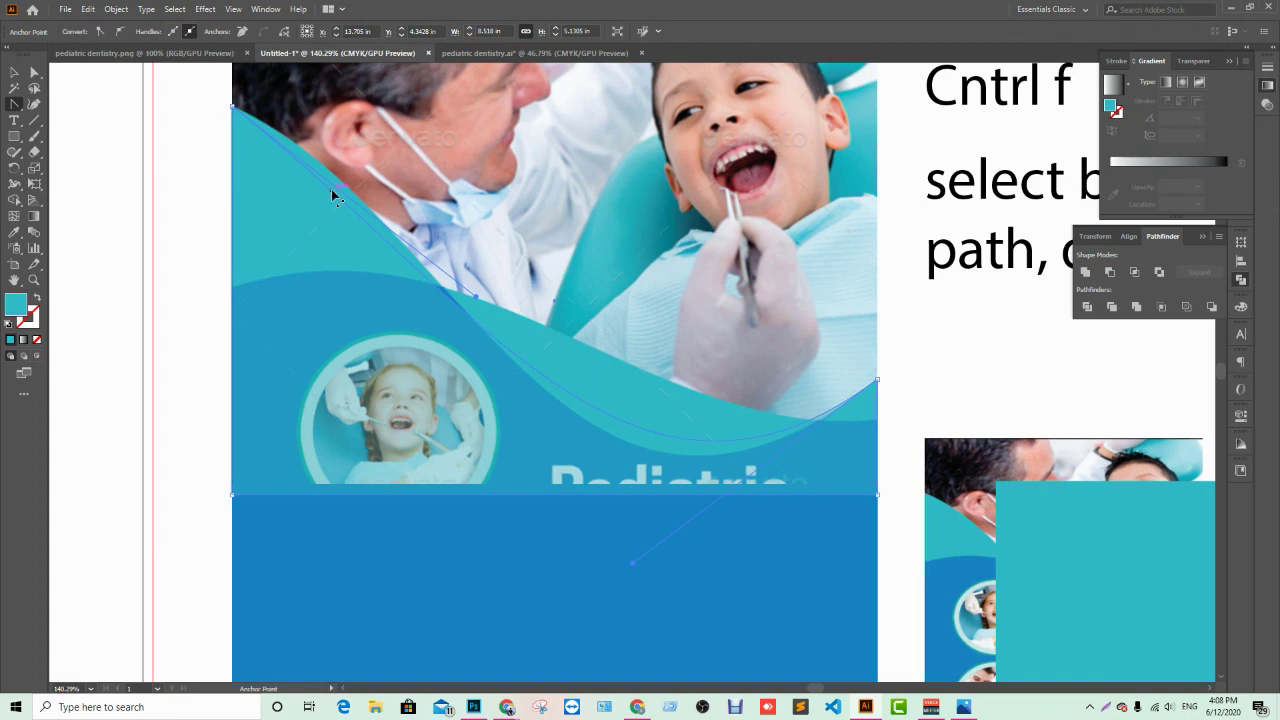
left_click_drag(331, 189, 492, 300)
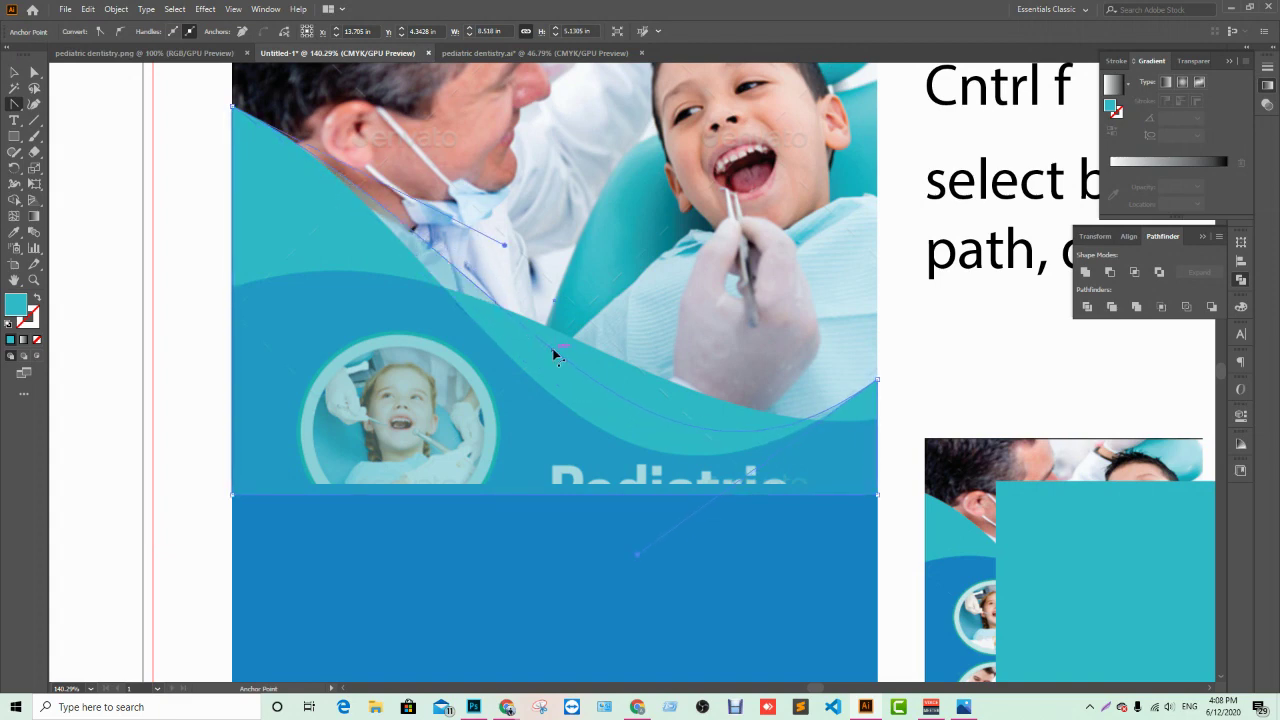
left_click_drag(552, 348, 544, 378)
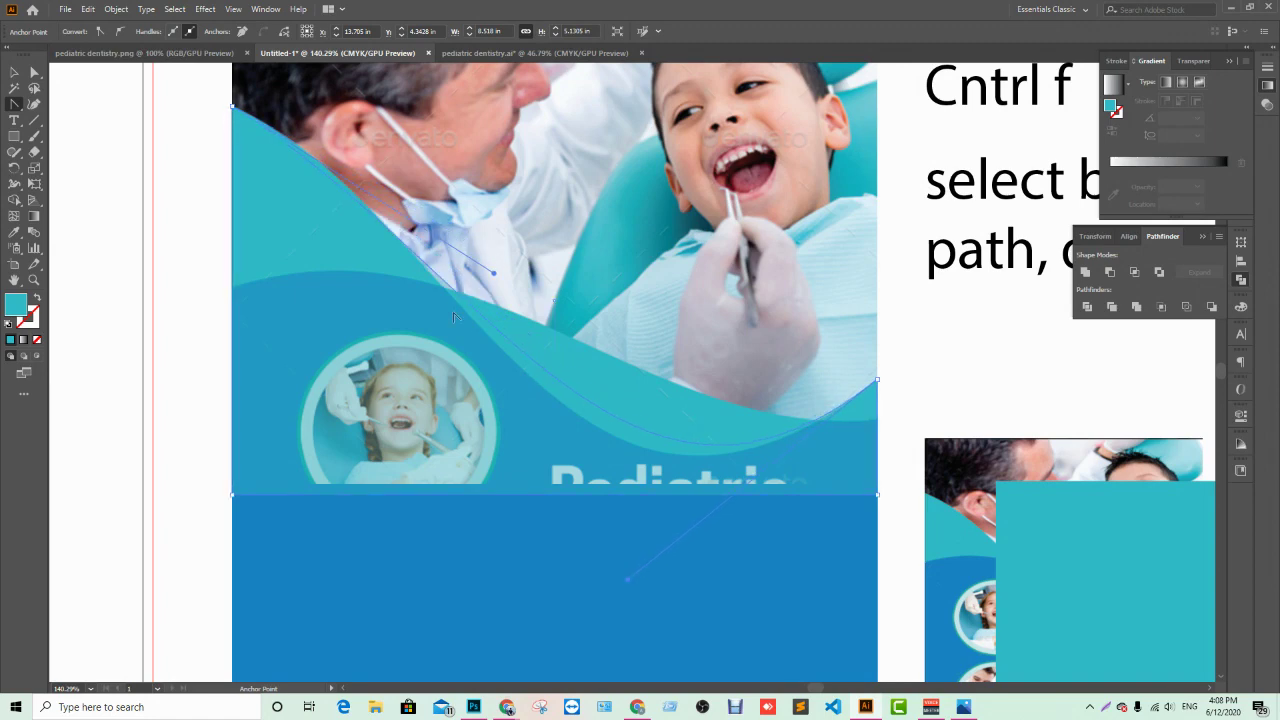
left_click_drag(593, 414, 501, 383)
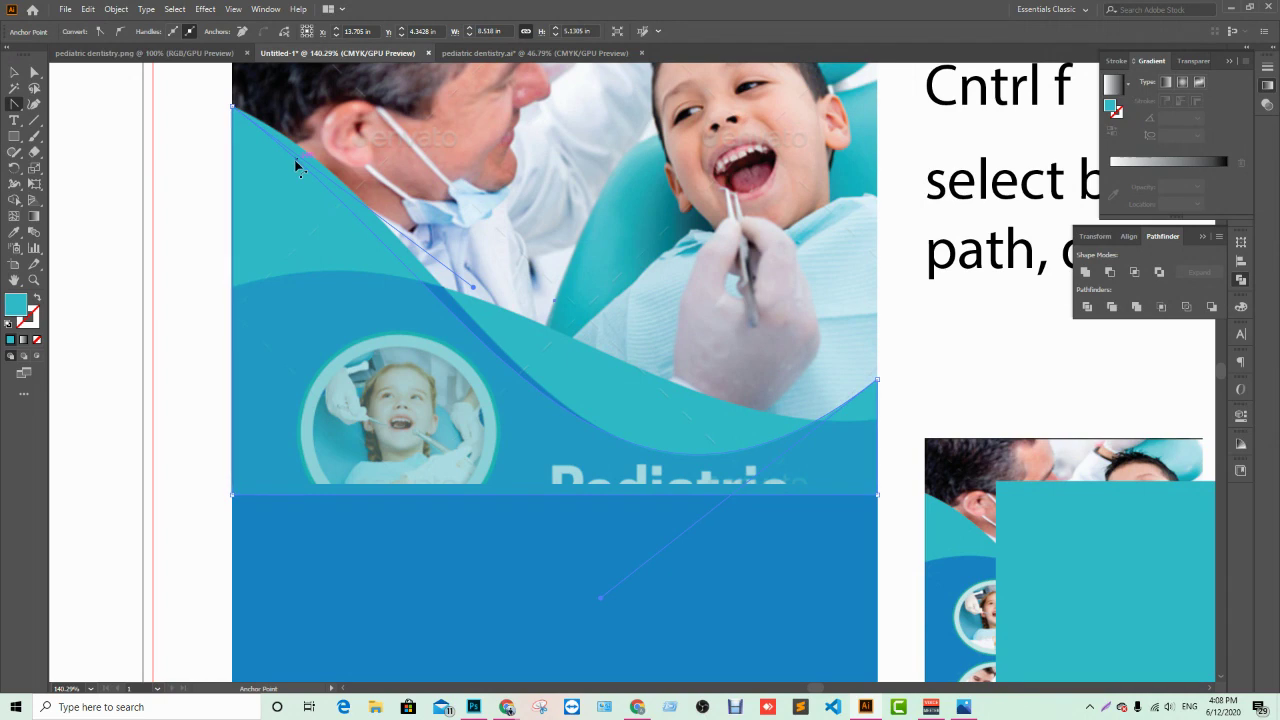
mouse_move(297, 167)
left_mouse_down()
mouse_move(309, 163)
mouse_move(298, 146)
left_mouse_up()
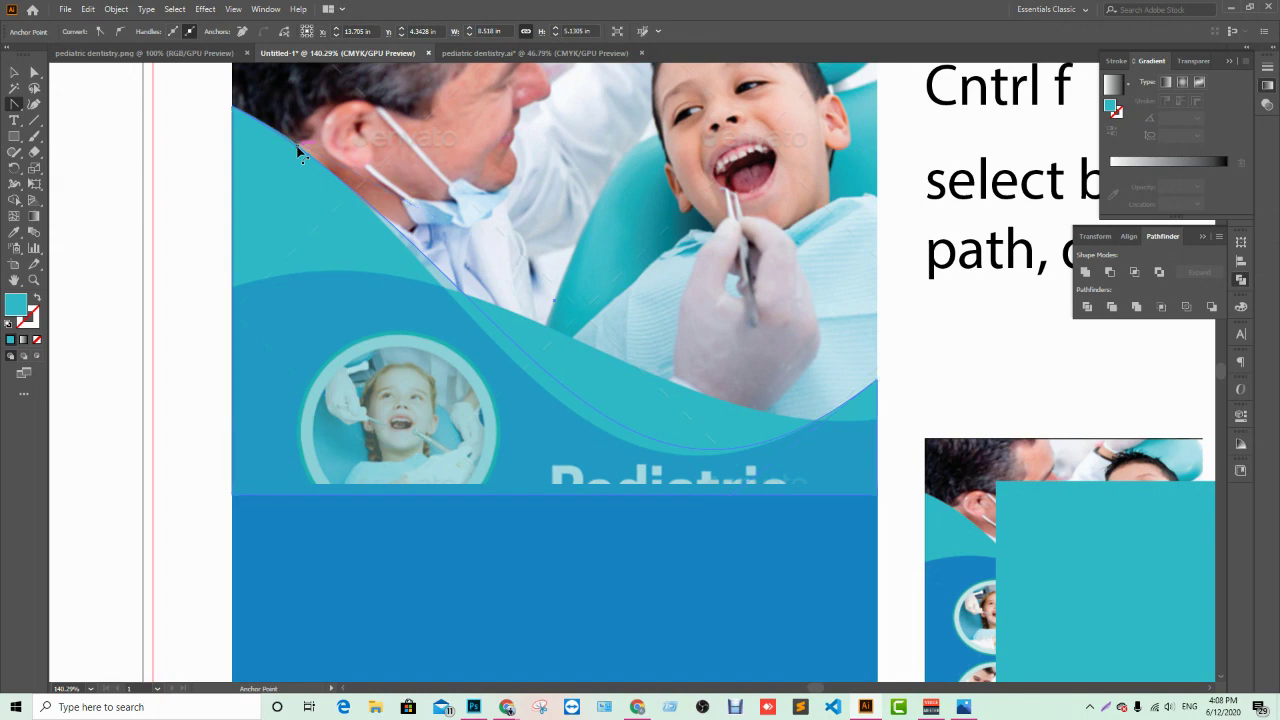
Step: Undo the last handle move and redo the top-left wave segment and its handles
key("ctrl+z")
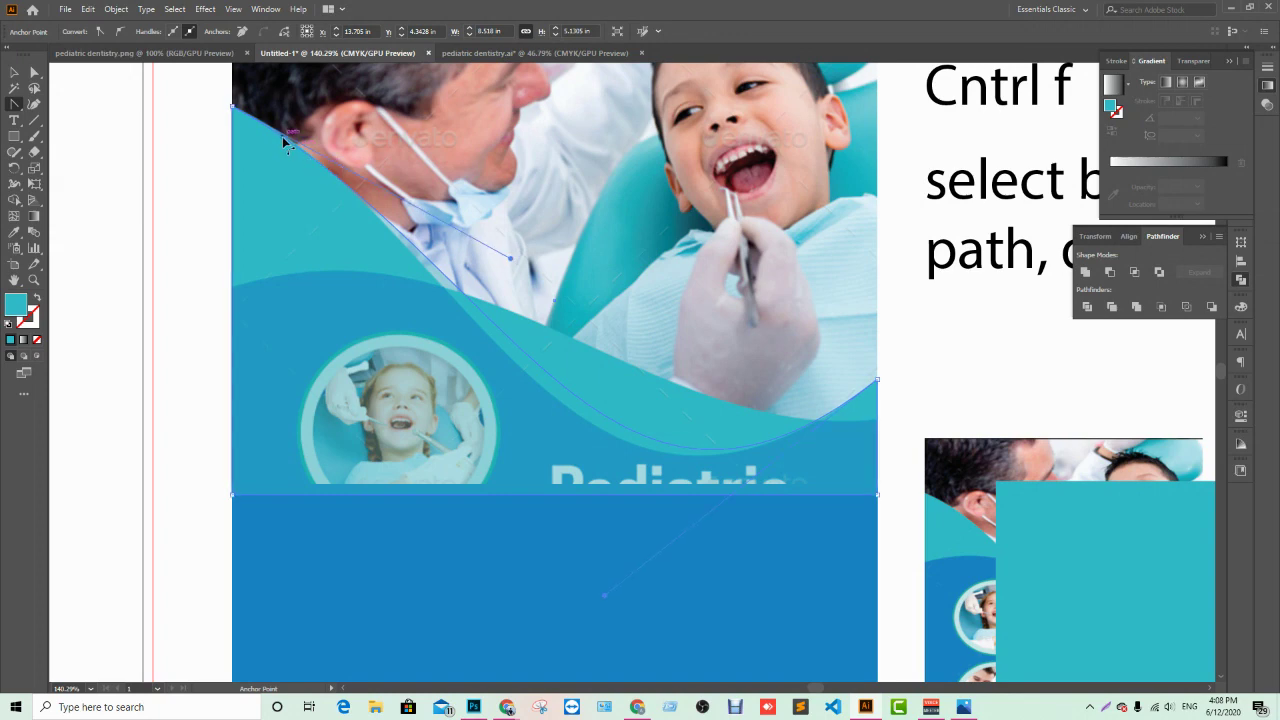
left_click_drag(287, 144, 395, 199)
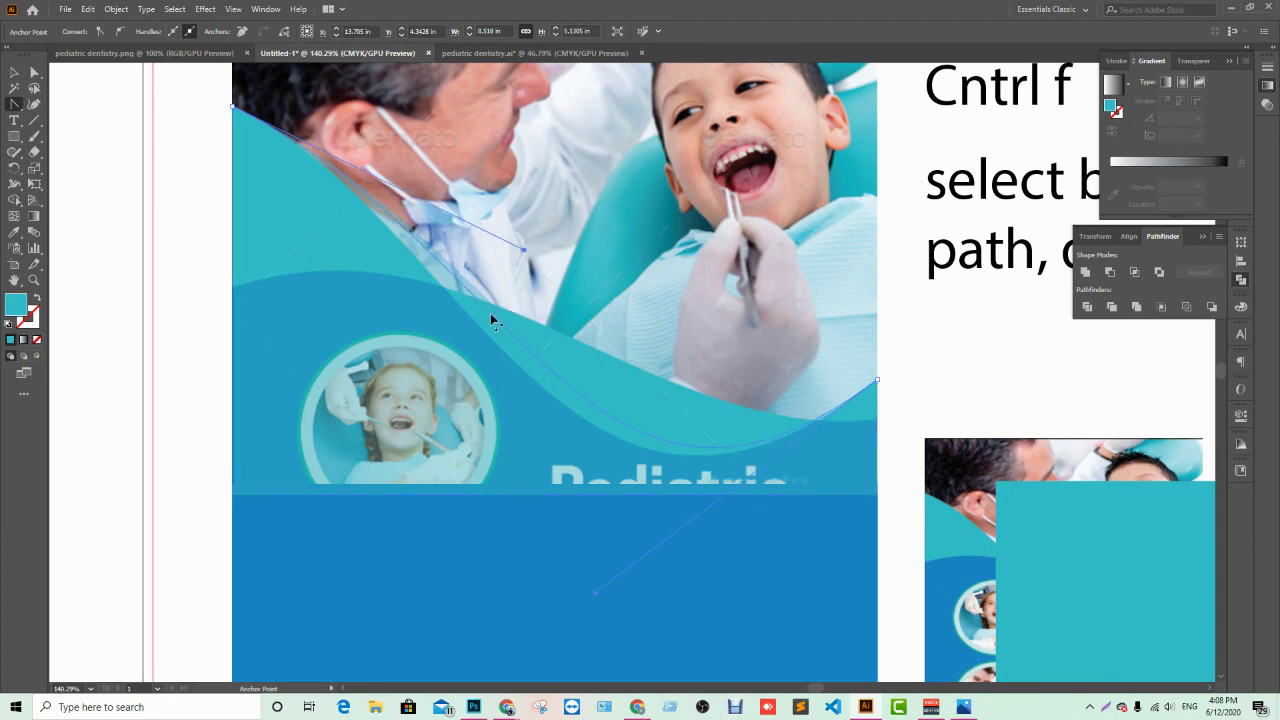
left_click_drag(498, 315, 459, 307)
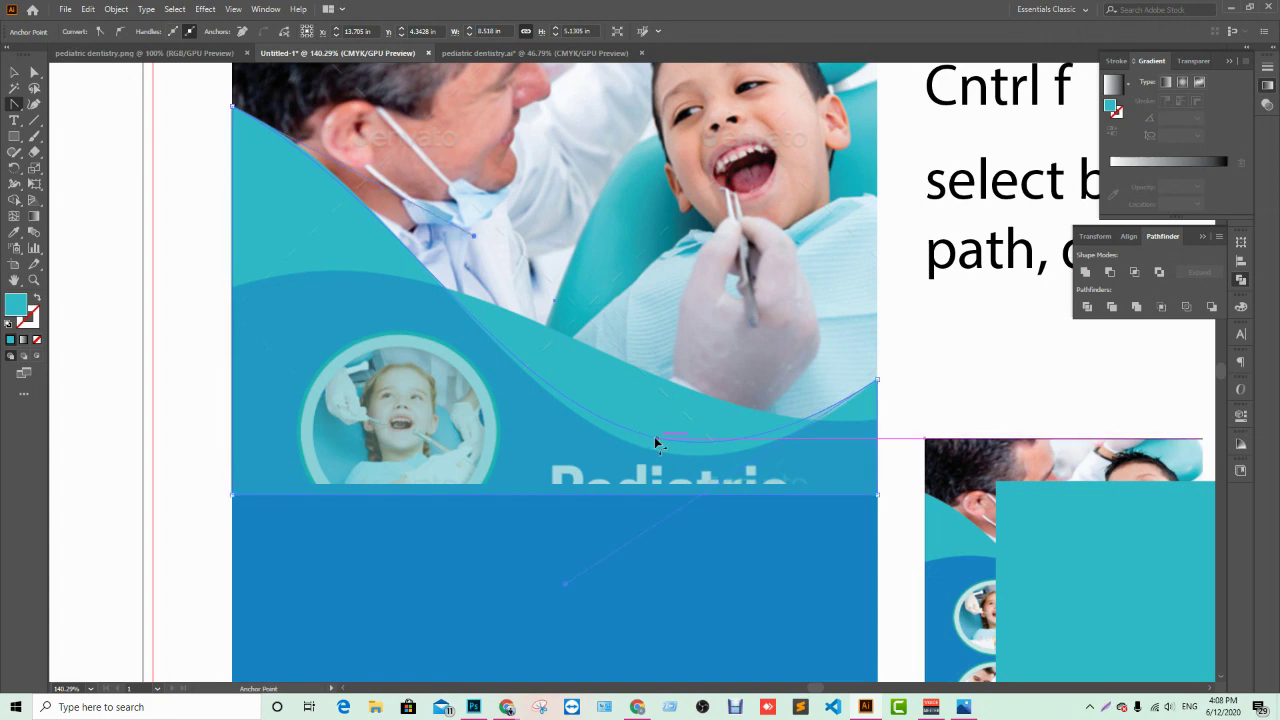
left_click_drag(654, 440, 662, 451)
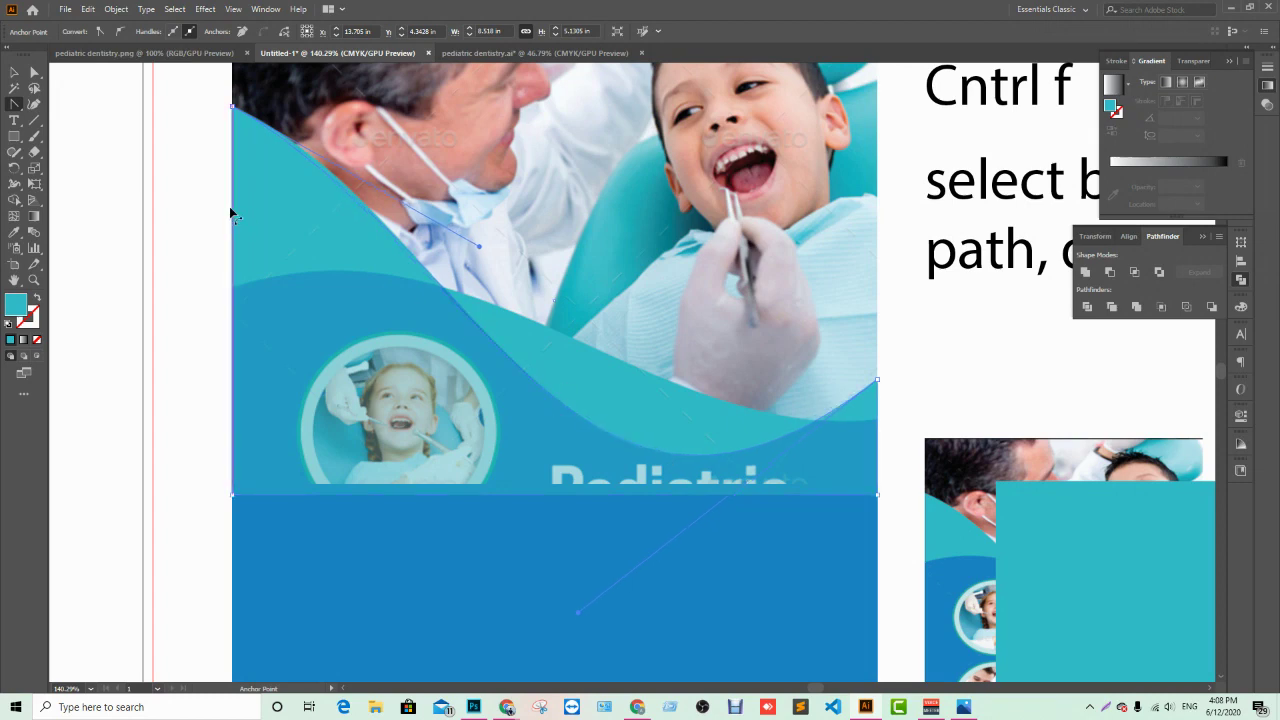
left_click_drag(342, 193, 349, 192)
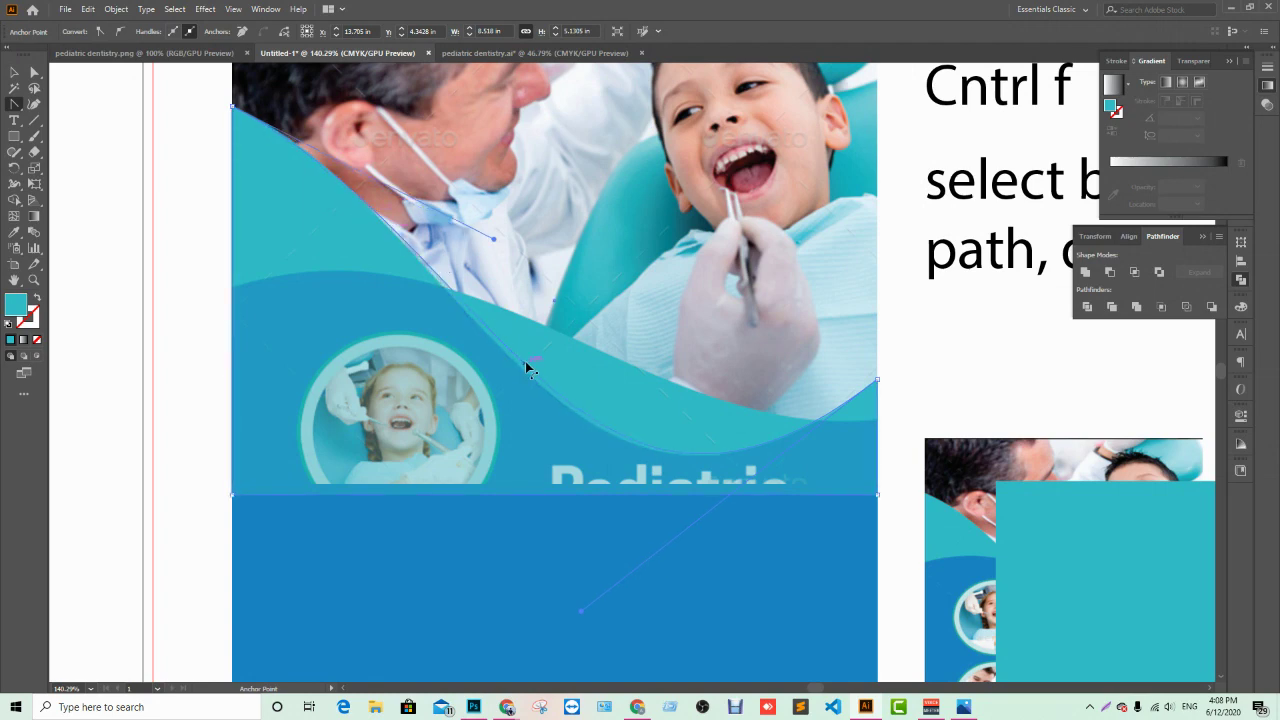
left_click_drag(525, 361, 518, 364)
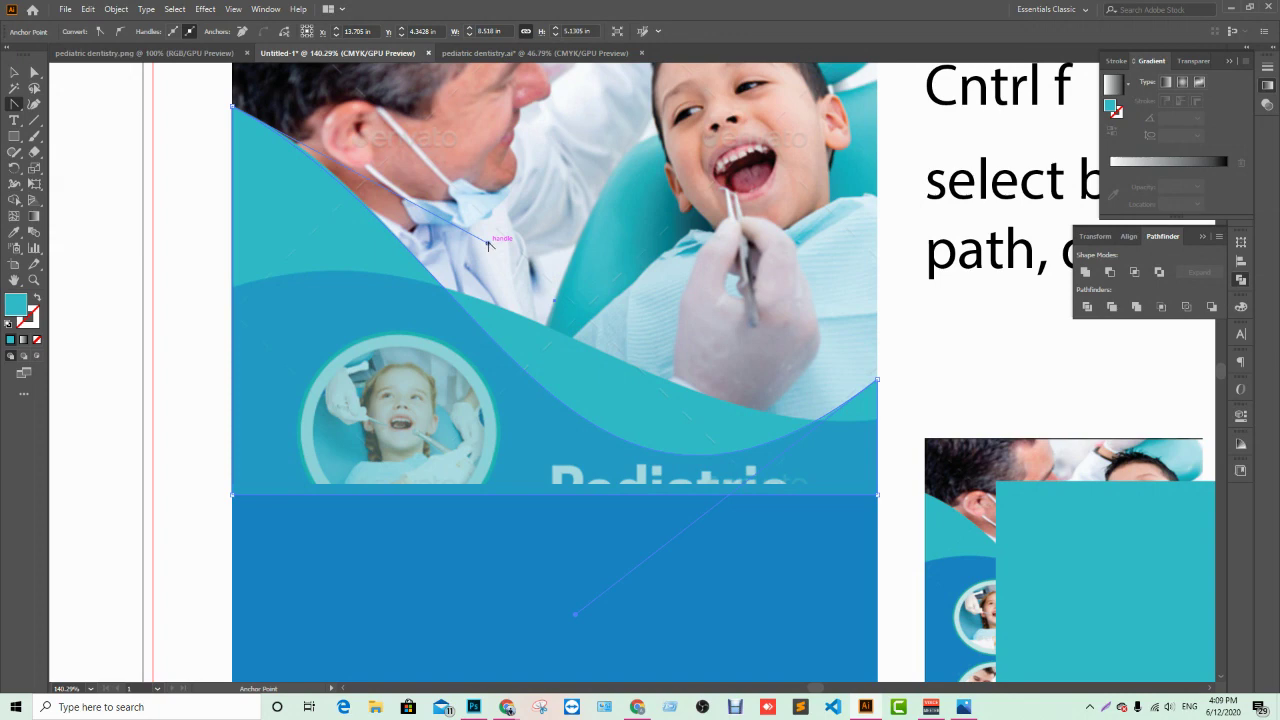
left_click_drag(488, 244, 503, 258)
Step: Reshape the upper curve segment and smooth the wave's middle and lower handles
left_click(312, 161)
left_click(313, 158)
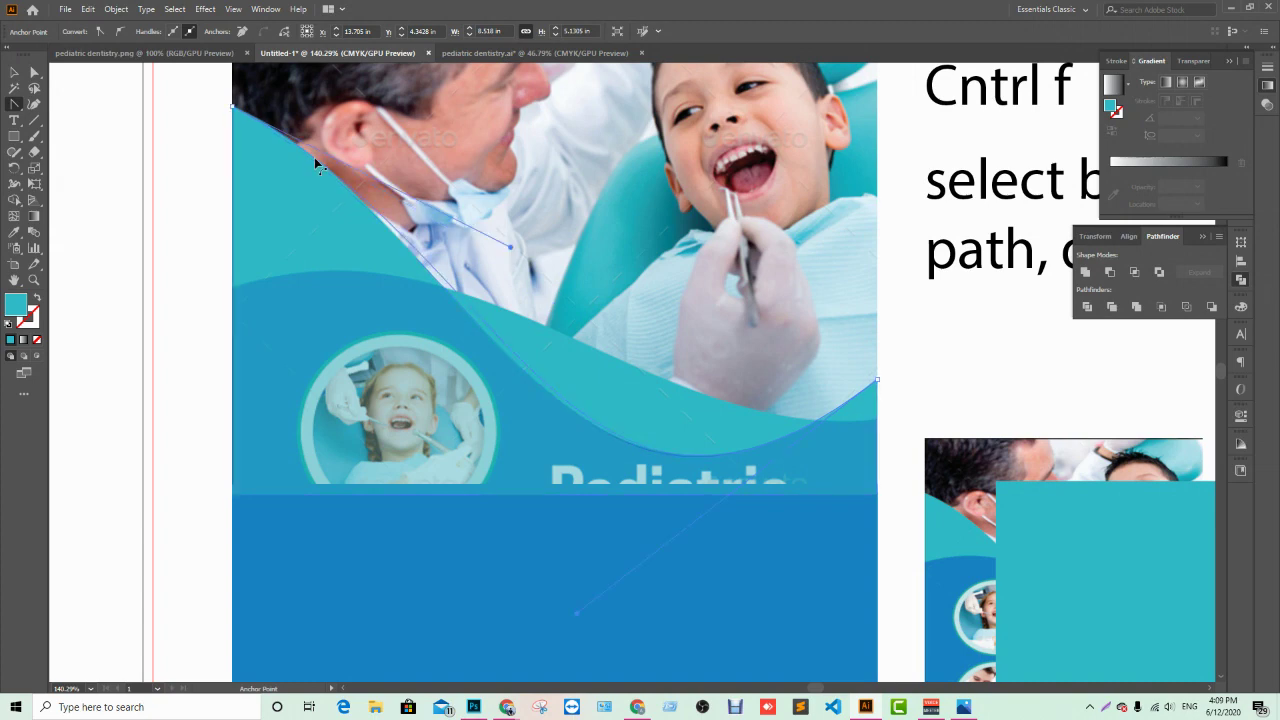
left_click_drag(314, 157, 418, 255)
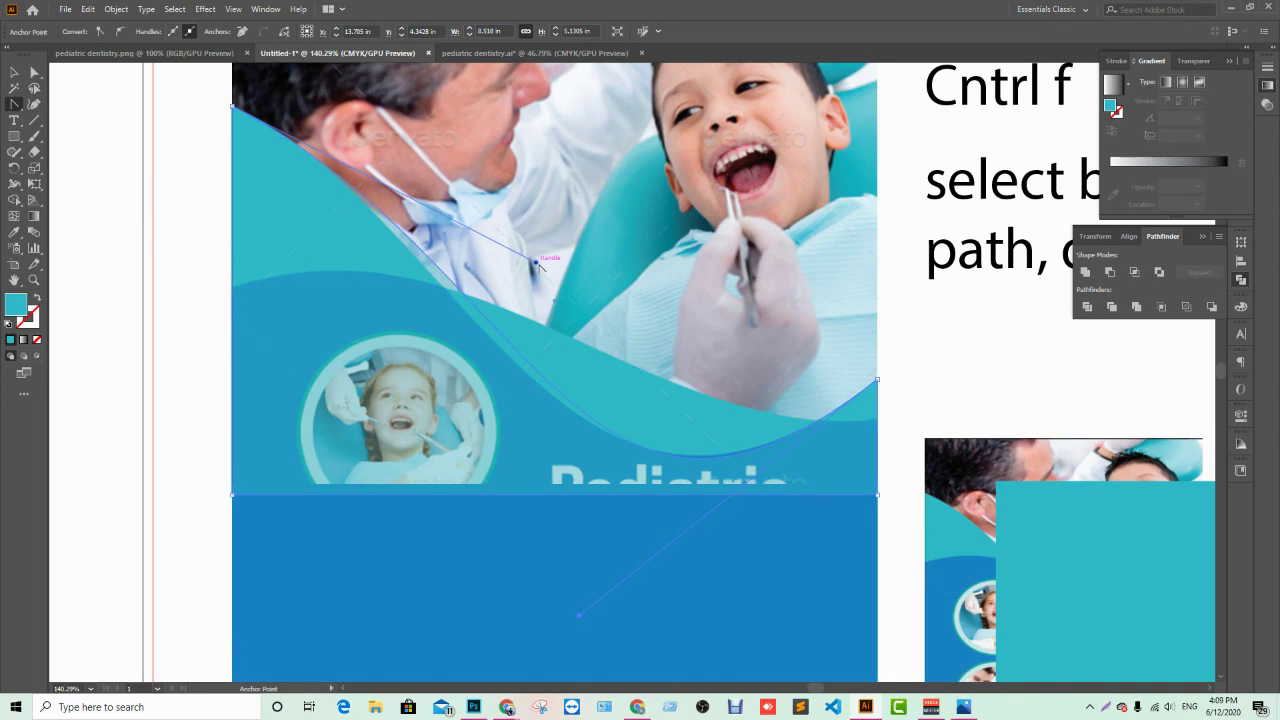
left_click_drag(535, 263, 532, 273)
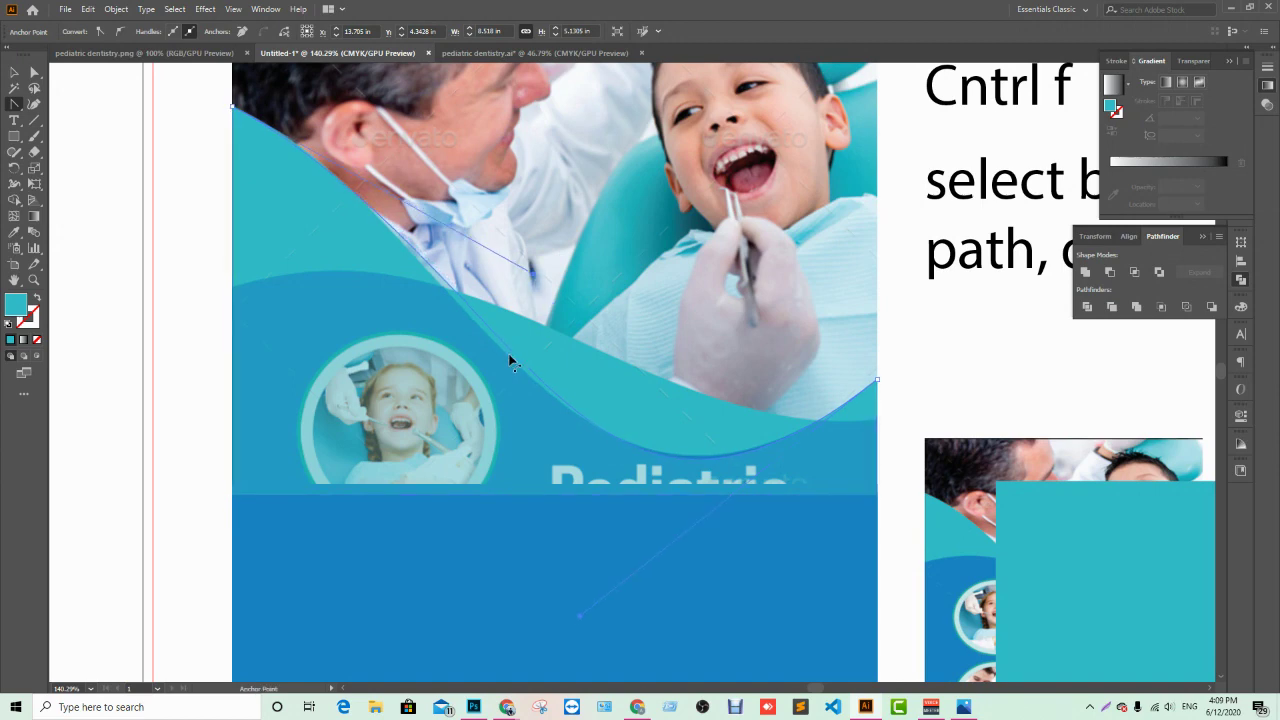
left_click_drag(511, 355, 508, 357)
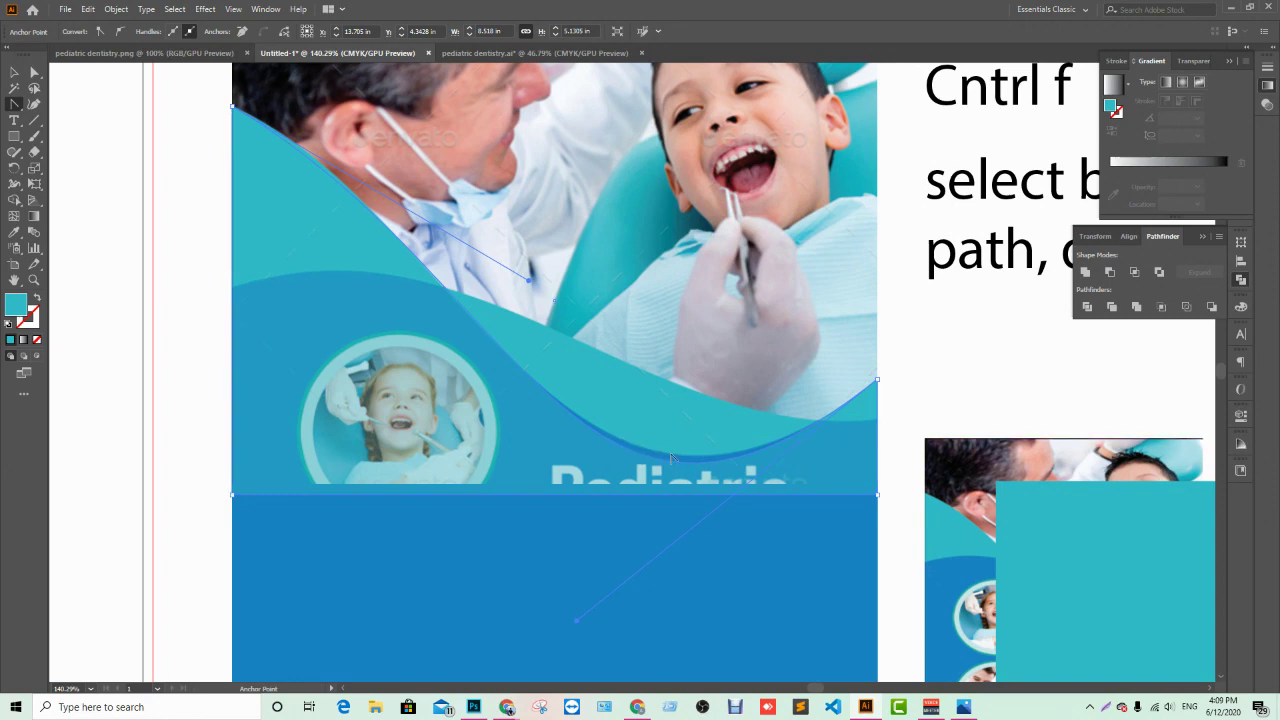
left_click_drag(670, 459, 675, 460)
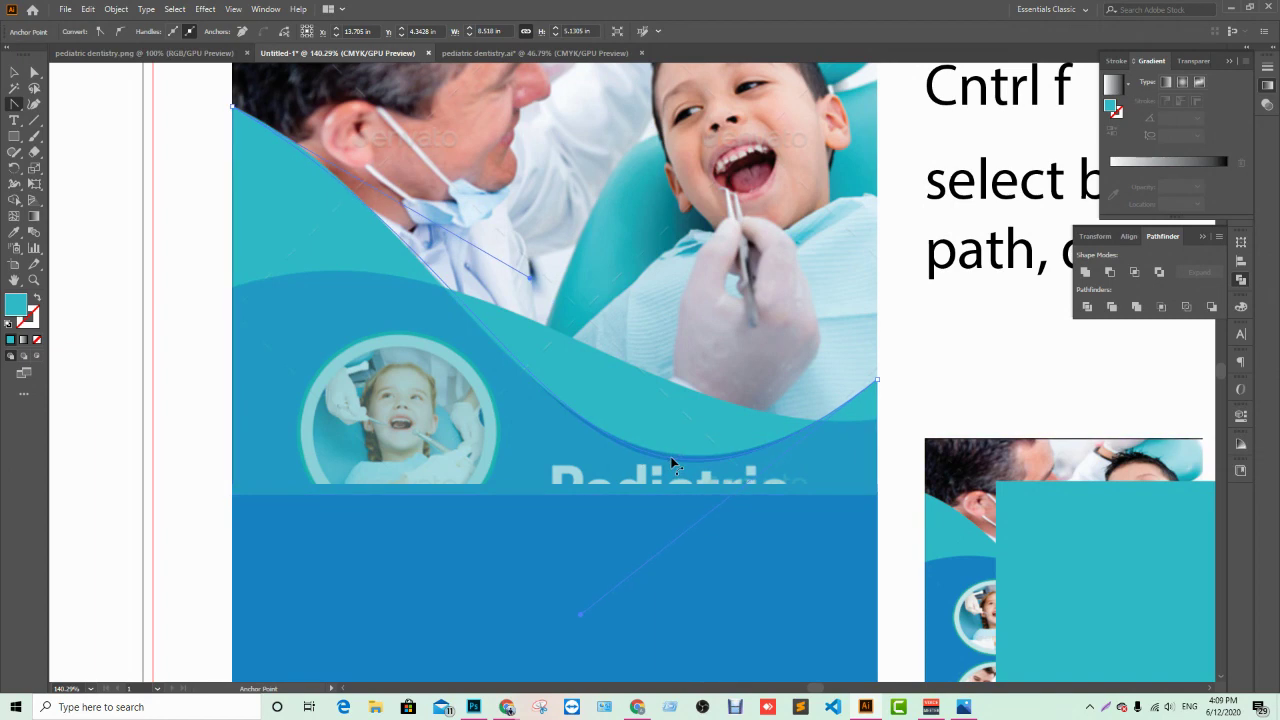
left_click(675, 460)
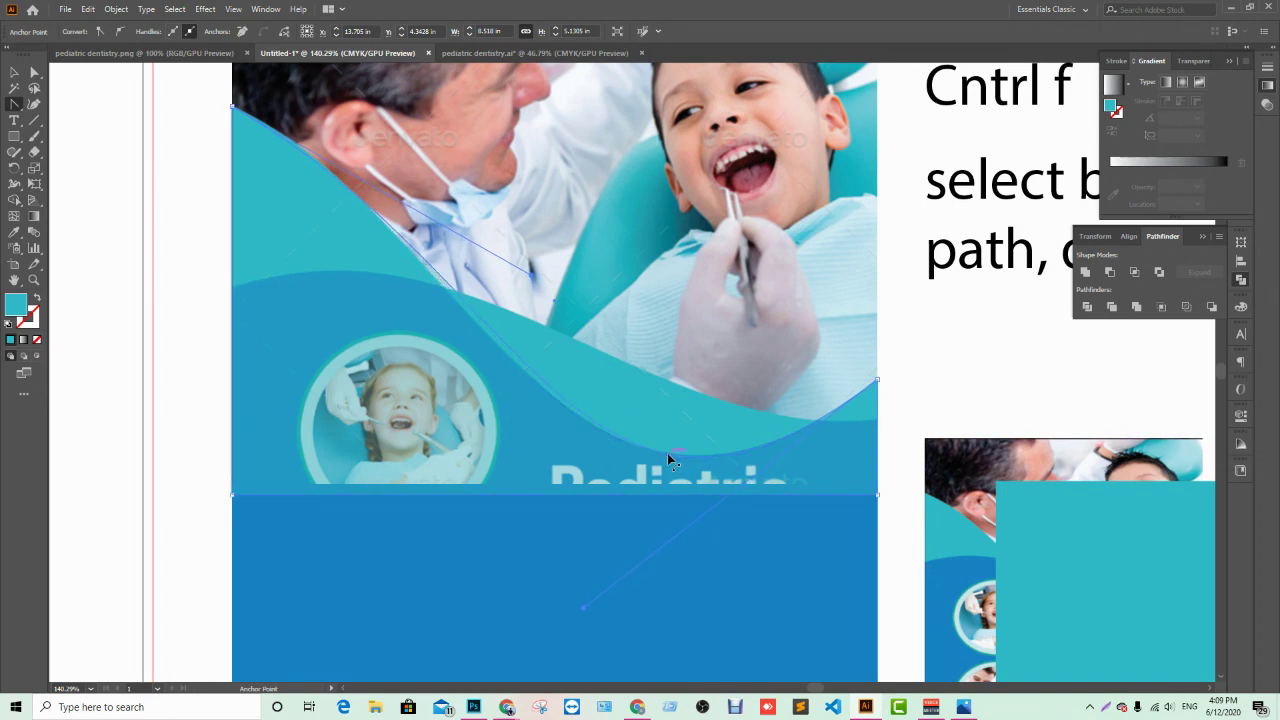
Step: Nudge the wave's upper direction handle slightly to refine the curve
left_click(506, 346)
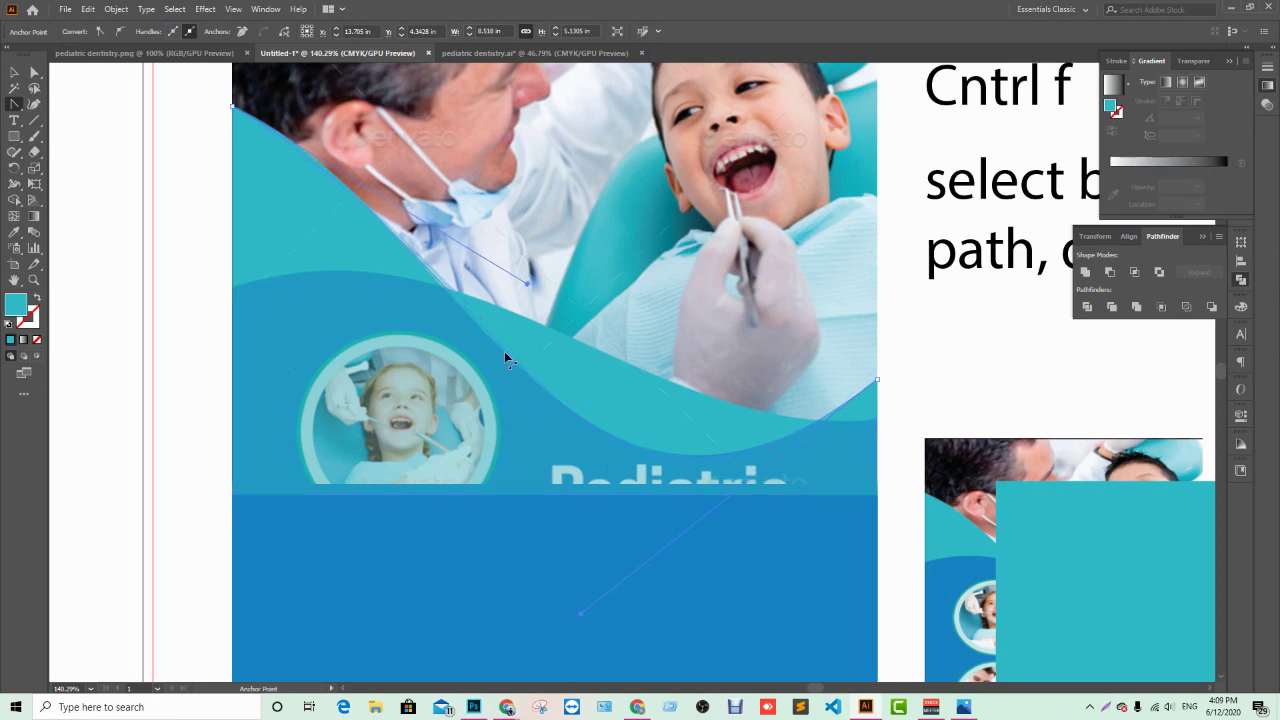
left_click(504, 351)
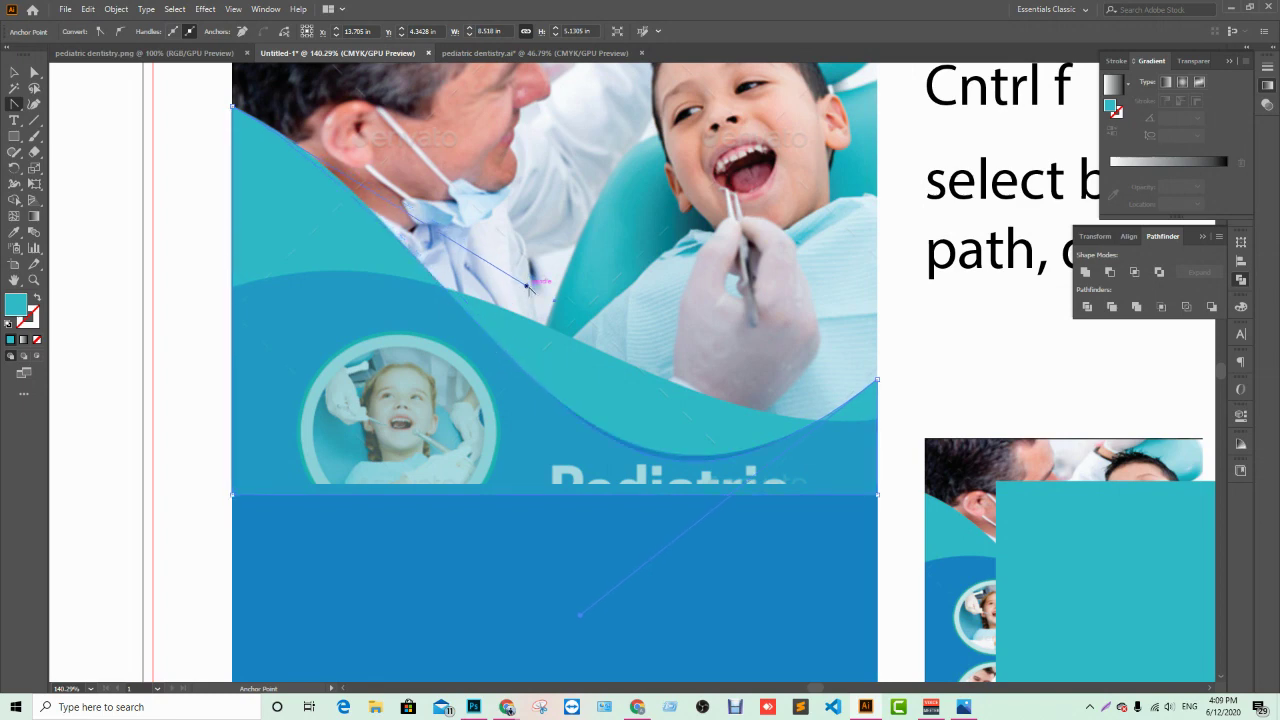
left_click_drag(528, 288, 539, 286)
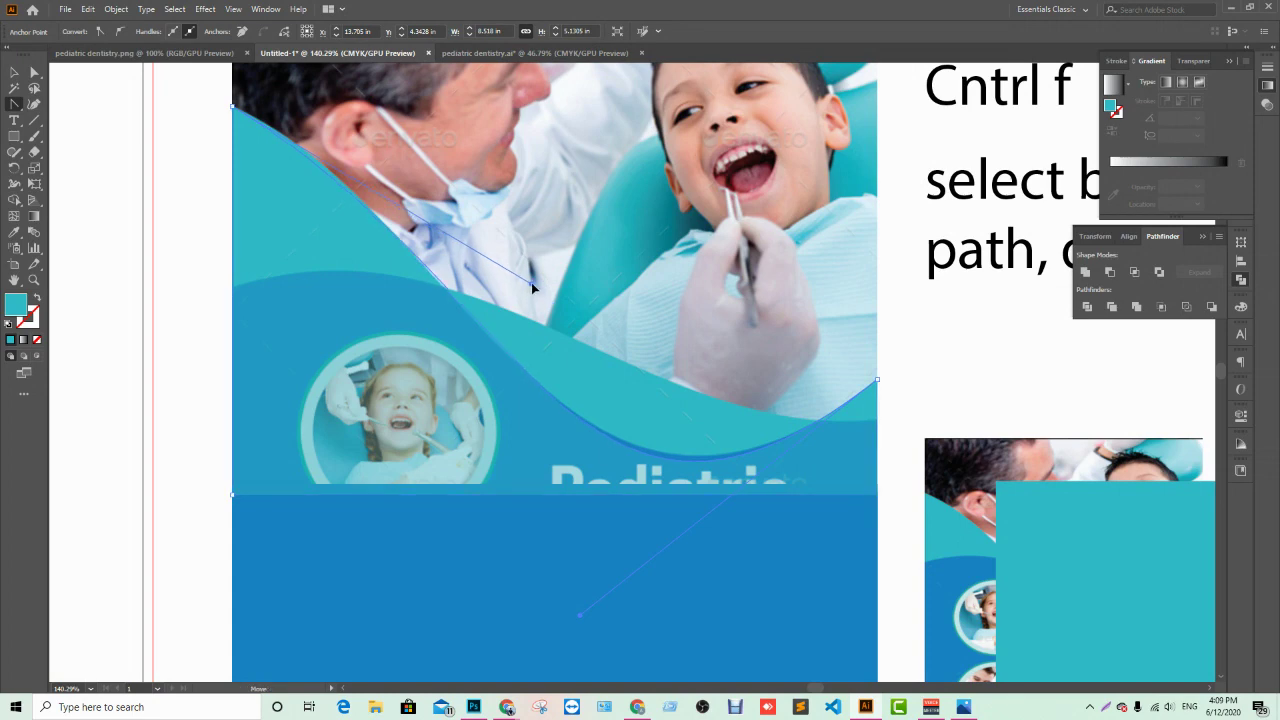
key("ctrl+shift+a")
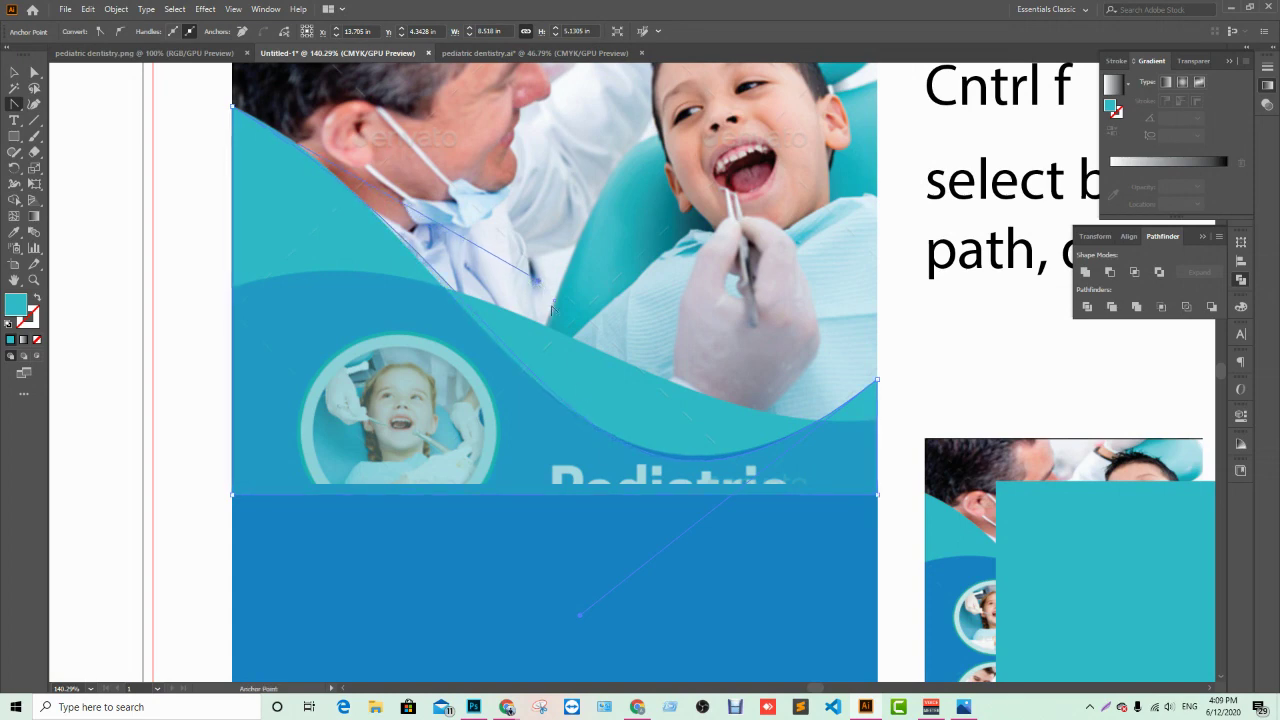
left_click(480, 325)
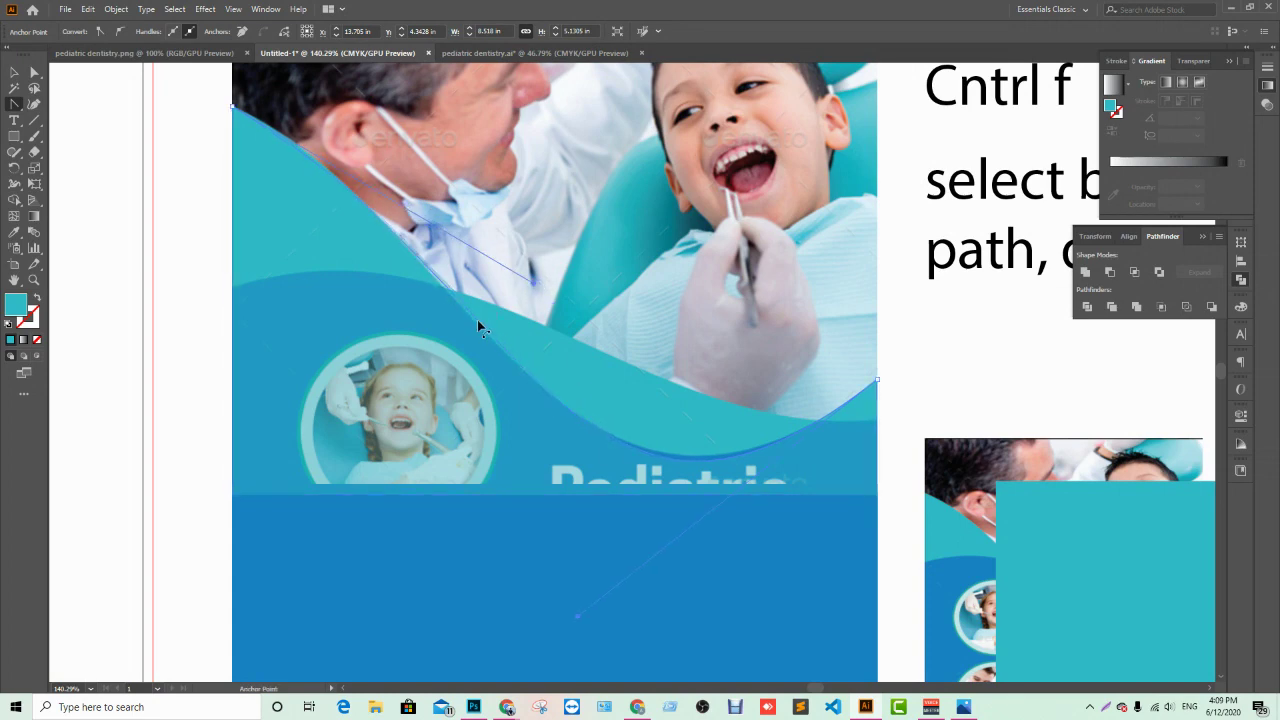
left_click(477, 320)
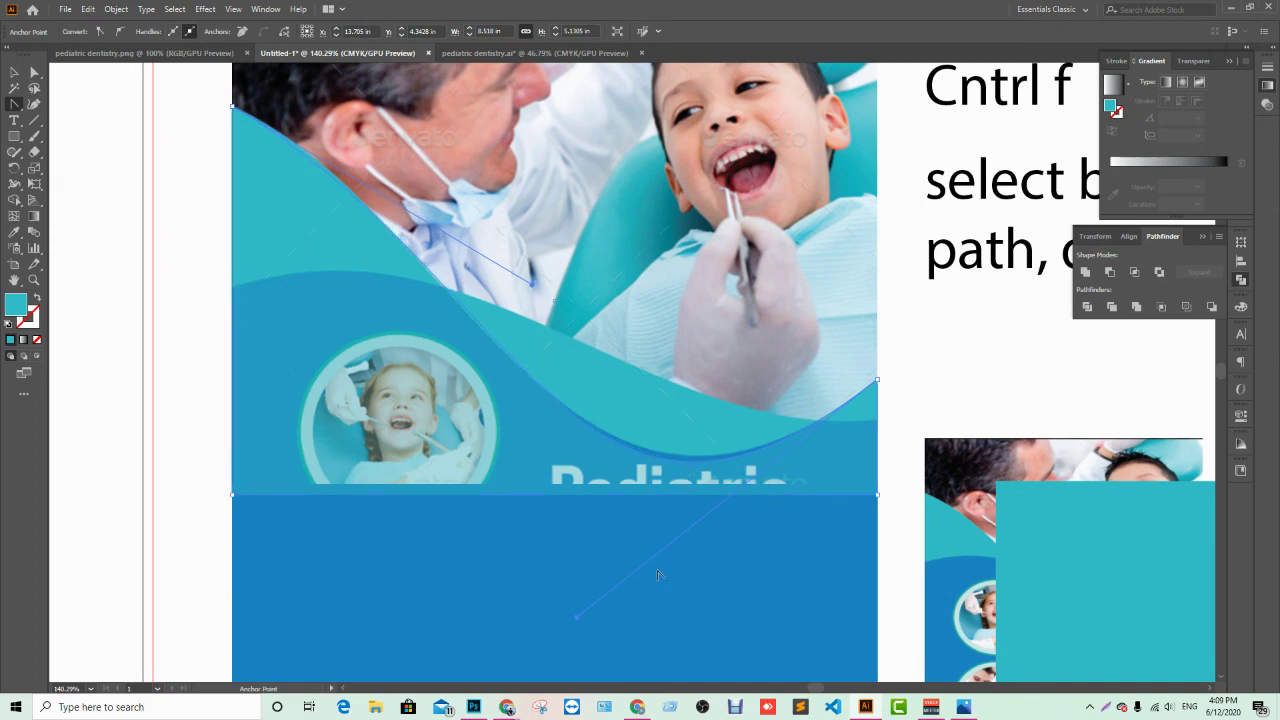
Step: Adjust the lower curve handle near the trough to smooth the wave's bottom
left_click_drag(576, 616, 574, 605)
left_click_drag(532, 285, 524, 292)
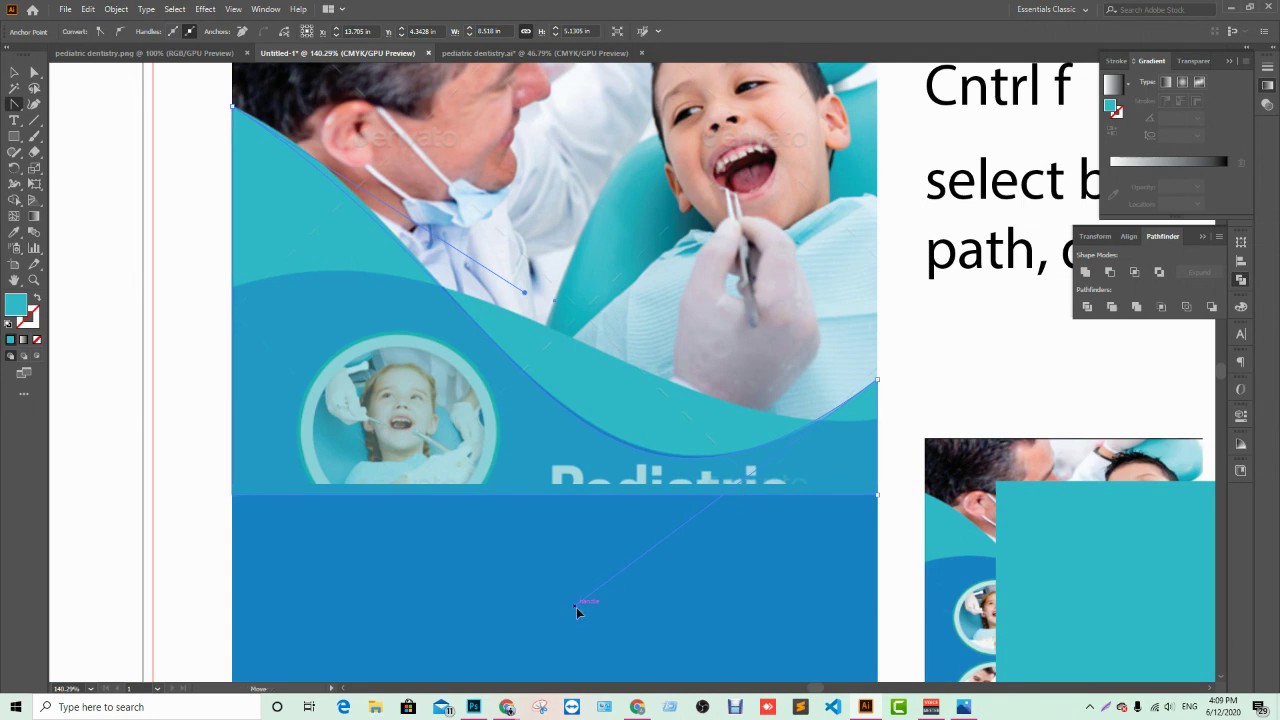
left_click_drag(575, 605, 576, 596)
left_click_drag(577, 597, 597, 601)
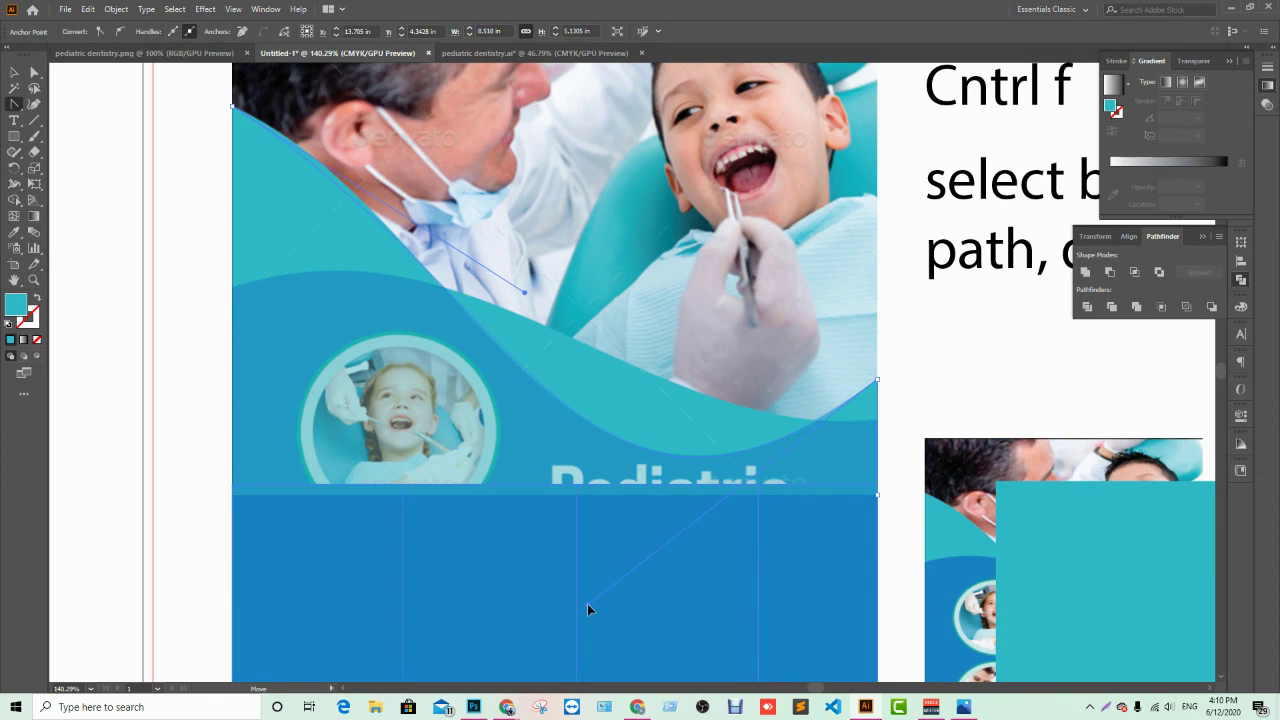
left_click_drag(587, 604, 587, 604)
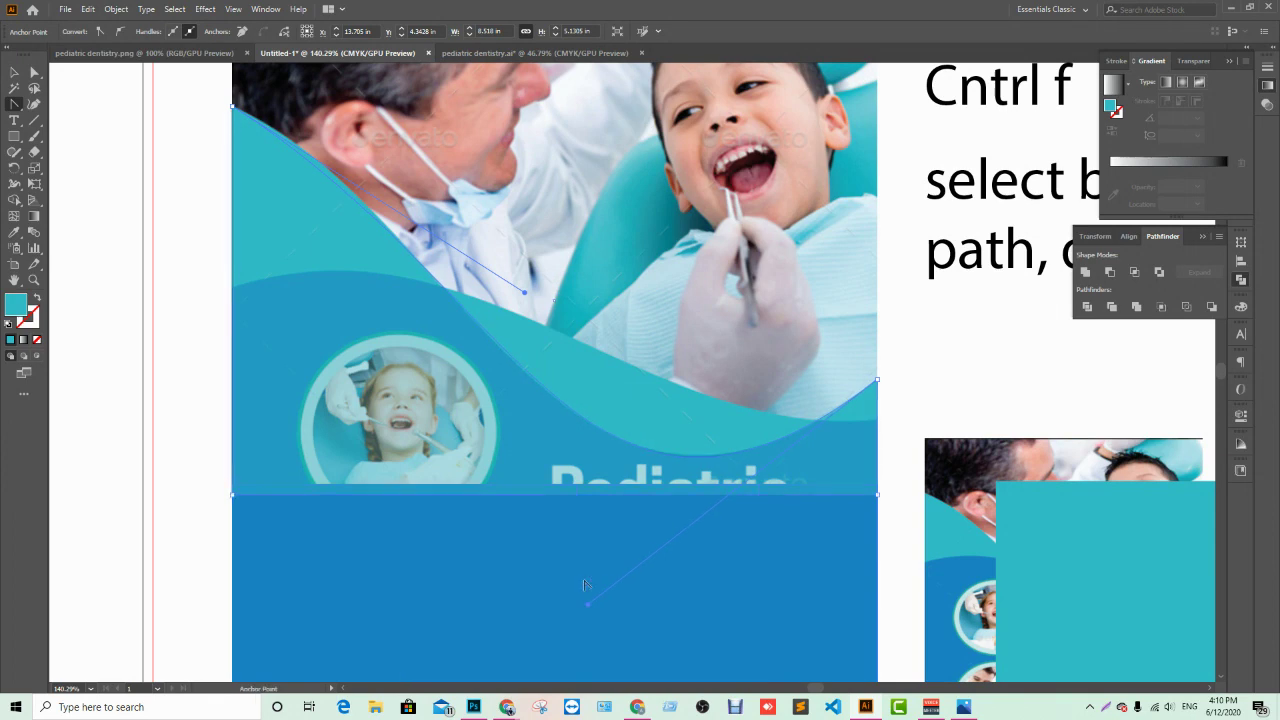
Step: Reshape the upper curve again and swing the handles into a smooth S-curve
left_click(326, 180)
left_click(336, 182)
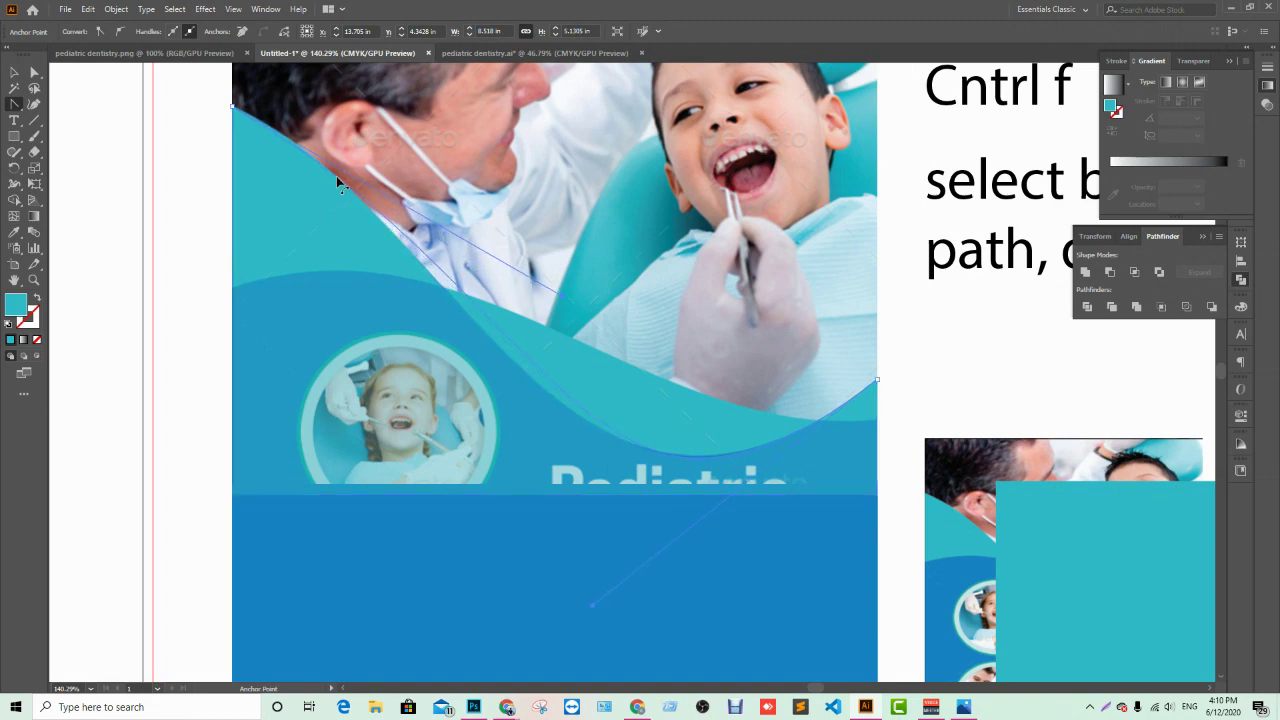
mouse_move(337, 182)
left_mouse_down()
mouse_move(466, 302)
mouse_move(451, 295)
left_mouse_up()
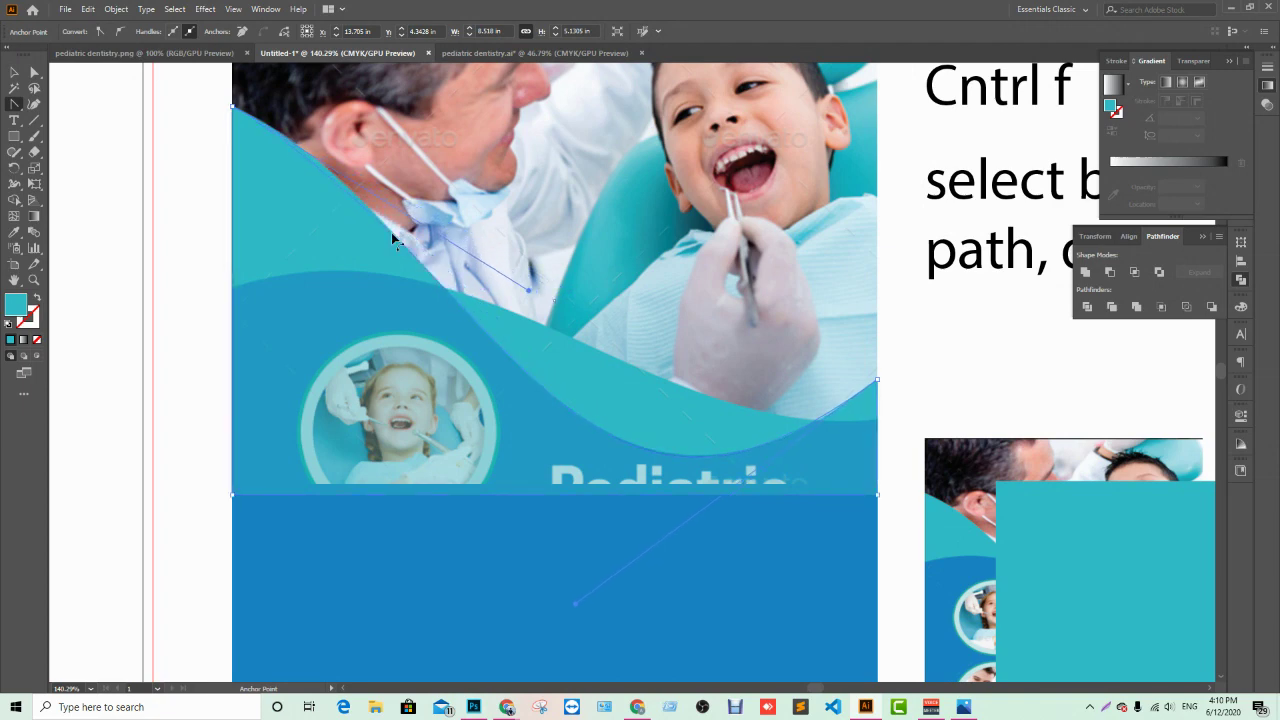
key("ctrl+shift+a")
mouse_move(330, 180)
left_mouse_down()
mouse_move(478, 320)
mouse_move(466, 320)
left_mouse_up()
left_click_drag(304, 163, 309, 158)
mouse_move(544, 380)
left_mouse_down()
mouse_move(530, 379)
mouse_move(537, 389)
left_mouse_up()
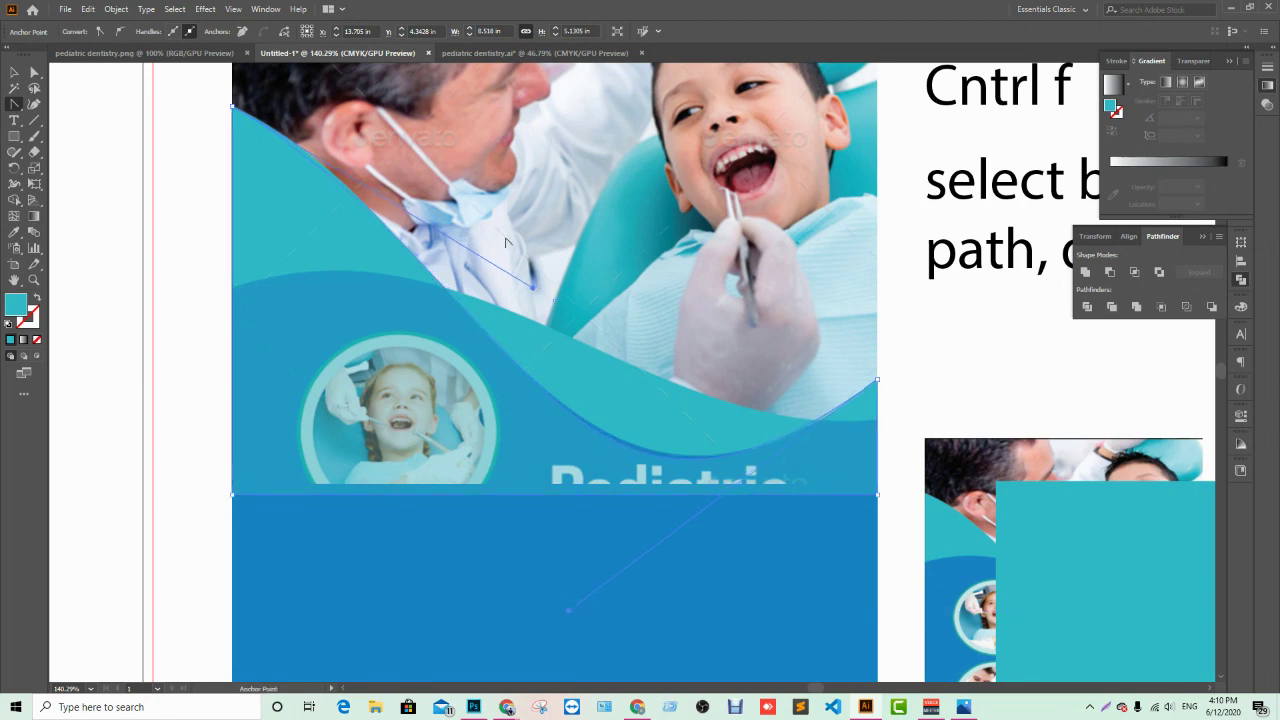
Step: Adjust the teal wave's anchor and direction handles so its trough sweeps smoothly to the right edge
left_click_drag(315, 163, 322, 170)
left_click(322, 170)
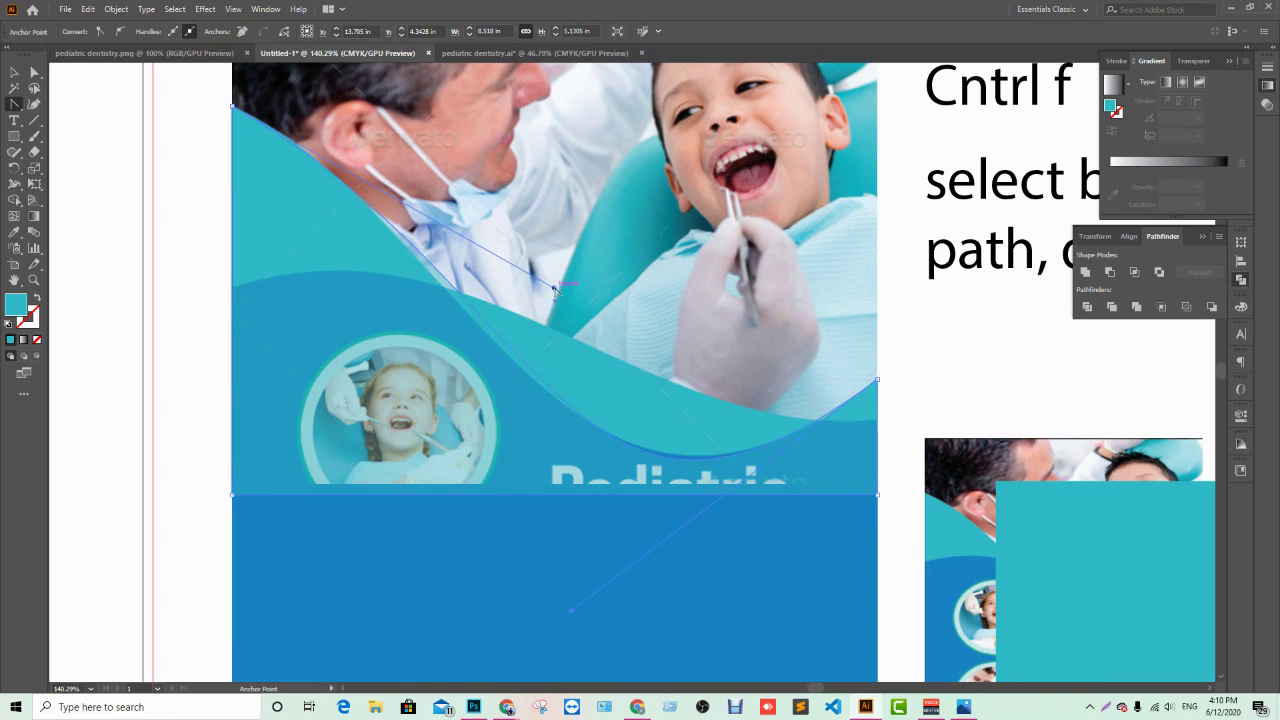
mouse_move(556, 291)
left_mouse_down()
mouse_move(619, 372)
mouse_move(551, 318)
mouse_move(477, 226)
left_mouse_up()
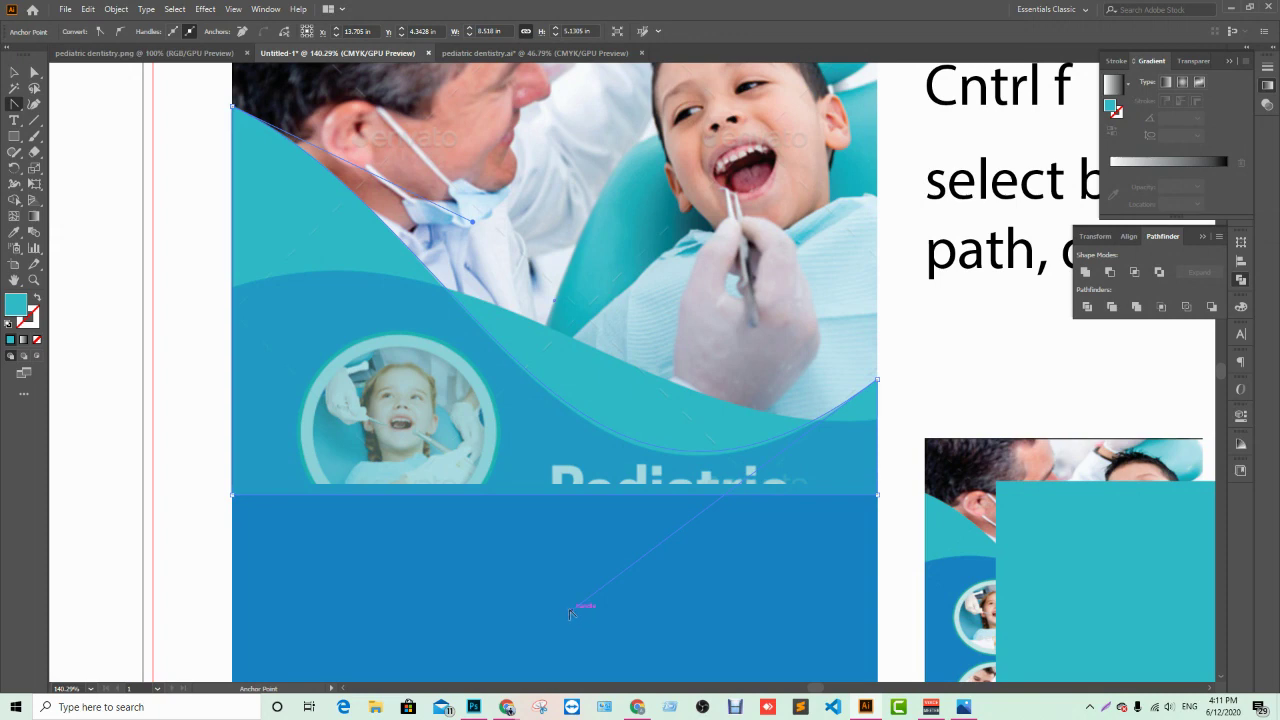
left_click_drag(572, 613, 577, 614)
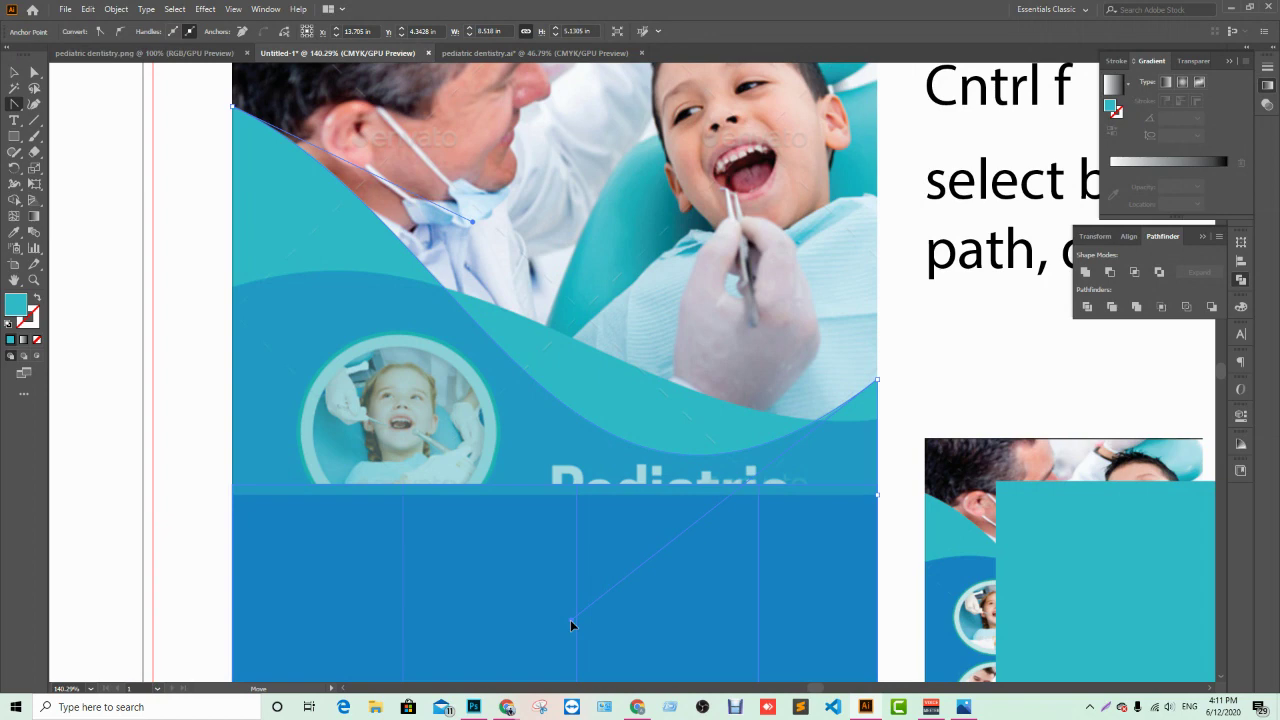
left_click_drag(571, 621, 571, 621)
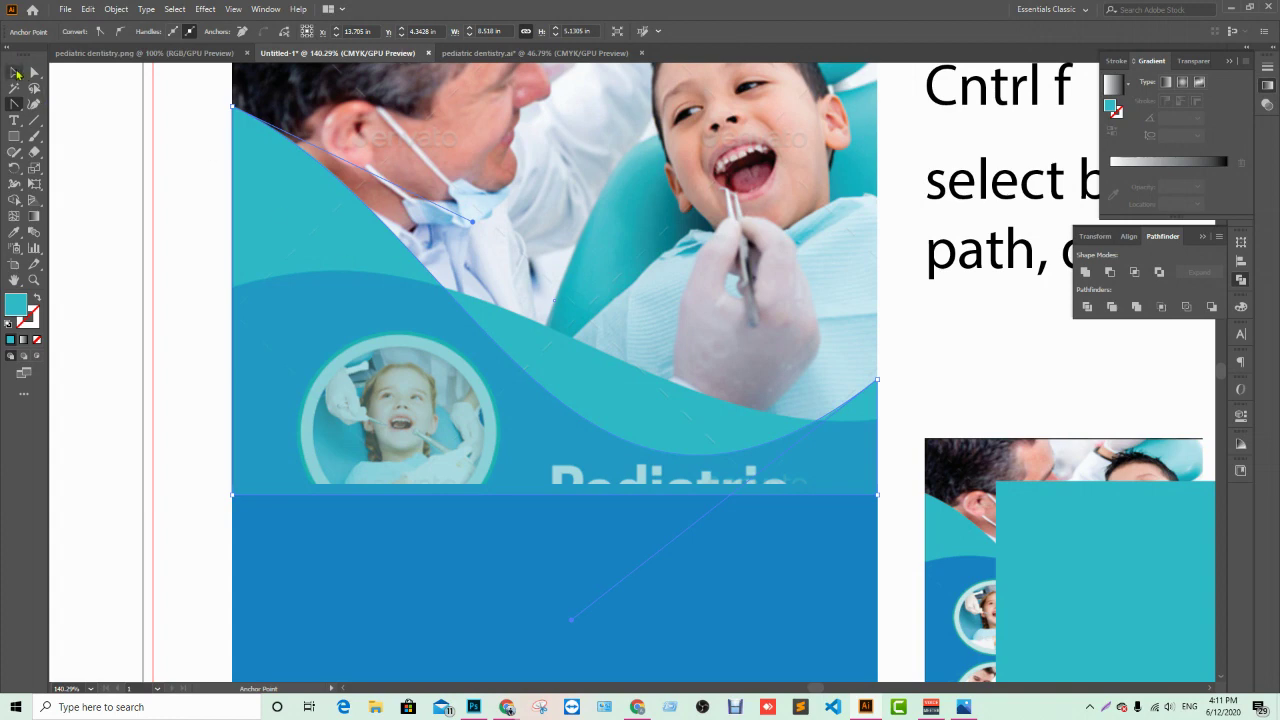
Step: Select the whole teal wave and lower its opacity from 46% to 32%
left_click(16, 75)
left_click(429, 443)
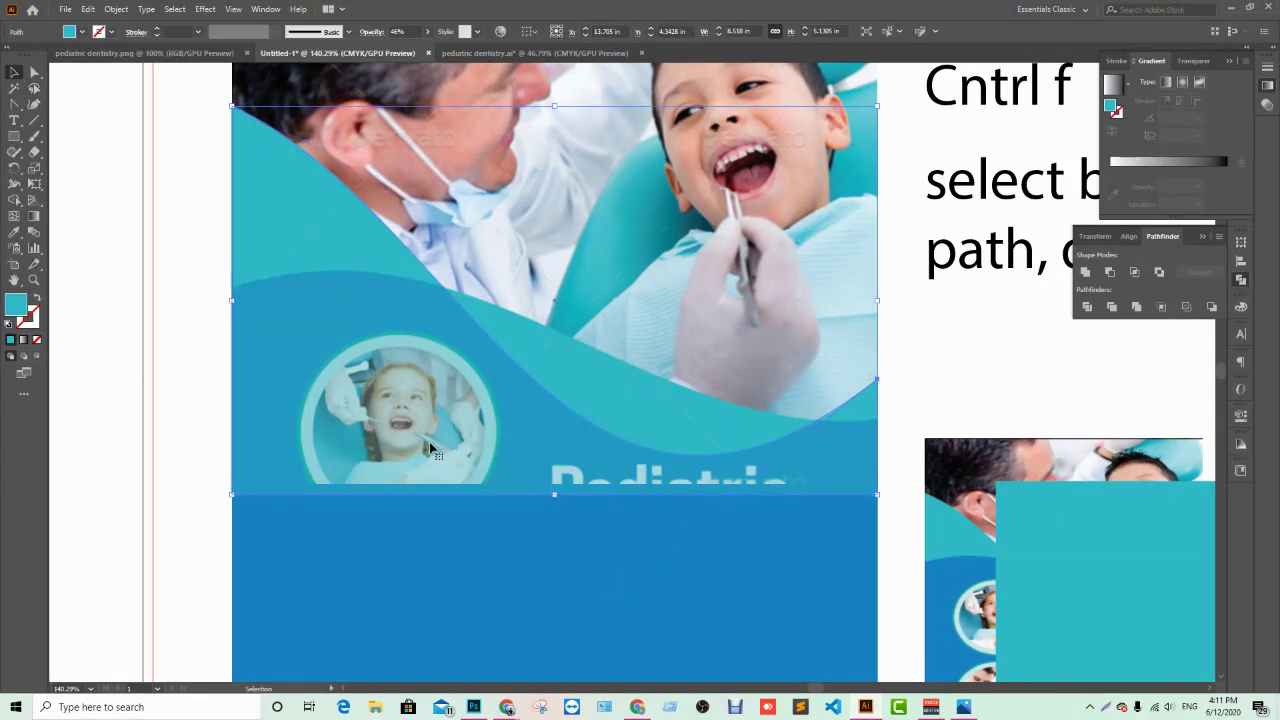
left_click(427, 31)
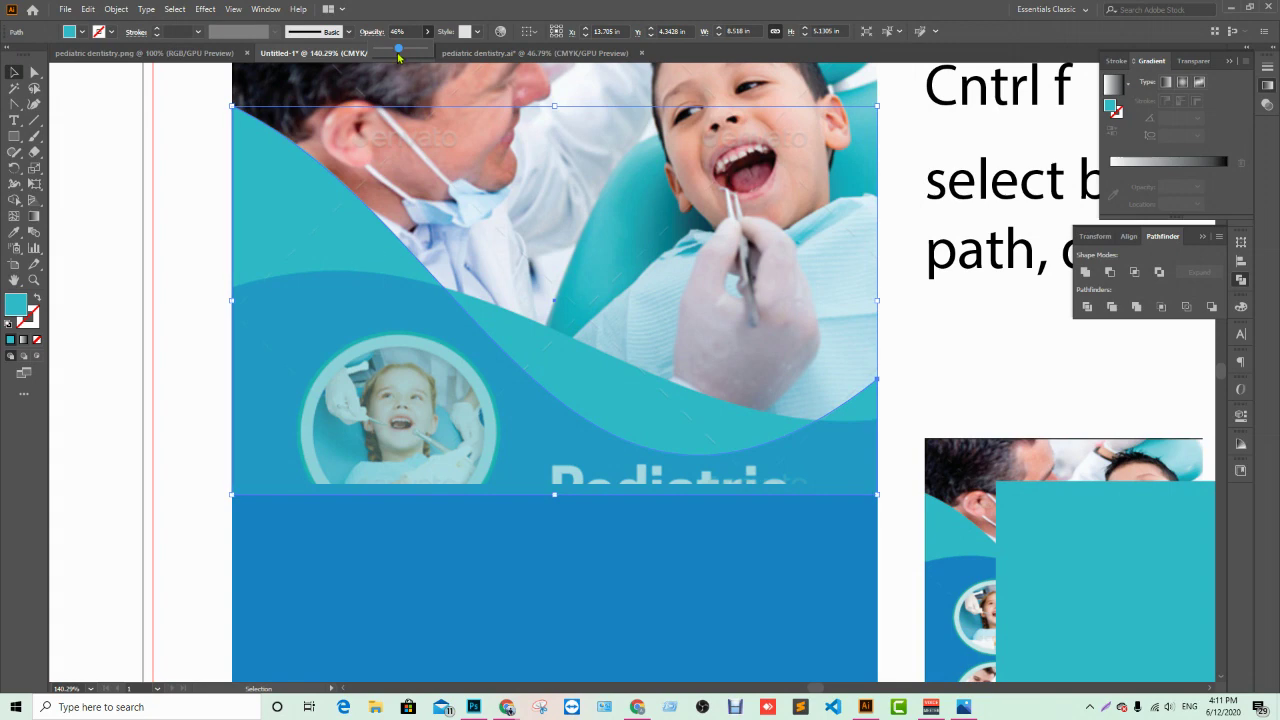
mouse_move(398, 50)
left_mouse_down()
mouse_move(437, 62)
mouse_move(392, 48)
left_mouse_up()
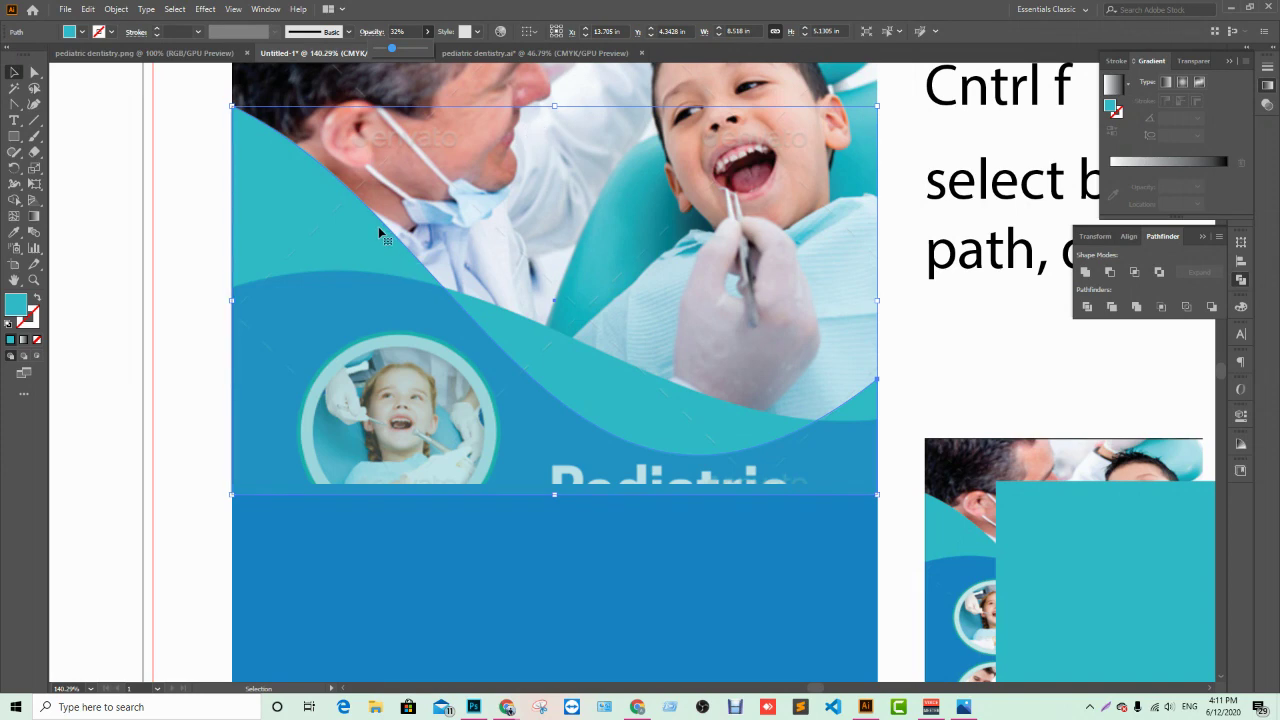
mouse_move(548, 430)
left_mouse_down()
mouse_move(572, 126)
mouse_move(717, 187)
mouse_move(770, 187)
left_mouse_up()
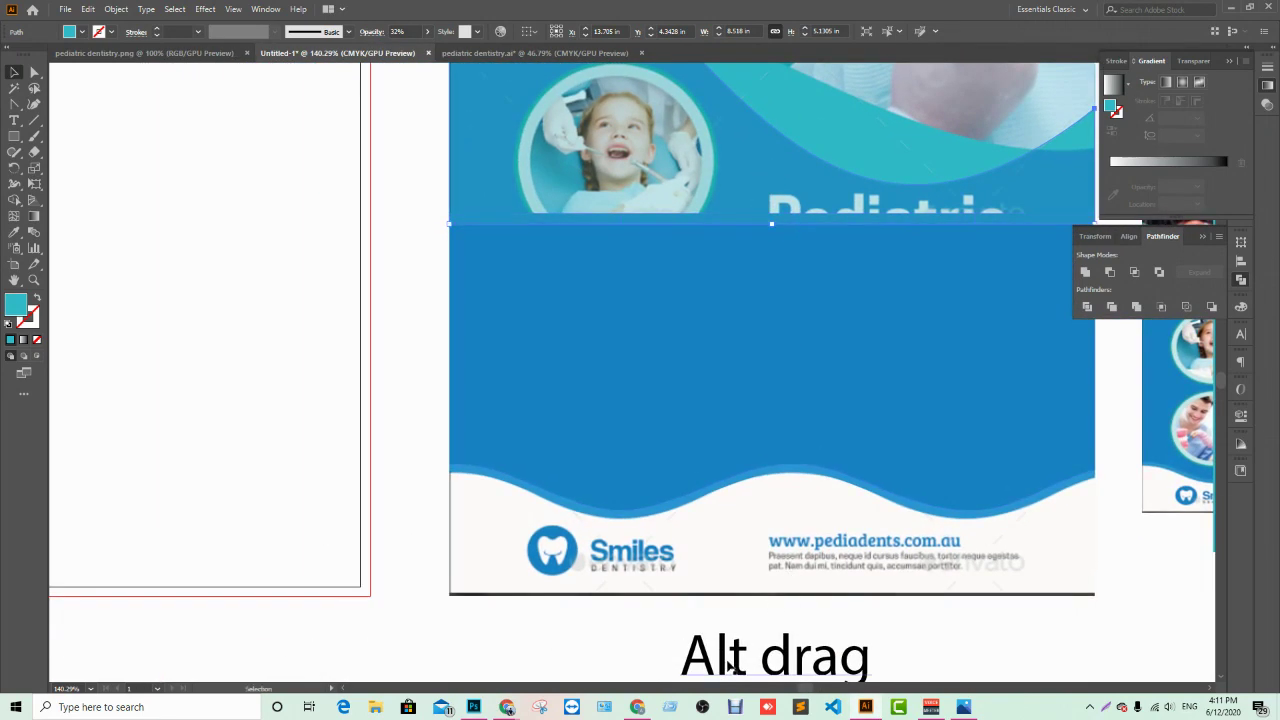
Step: Move the Alt drag note off the flyer to sit beside the artboard
mouse_move(675, 623)
left_mouse_down()
mouse_move(580, 543)
mouse_move(343, 200)
left_mouse_up()
mouse_move(419, 192)
left_mouse_down()
mouse_move(447, 372)
mouse_move(313, 215)
left_mouse_up()
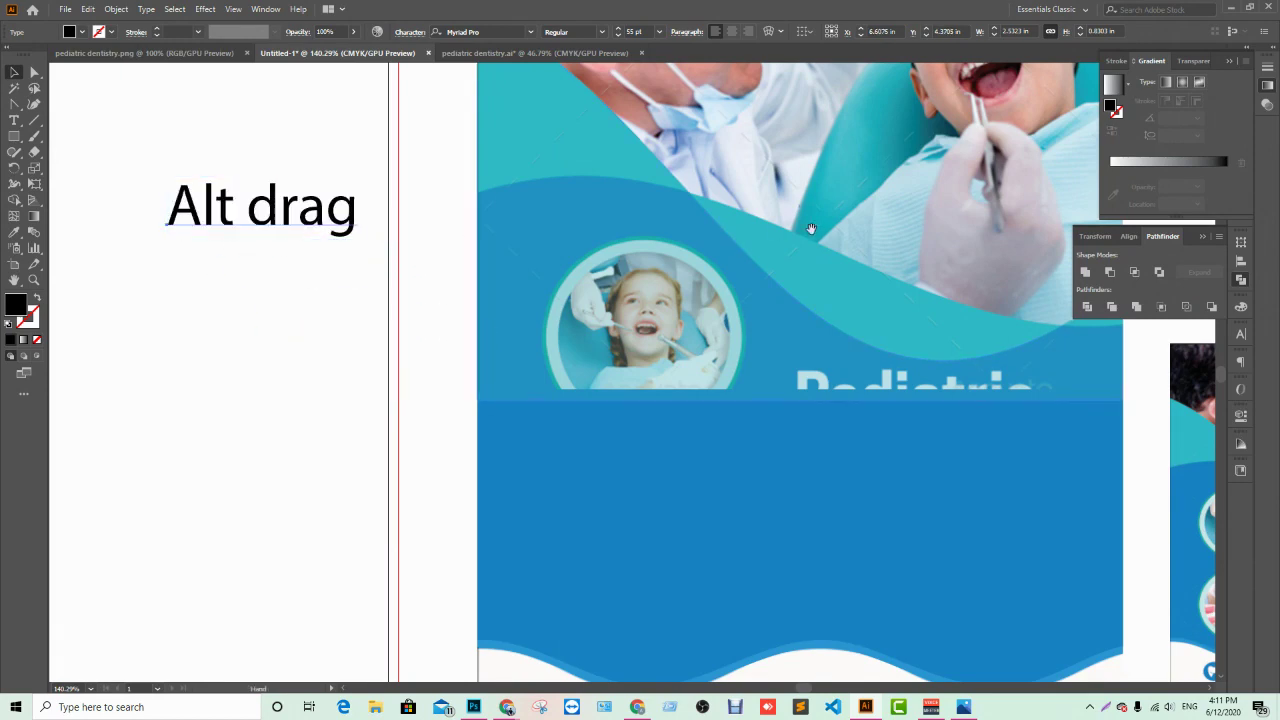
left_click_drag(808, 226, 583, 307)
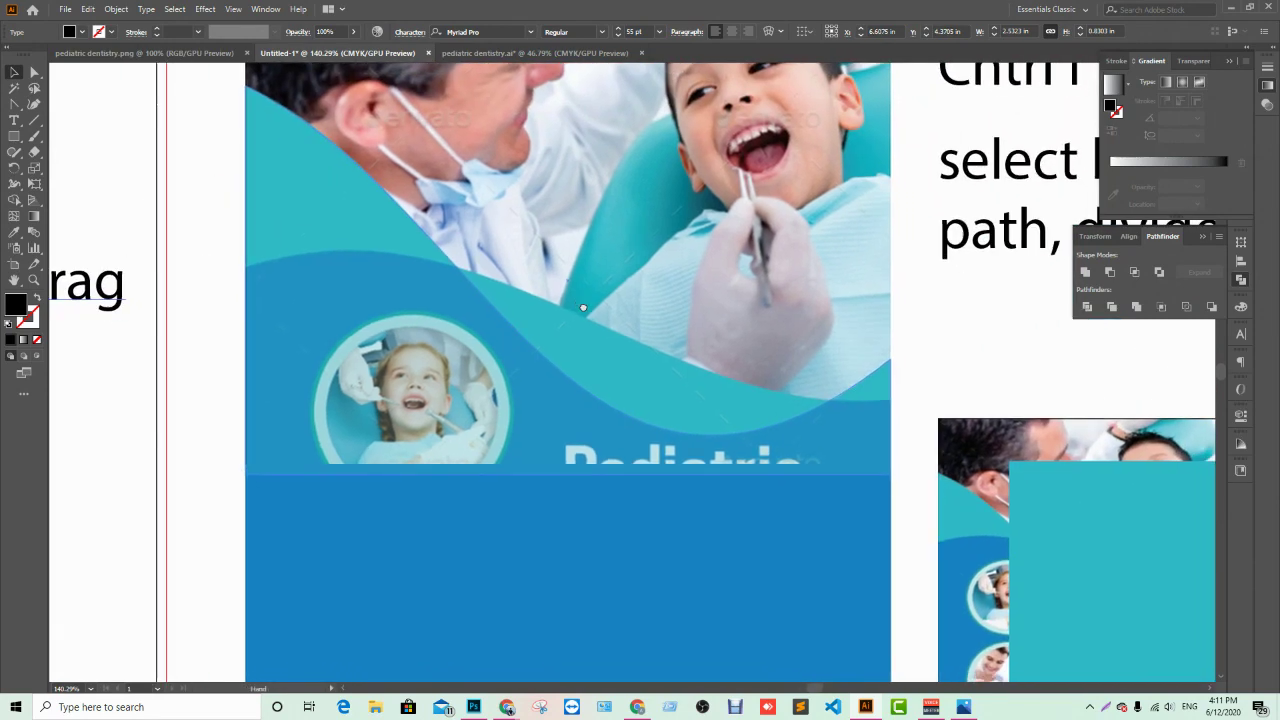
left_click(625, 387)
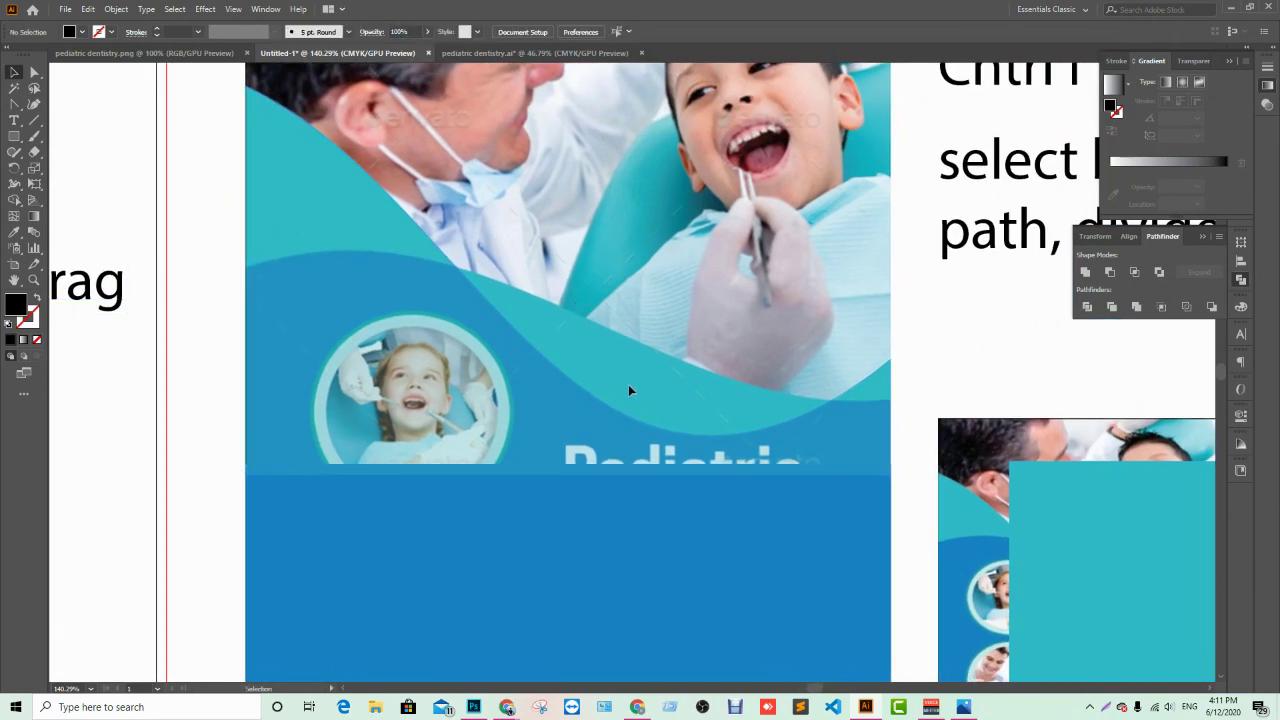
Step: Alt-drag a copy of the translucent teal wave down over the blue band and nudge it into place
left_click(323, 244)
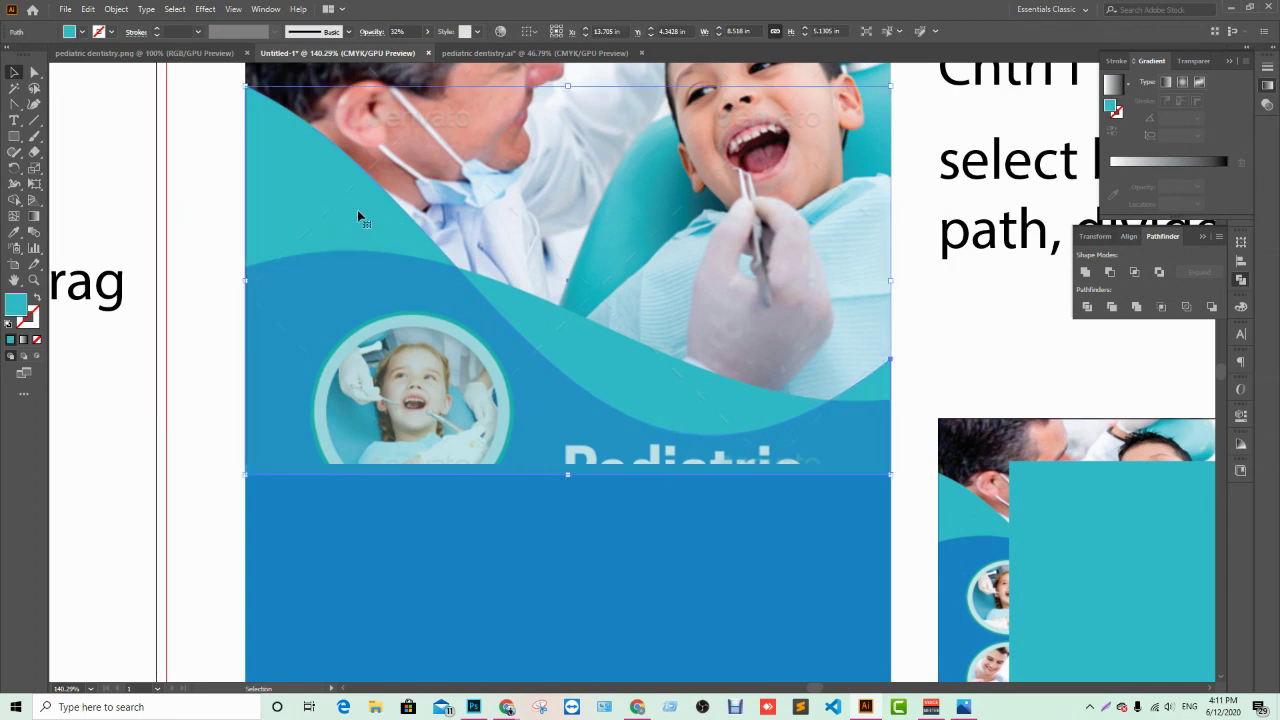
left_click_drag(514, 349, 520, 398)
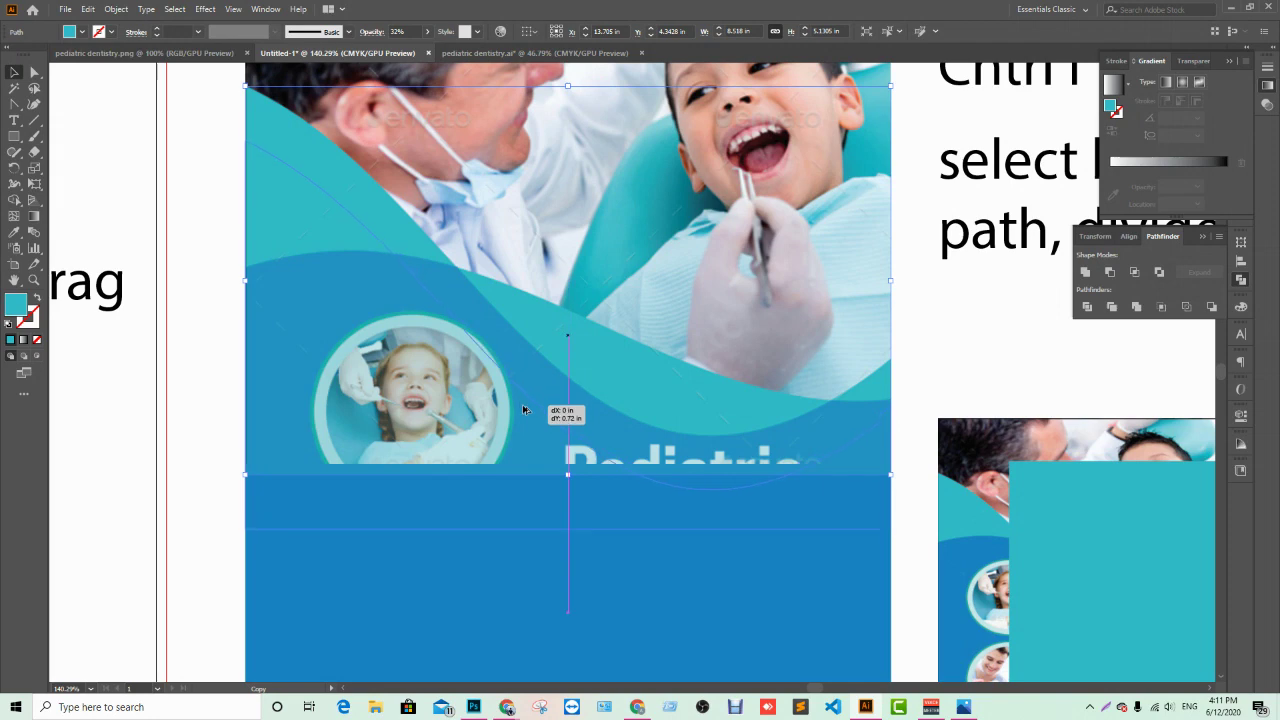
left_click_drag(520, 398, 521, 405)
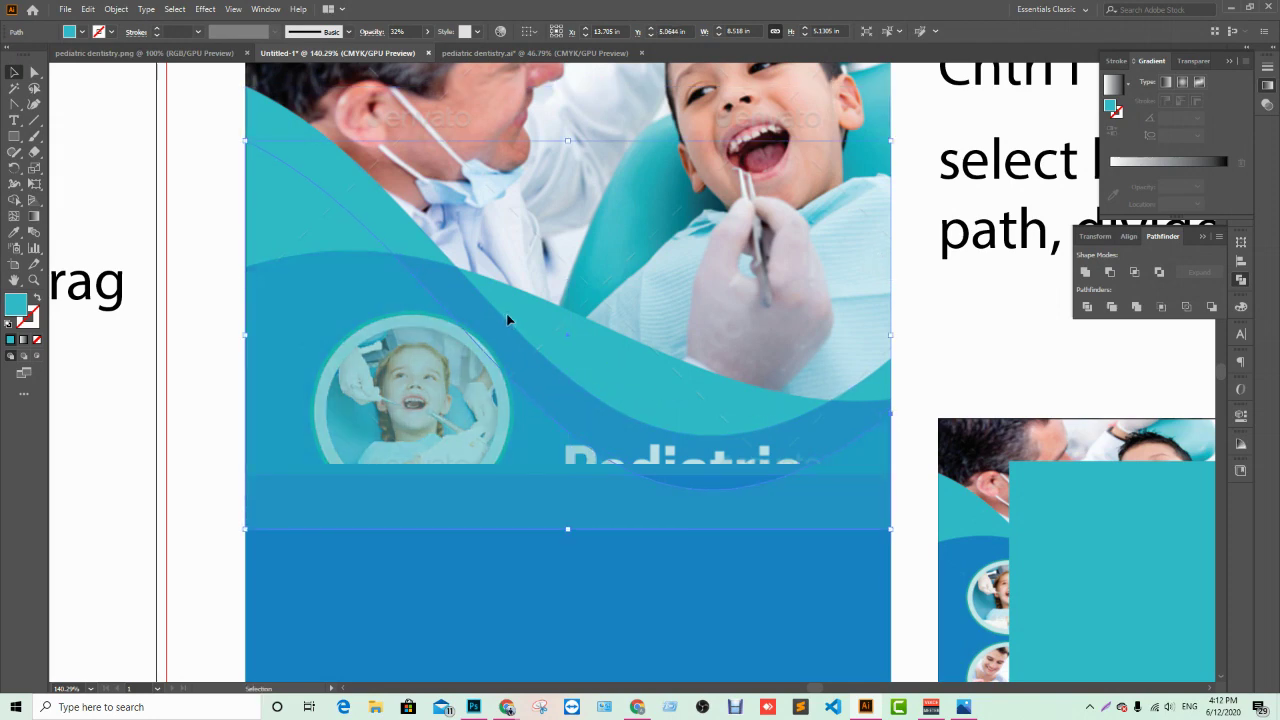
mouse_move(392, 279)
left_mouse_down()
mouse_move(403, 319)
mouse_move(394, 406)
left_mouse_up()
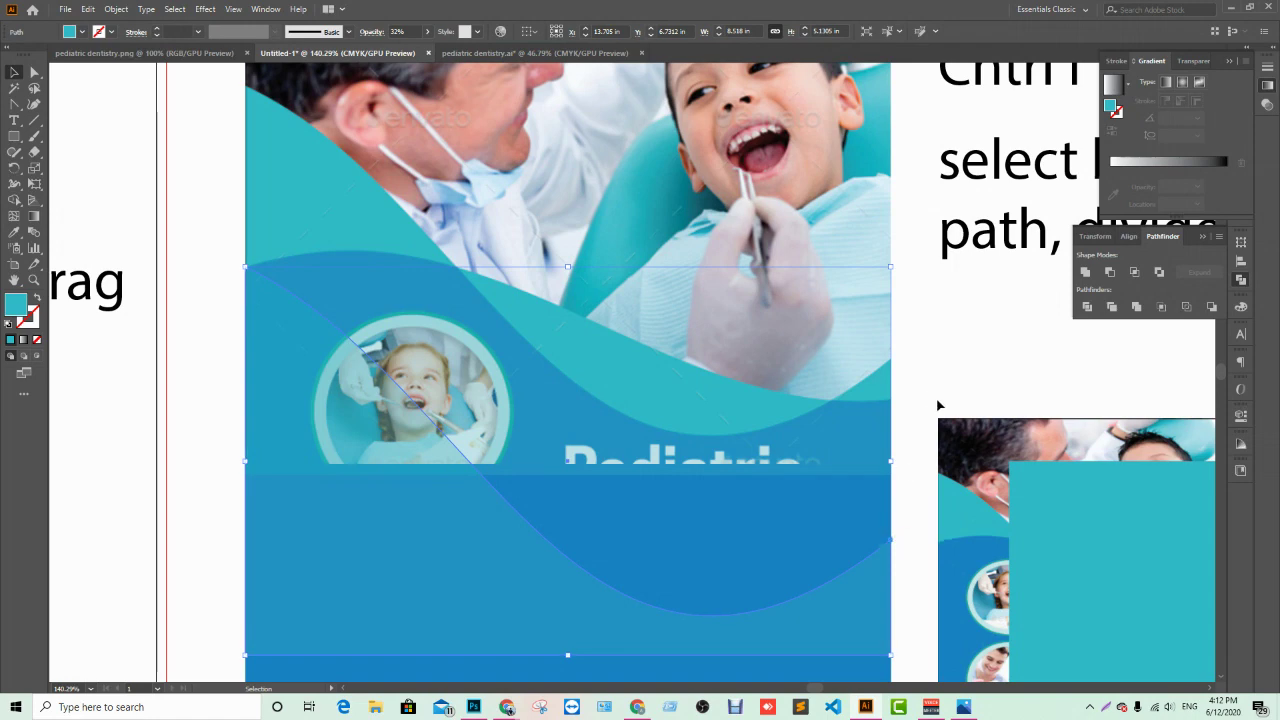
key("Up")
key("Up")
key("Up")
key("Up")
key("Up")
key("Up")
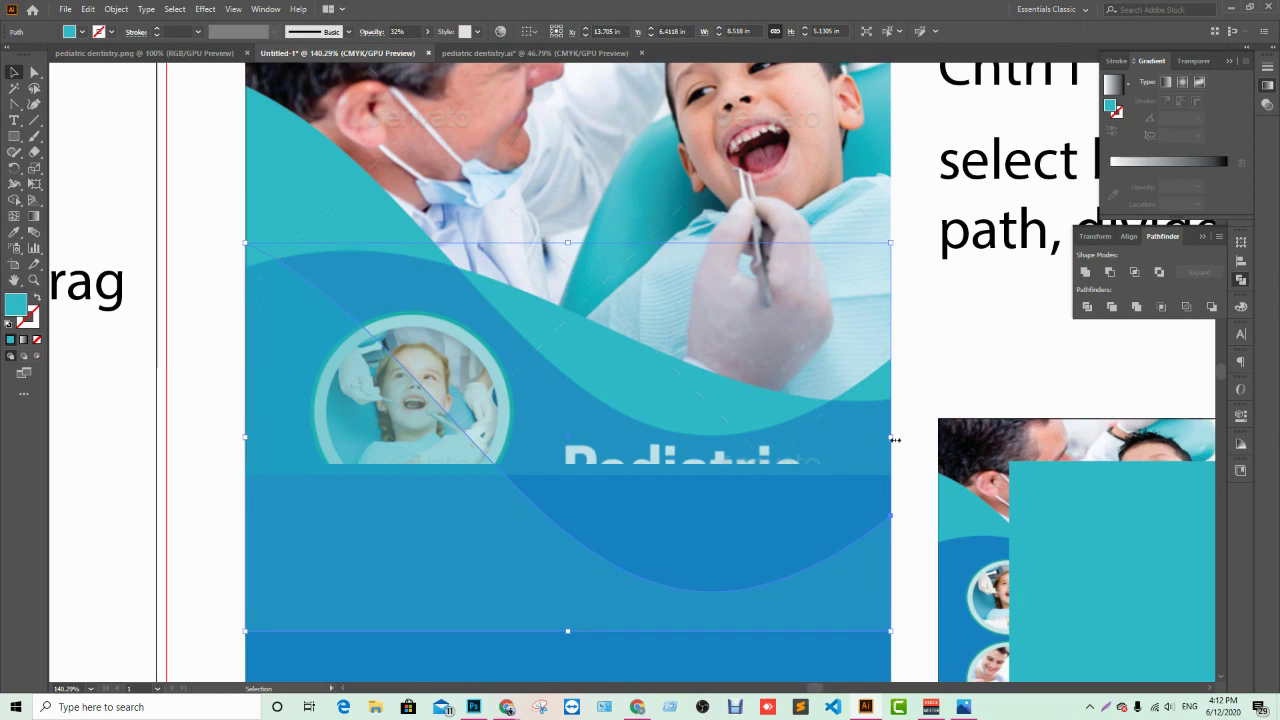
key("Down")
key("Down")
key("Down")
key("Down")
key("Down")
key("Down")
key("Down")
key("Down")
key("Down")
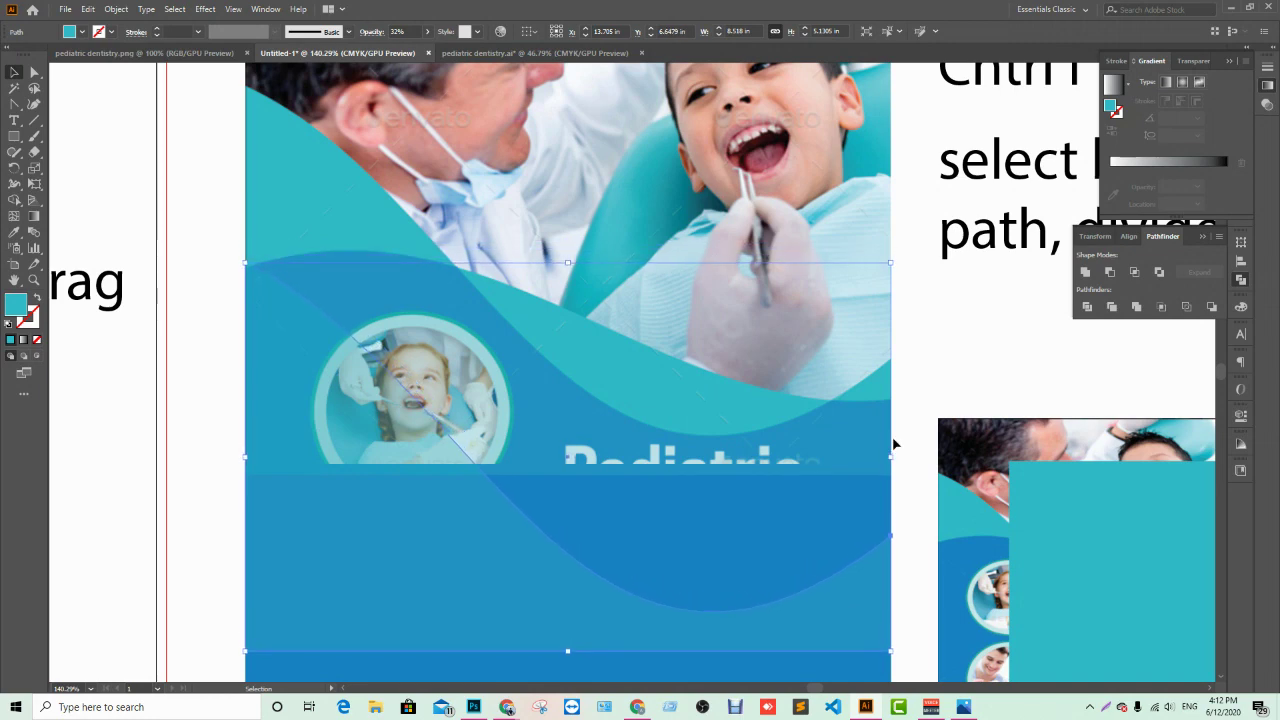
key("Down")
key("Down")
key("Down")
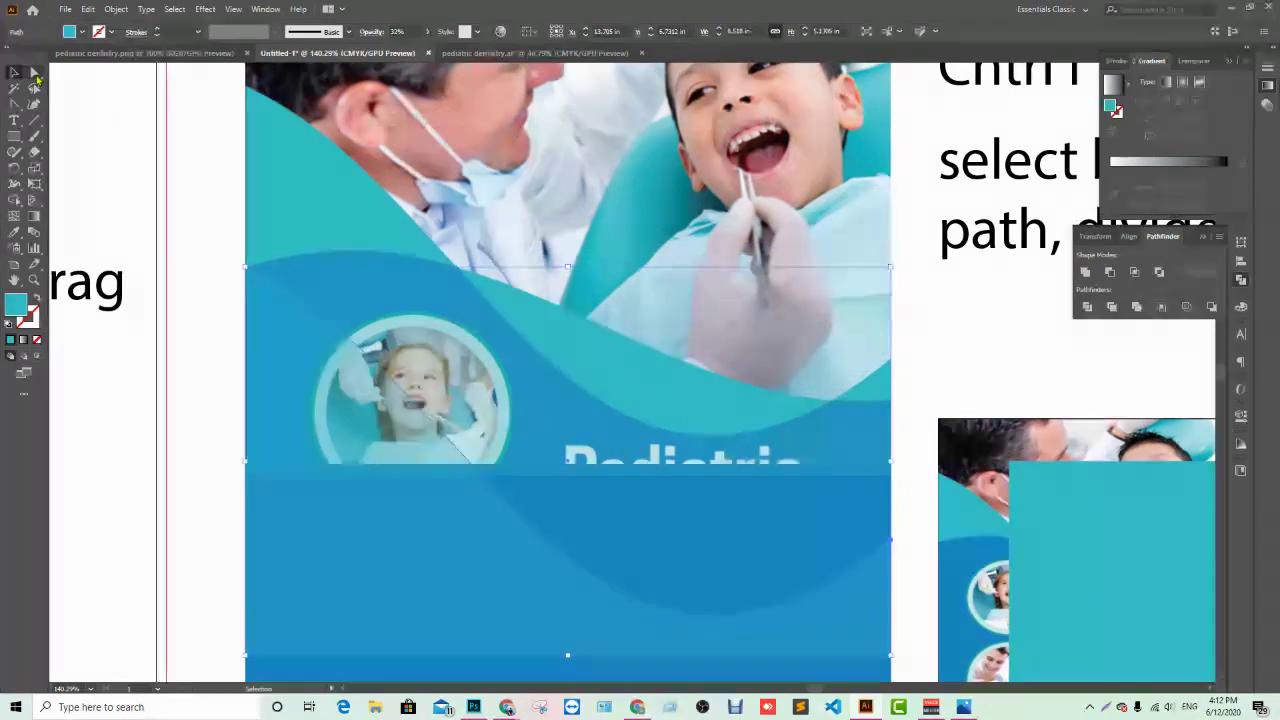
Step: Raise the wave copy's right end point and bend its top edge toward the reference wave
left_click(34, 72)
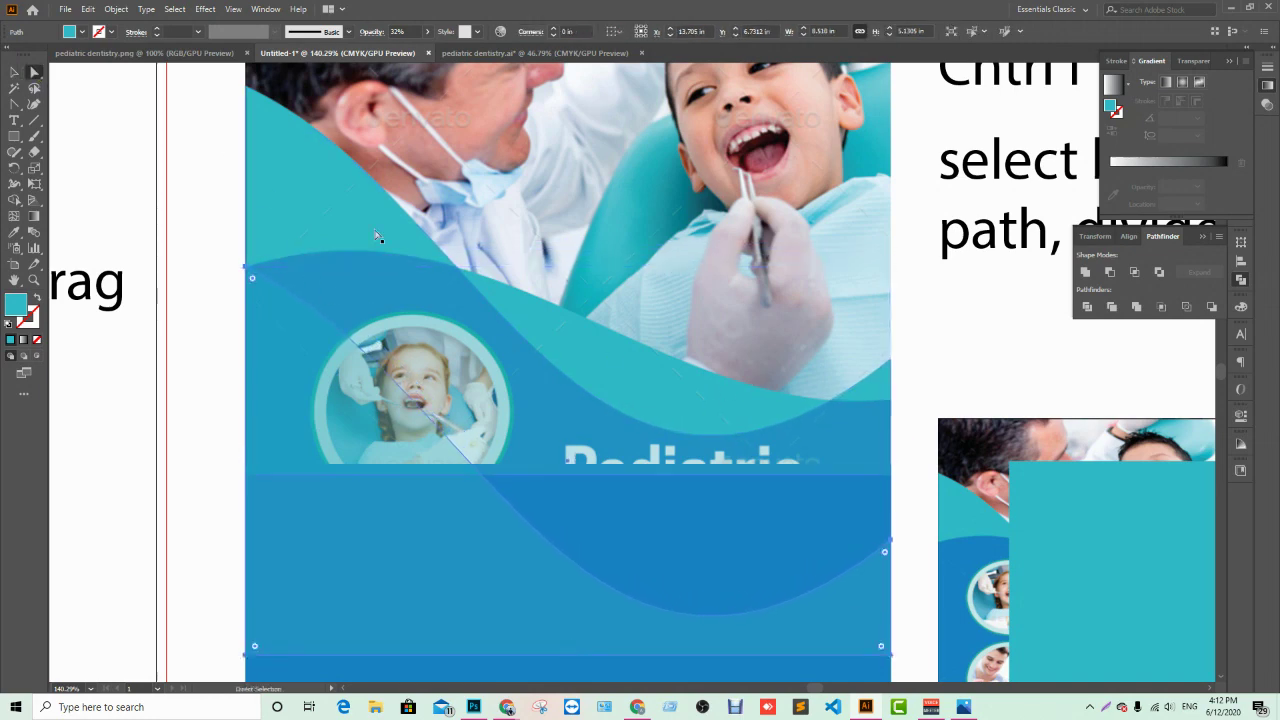
left_click(885, 549)
key("shift+Up")
key("shift+Up")
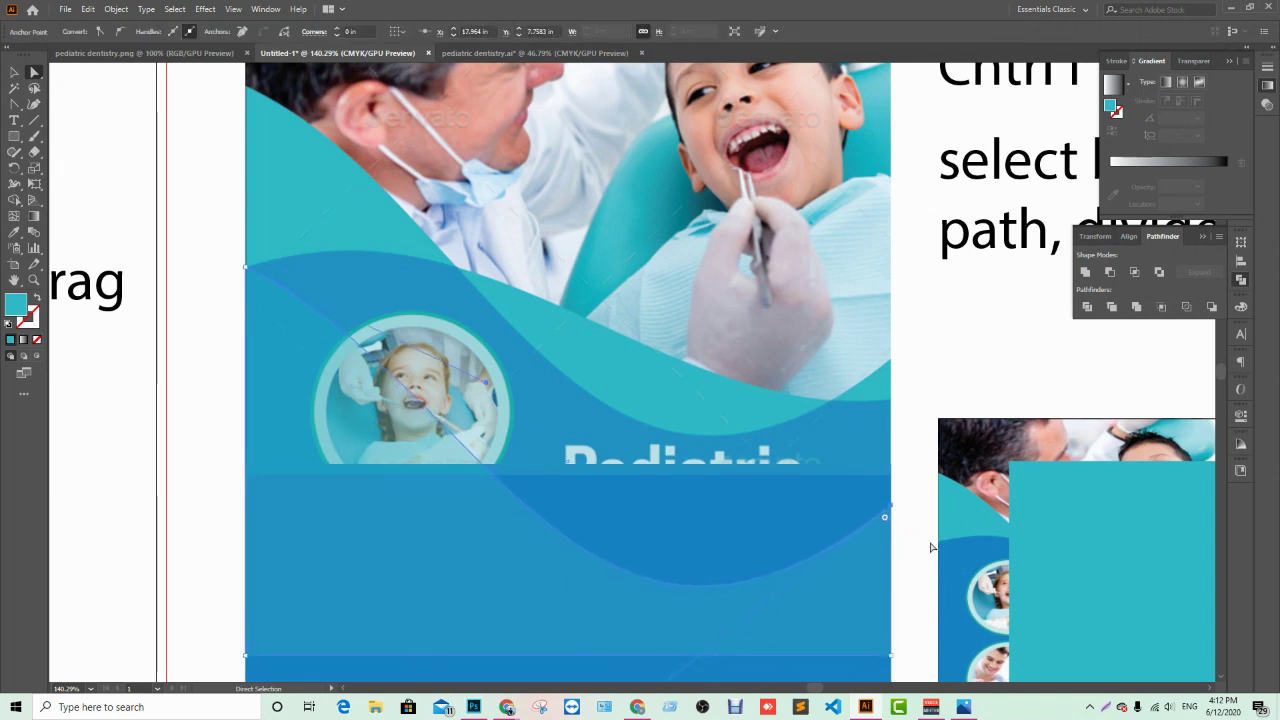
key("shift+Up")
key("shift+Up")
key("shift+Up")
key("shift+Up")
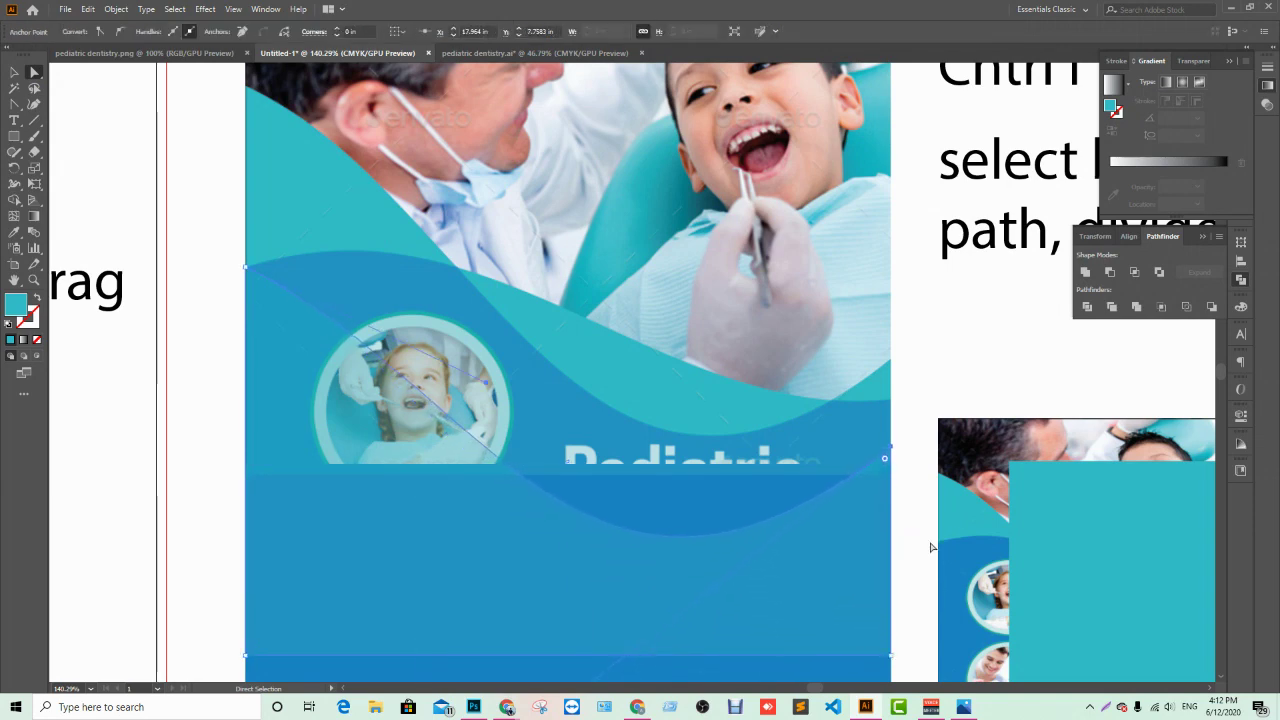
key("shift+Up")
key("shift+Up")
key("shift+Up")
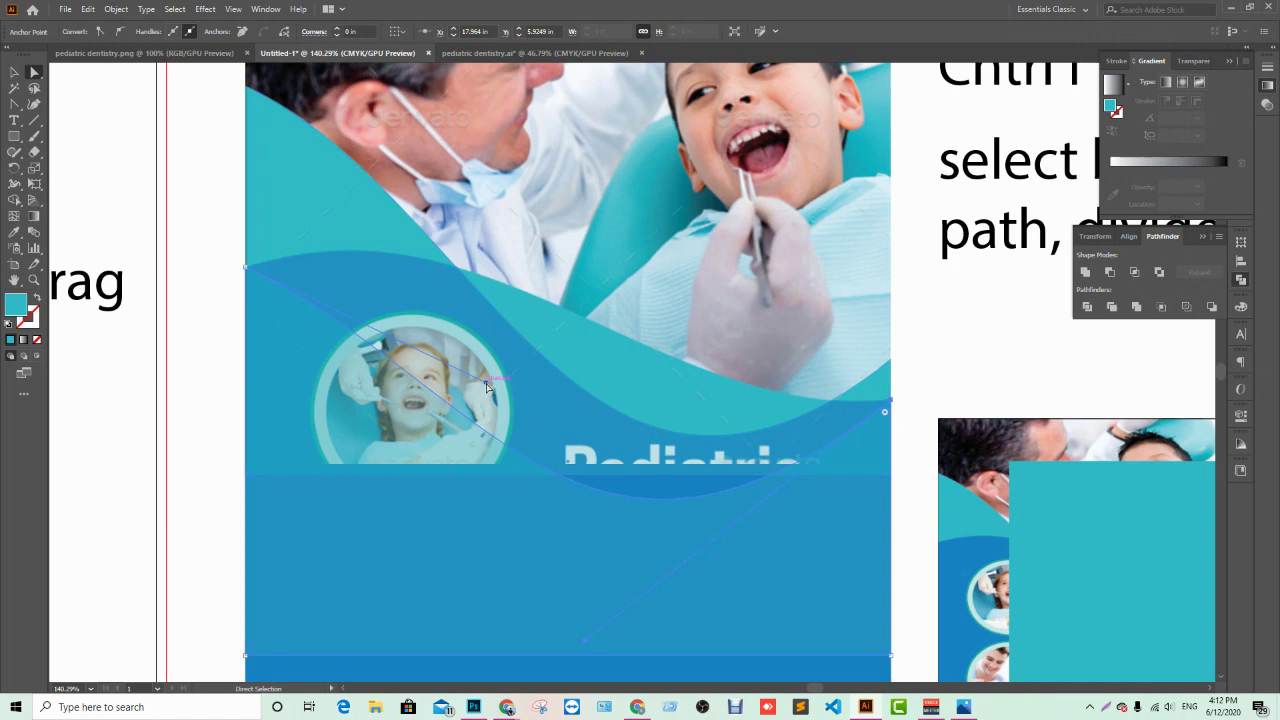
mouse_move(493, 319)
left_mouse_down()
mouse_move(595, 180)
mouse_move(650, 165)
left_mouse_up()
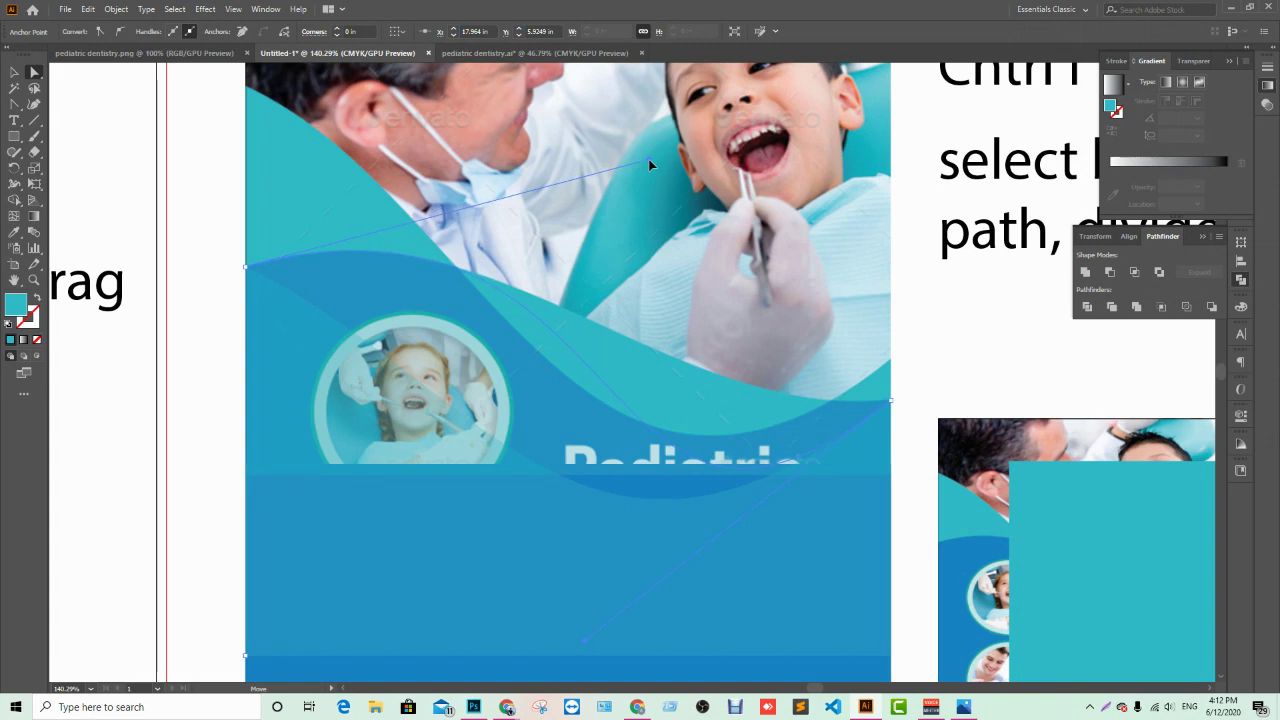
left_click_drag(650, 165, 650, 165)
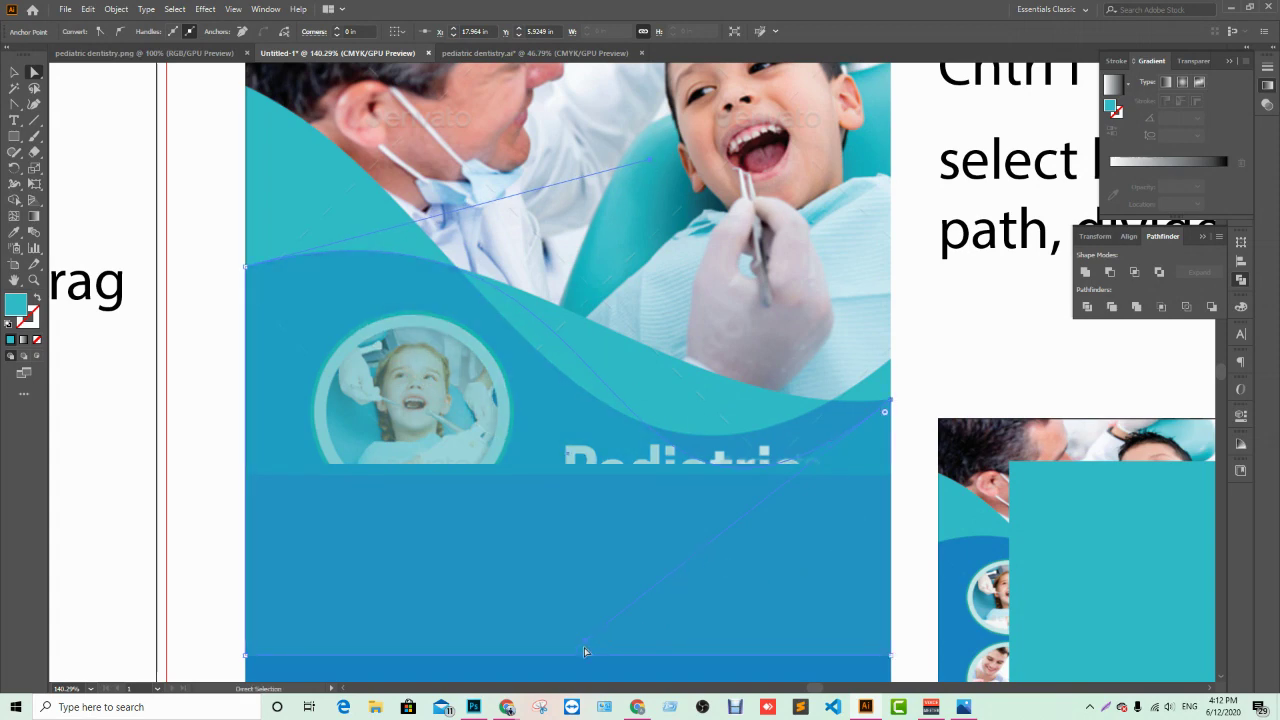
mouse_move(584, 642)
left_mouse_down()
mouse_move(569, 612)
mouse_move(627, 492)
mouse_move(501, 410)
left_mouse_up()
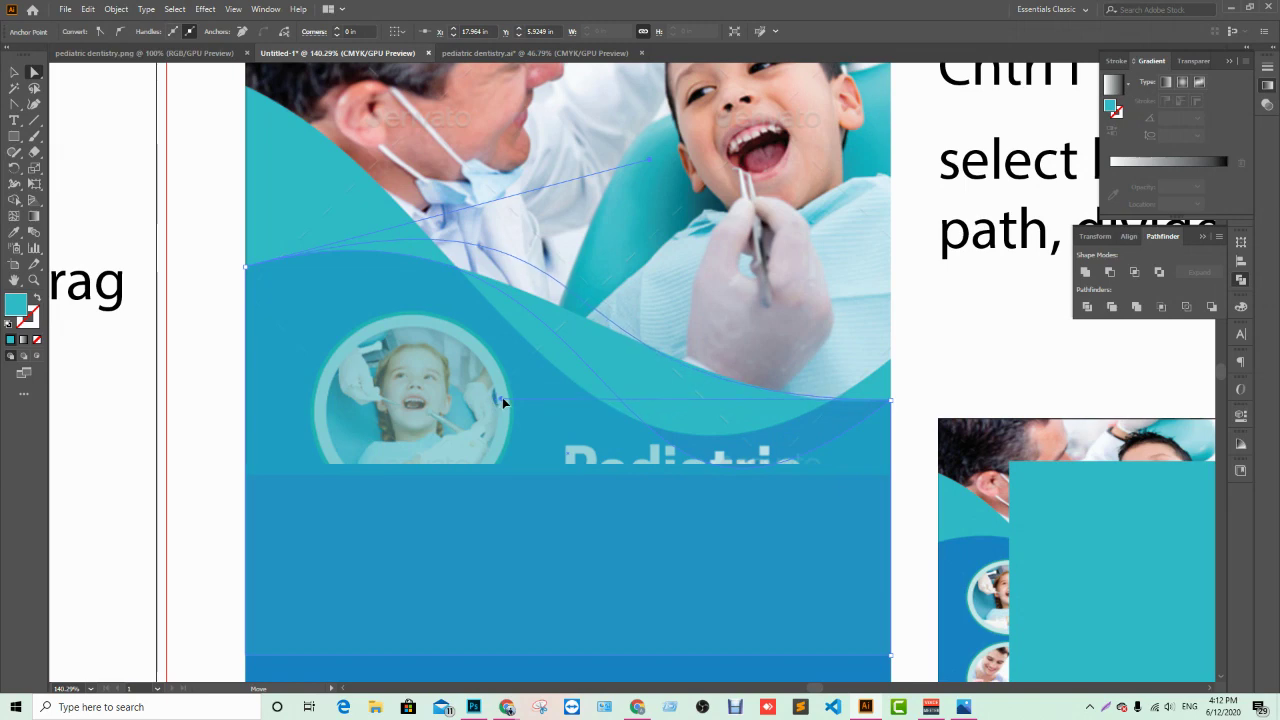
left_click_drag(501, 410, 505, 396)
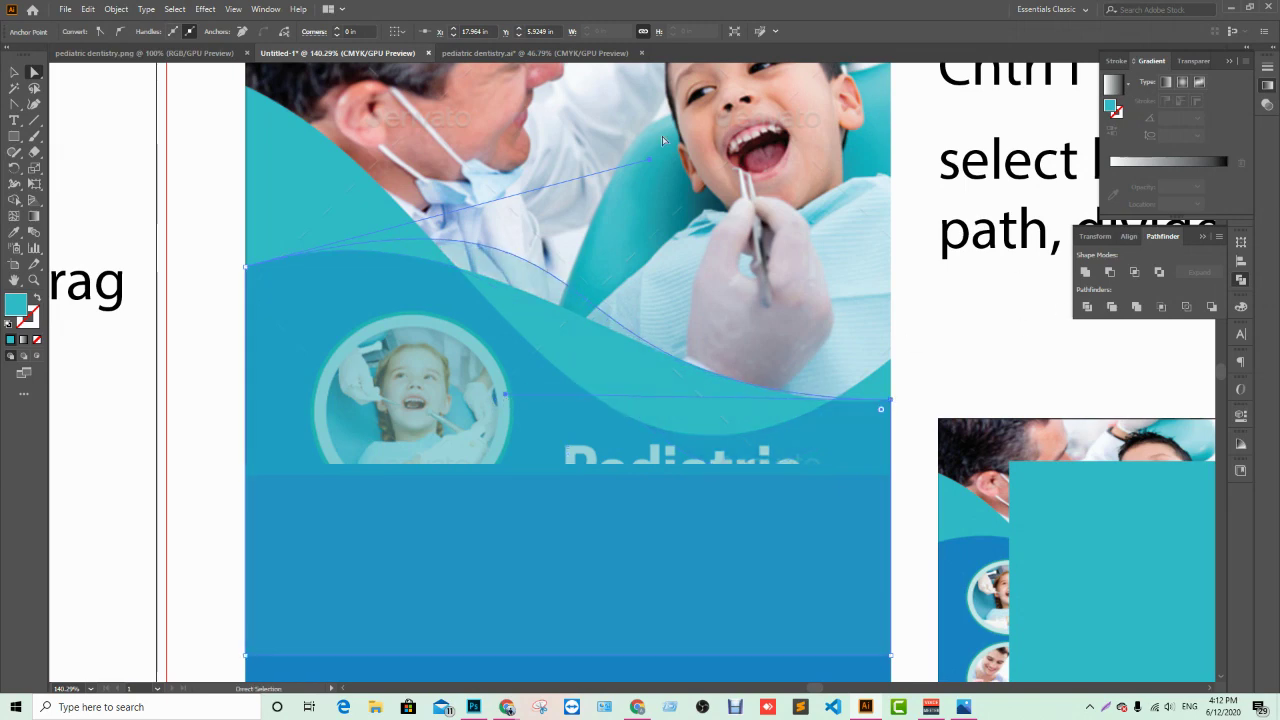
mouse_move(650, 163)
left_mouse_down()
mouse_move(672, 242)
mouse_move(569, 197)
mouse_move(551, 205)
mouse_move(564, 192)
mouse_move(561, 202)
left_mouse_up()
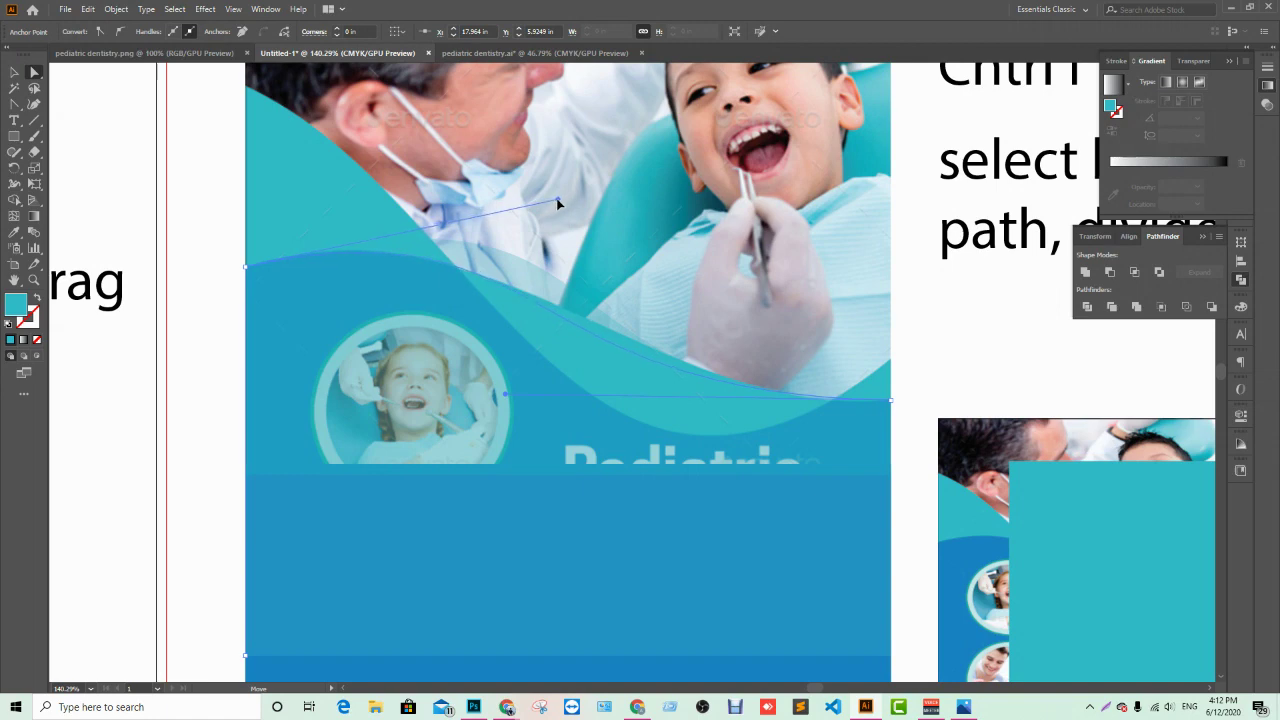
left_click_drag(556, 204, 556, 201)
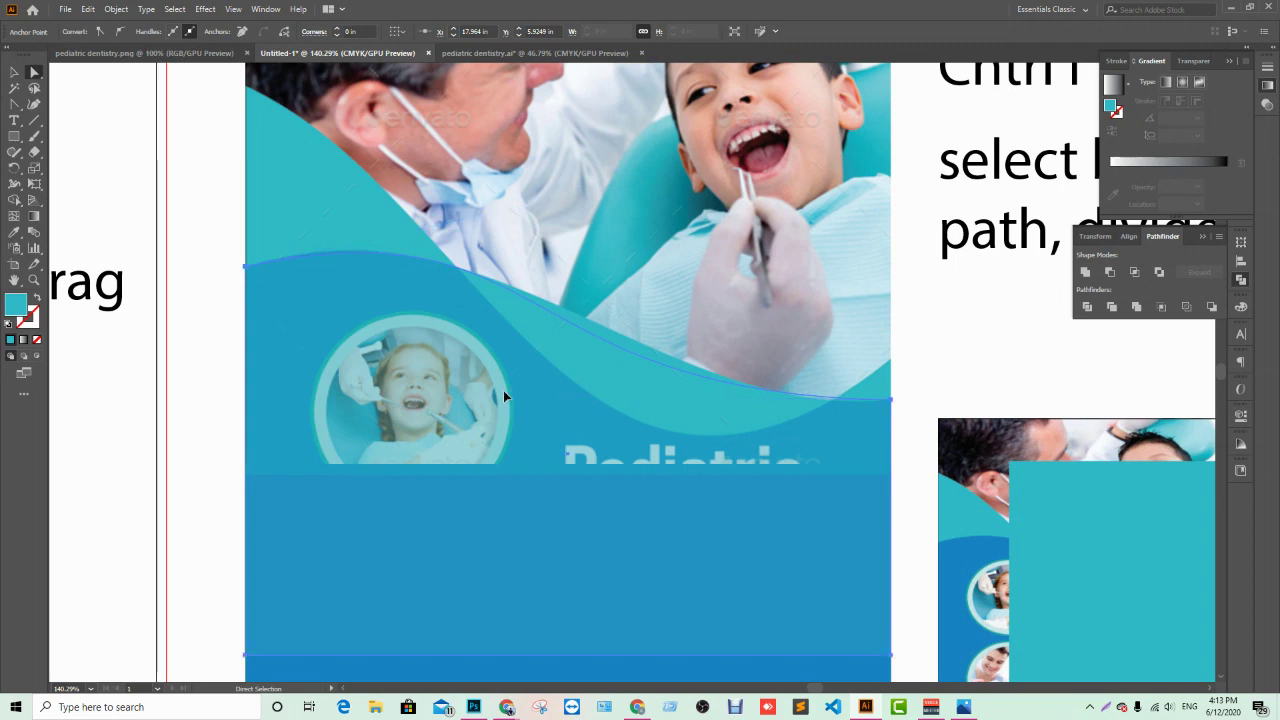
Step: Refine the copy's edge segments and handles into a gentle curve beneath the first wave
mouse_move(503, 392)
left_mouse_down()
mouse_move(536, 404)
mouse_move(519, 393)
left_mouse_up()
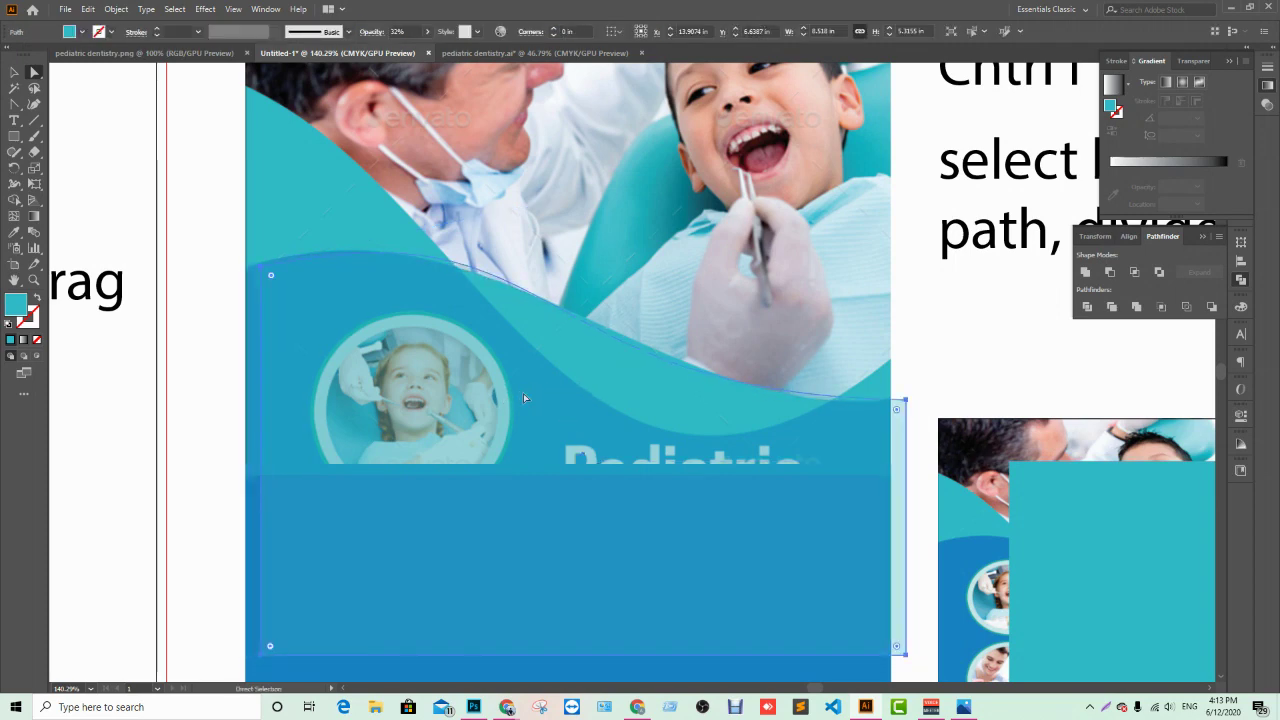
key("ctrl+z")
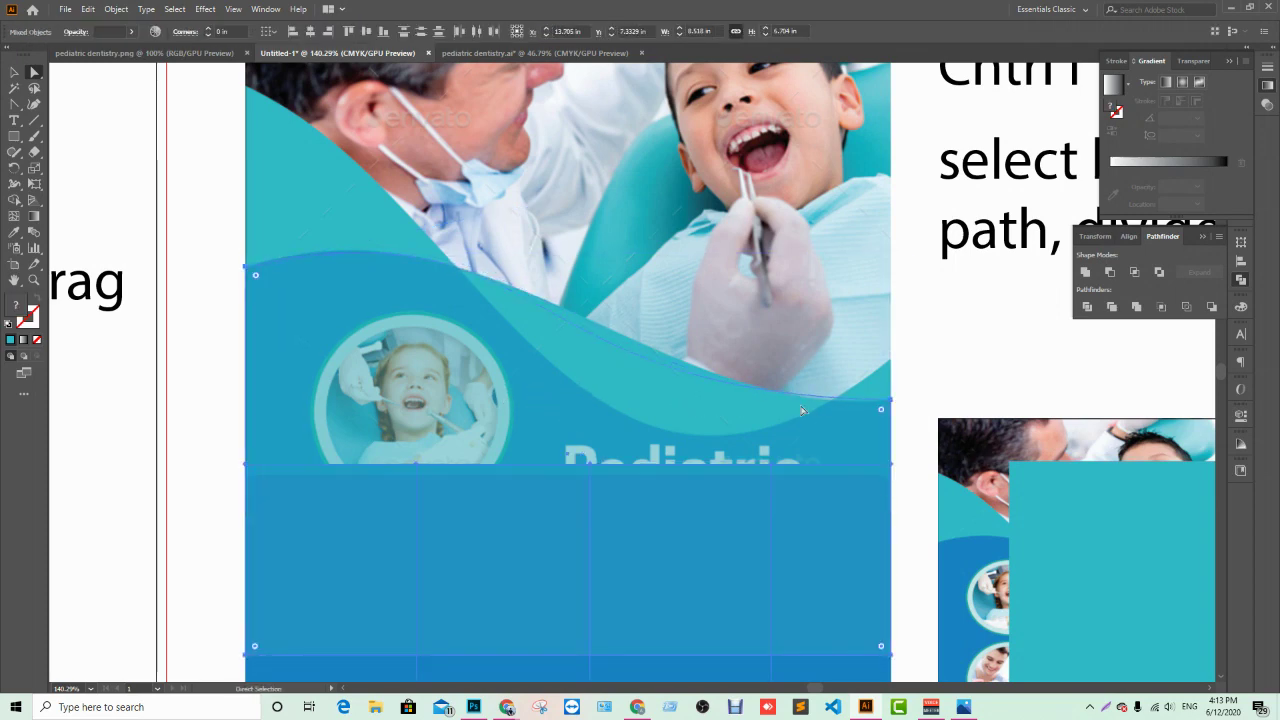
left_click(877, 401)
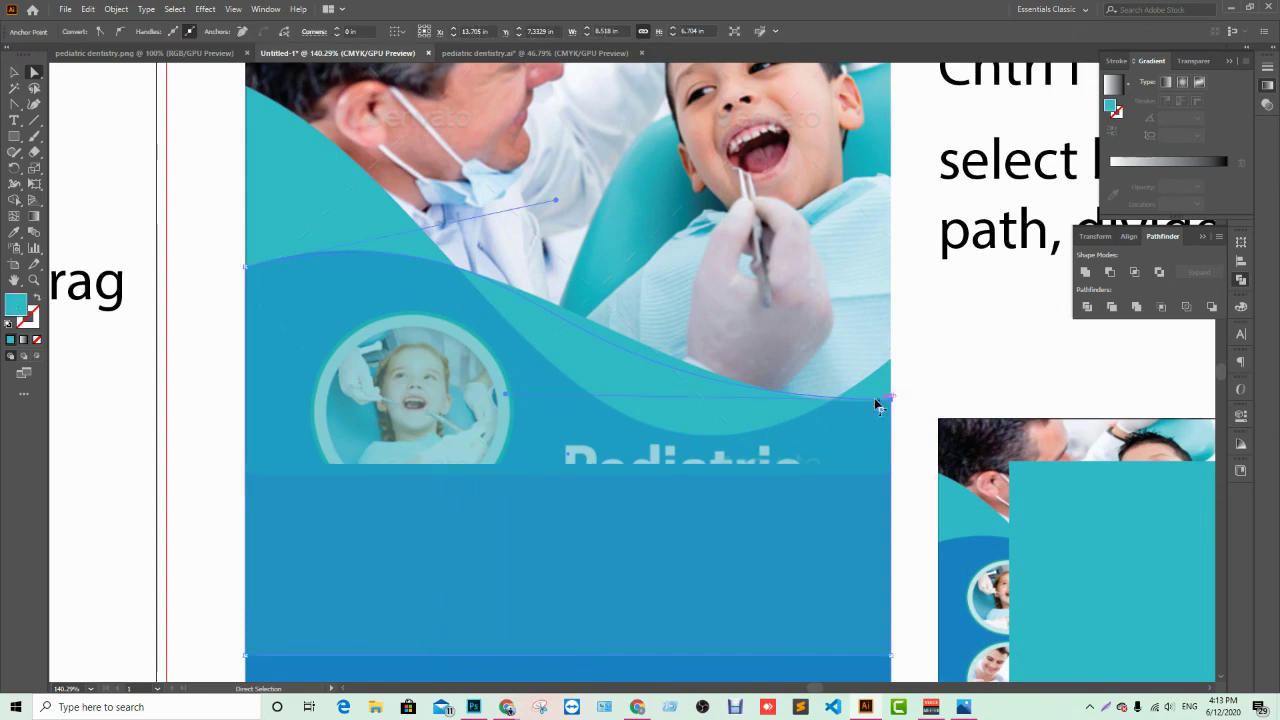
left_click(877, 404)
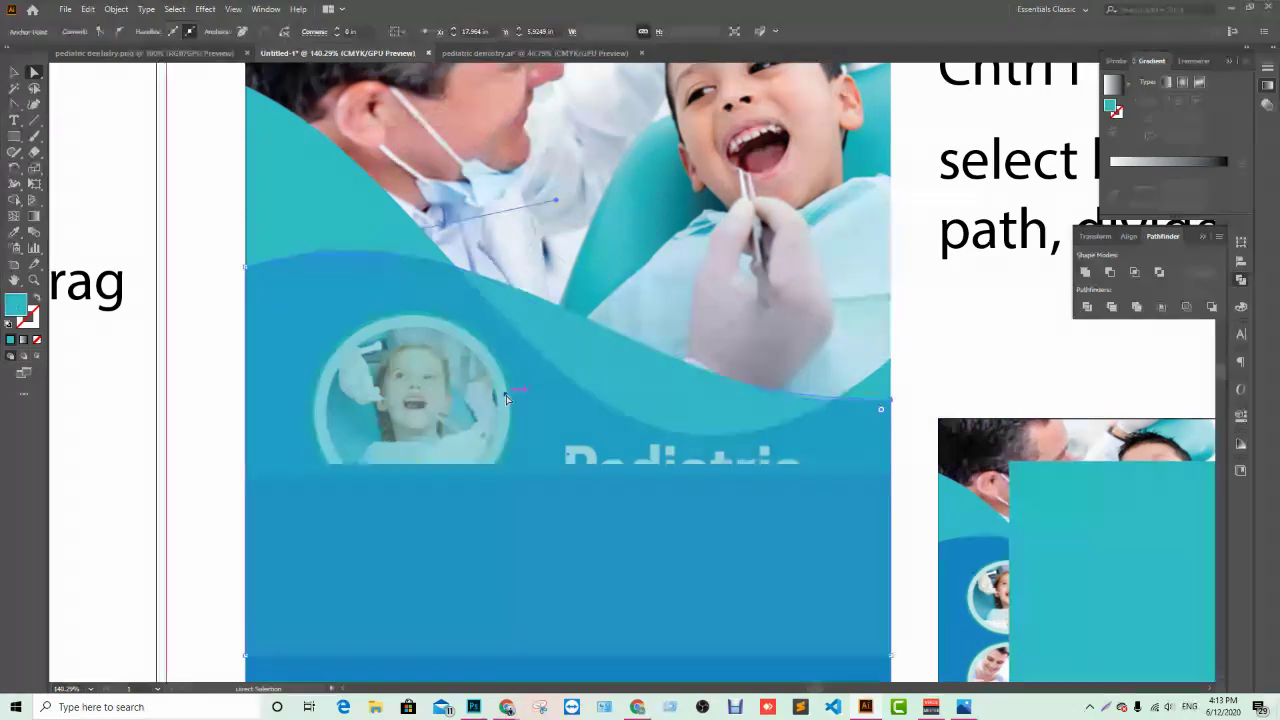
left_click_drag(505, 397, 518, 382)
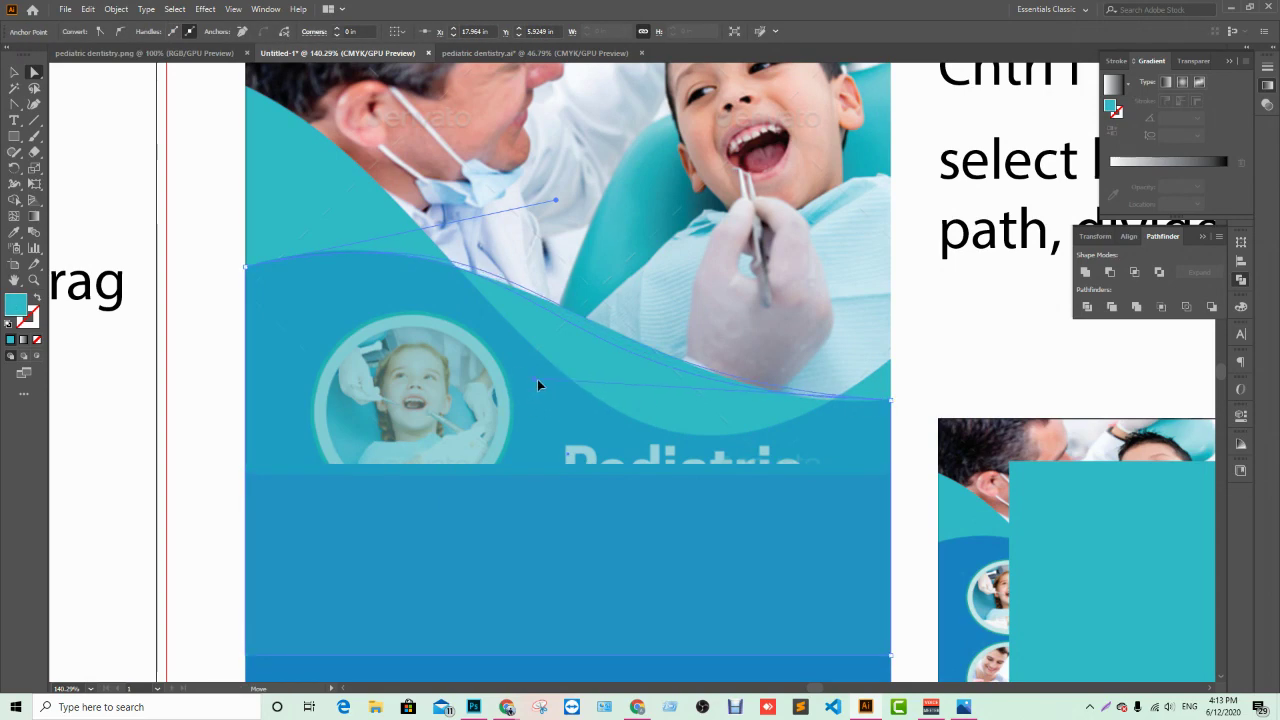
left_click_drag(518, 382, 628, 418)
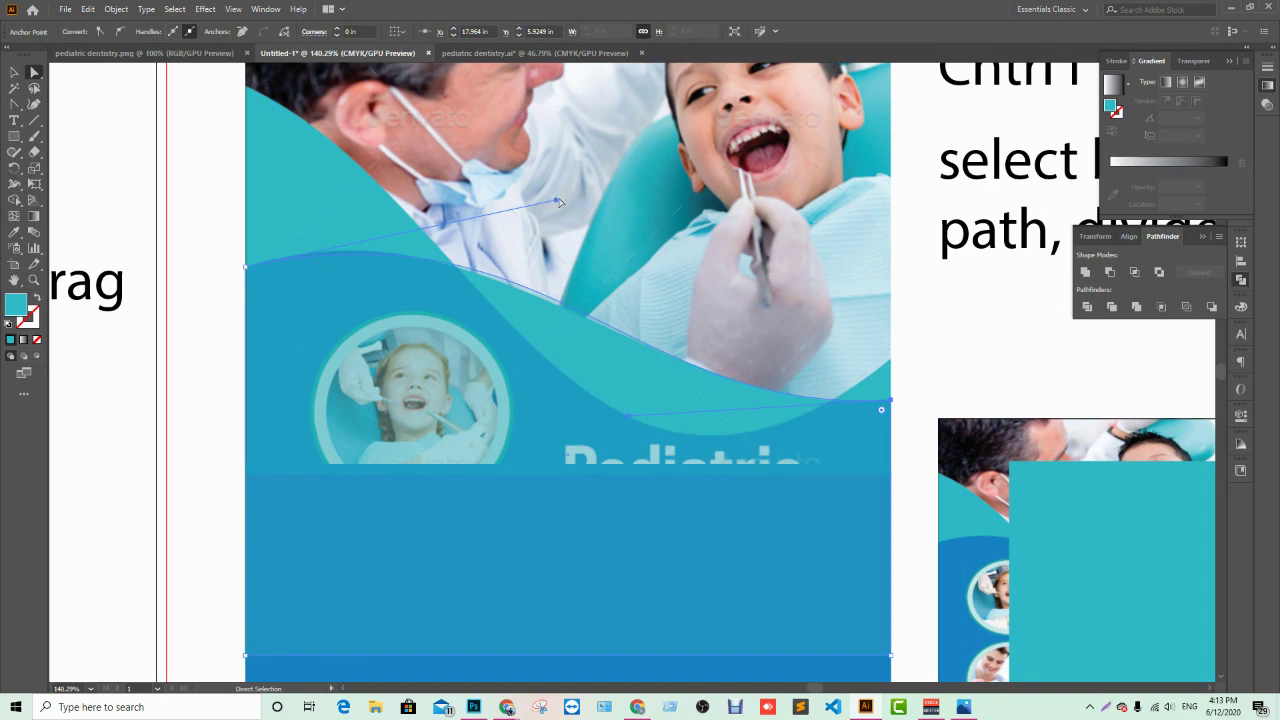
left_click_drag(557, 203, 557, 212)
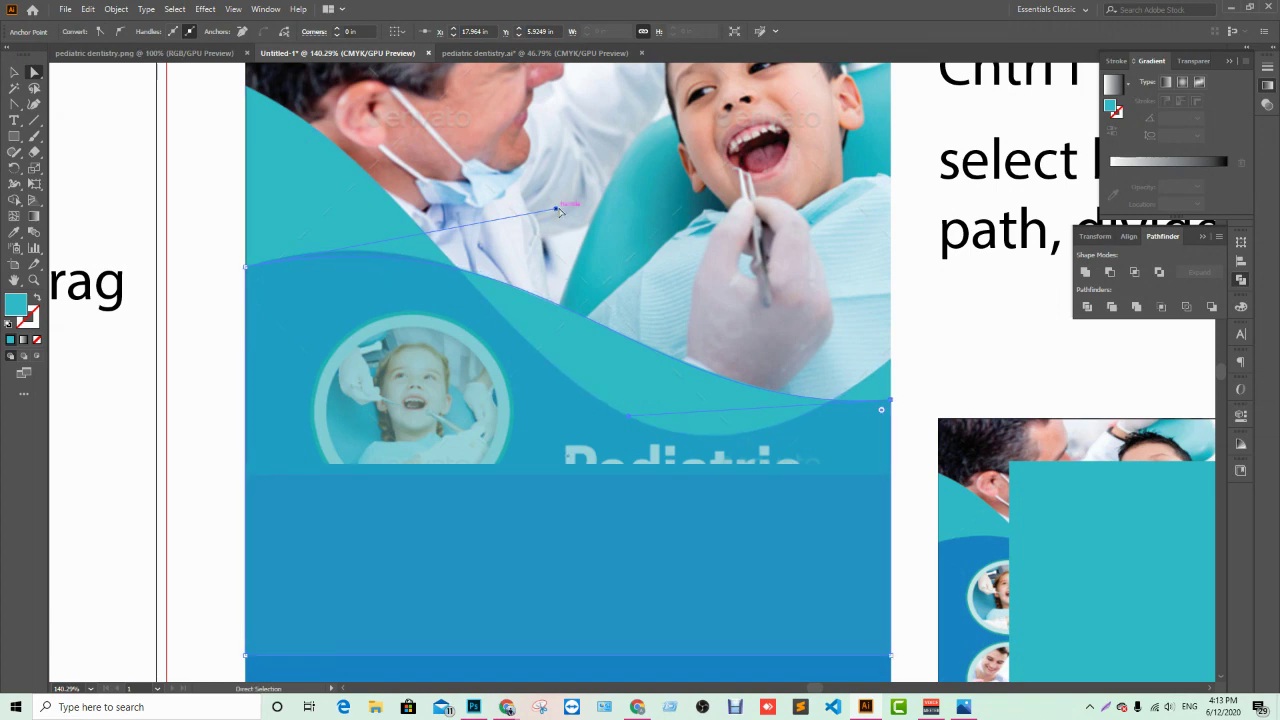
left_click_drag(557, 210, 473, 192)
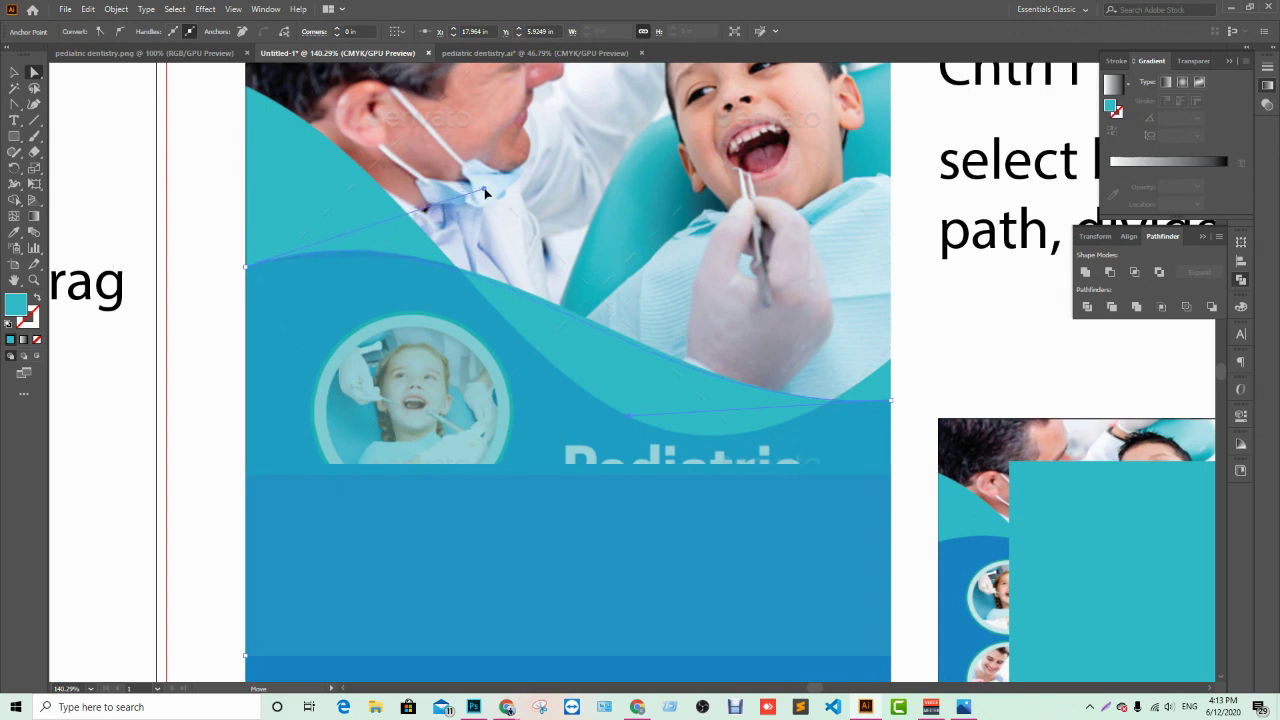
left_click_drag(485, 187, 499, 187)
left_click_drag(499, 187, 499, 187)
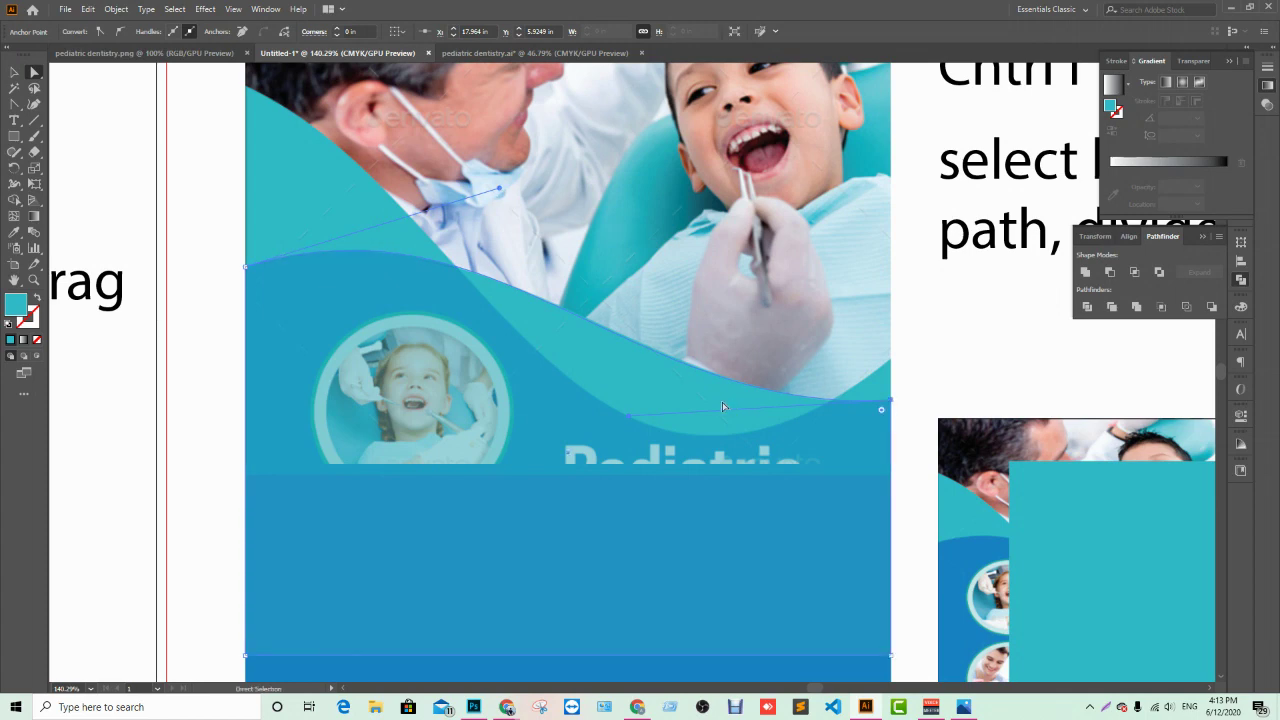
left_click(773, 421)
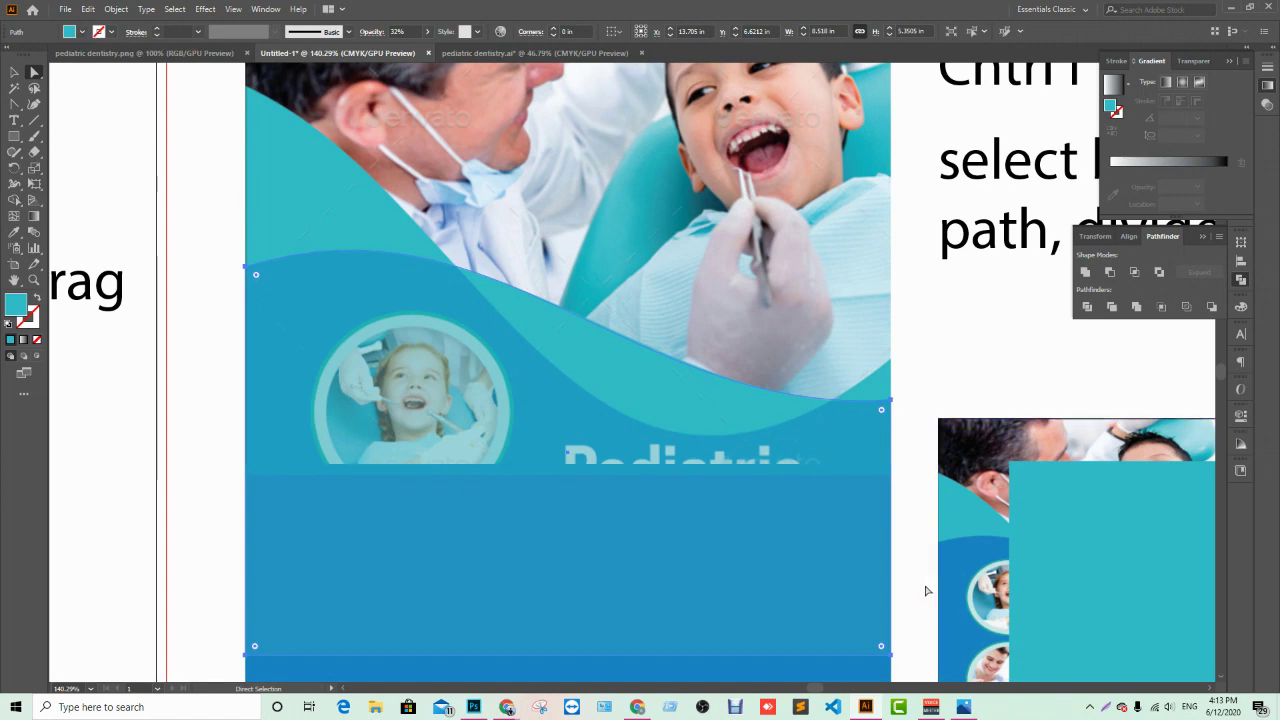
Step: Fill the wave copy with the flyer's blue sampled from the photo at 32% opacity
key("i")
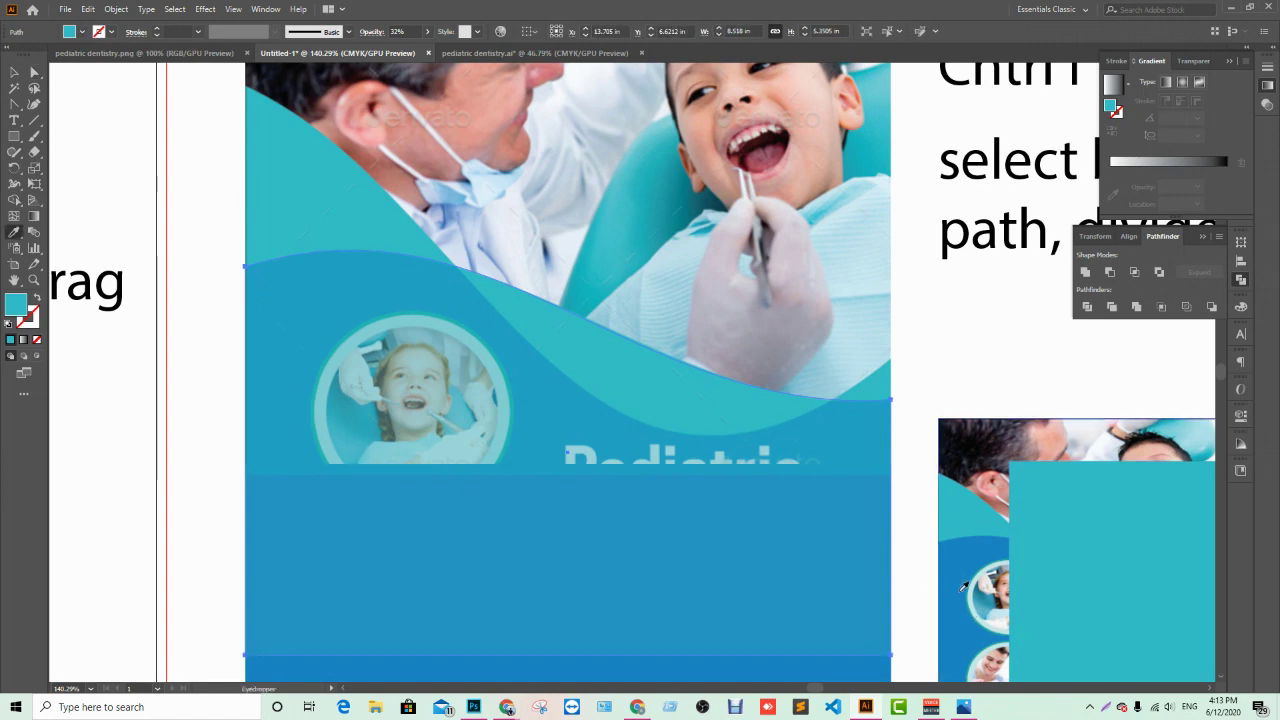
left_click(962, 624)
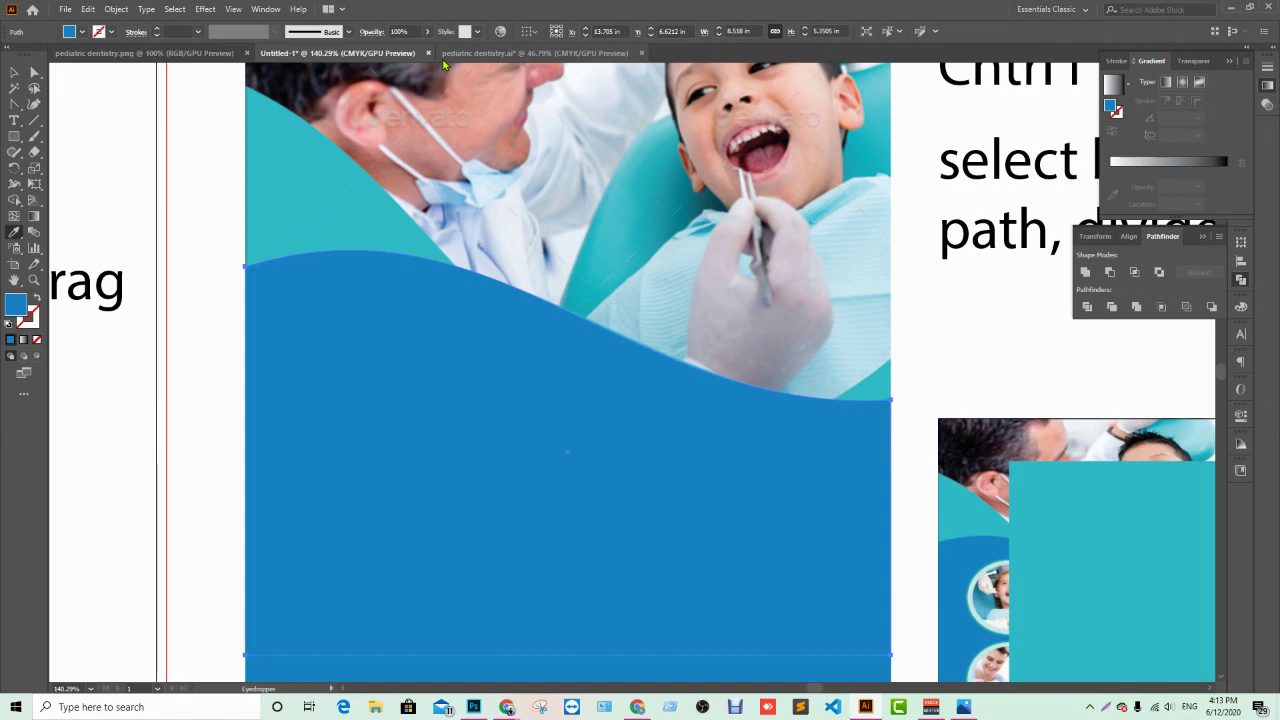
left_click(428, 33)
left_click_drag(426, 48, 390, 50)
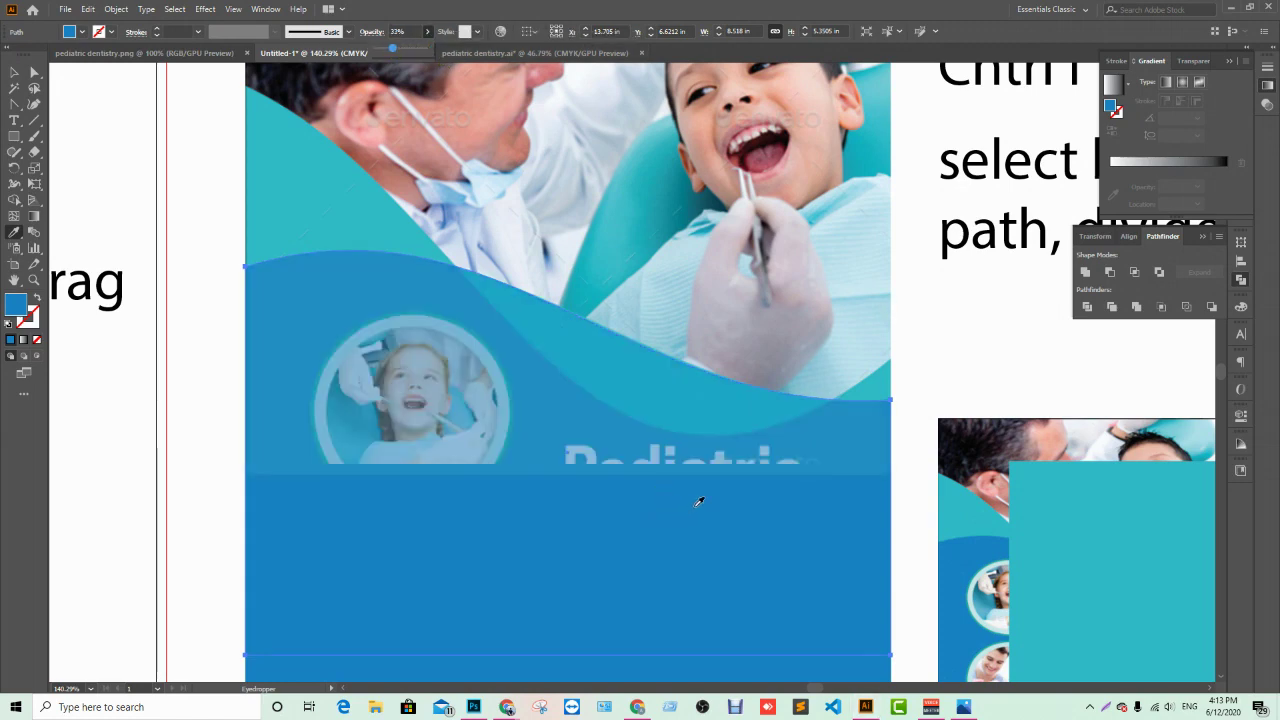
left_click(741, 531)
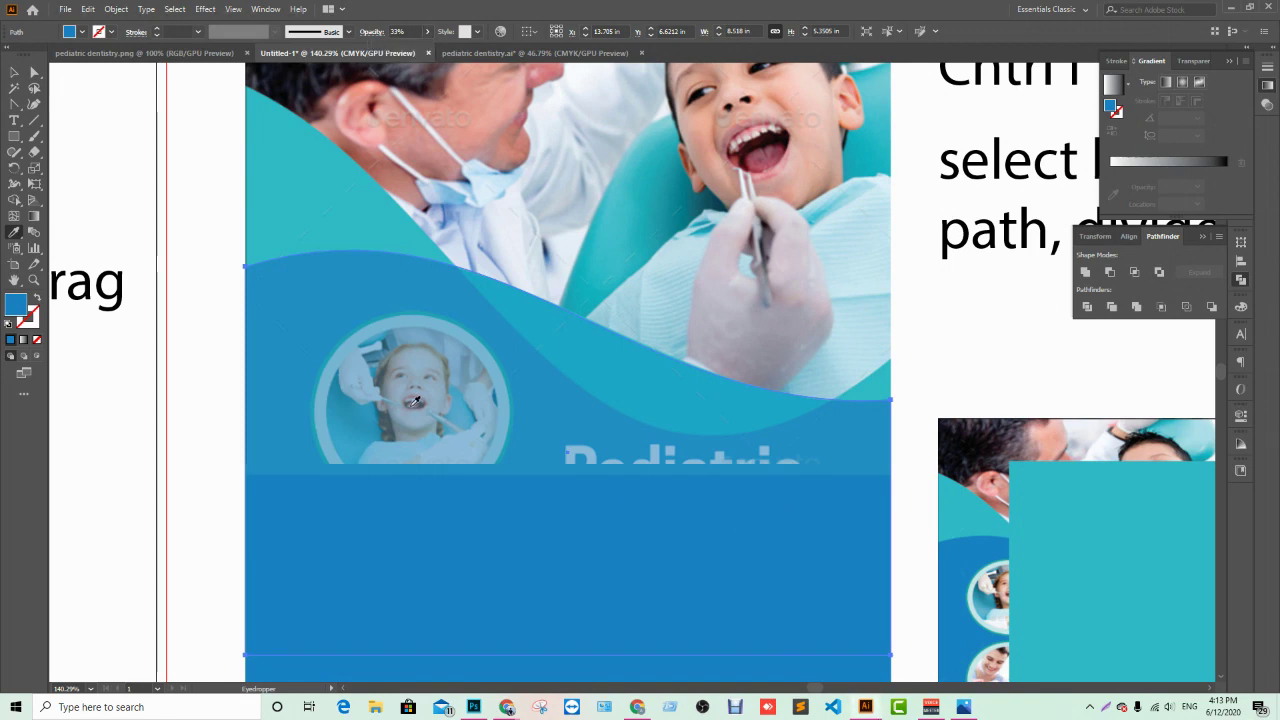
left_click(33, 280)
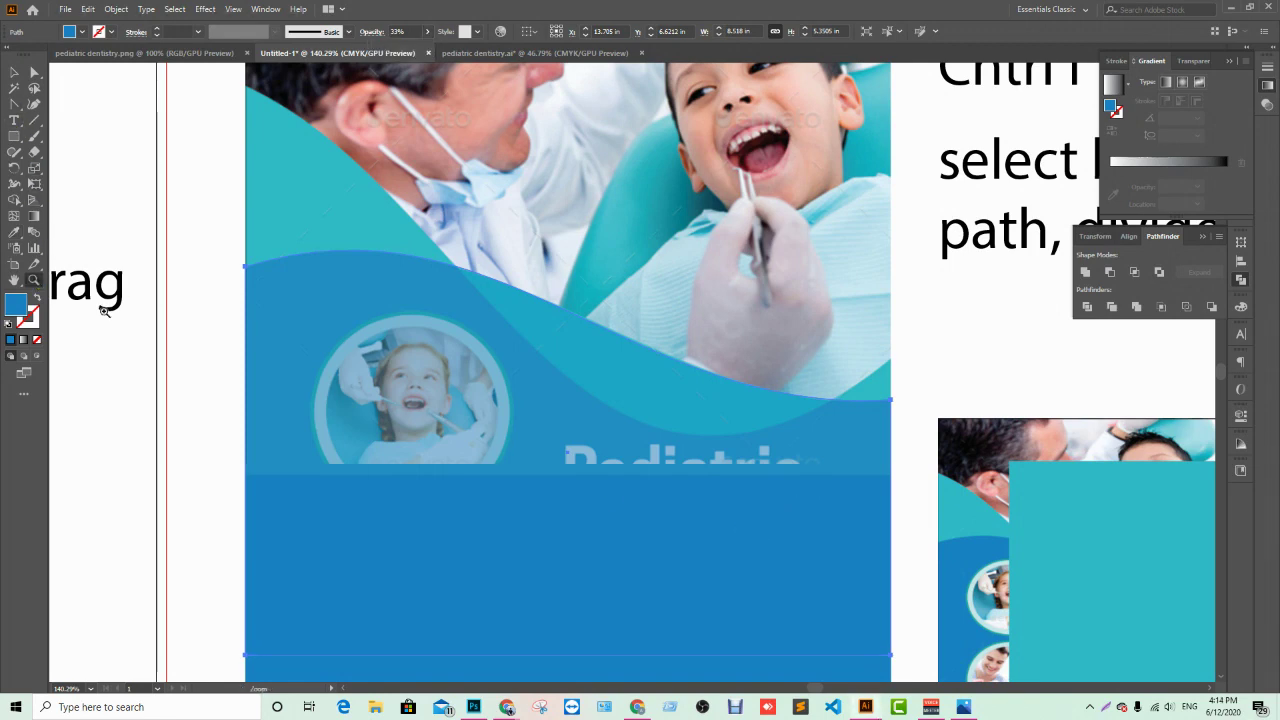
Step: Select both the teal wave and the blue wave copy and apply Pathfinder Divide
left_click(546, 540, "alt")
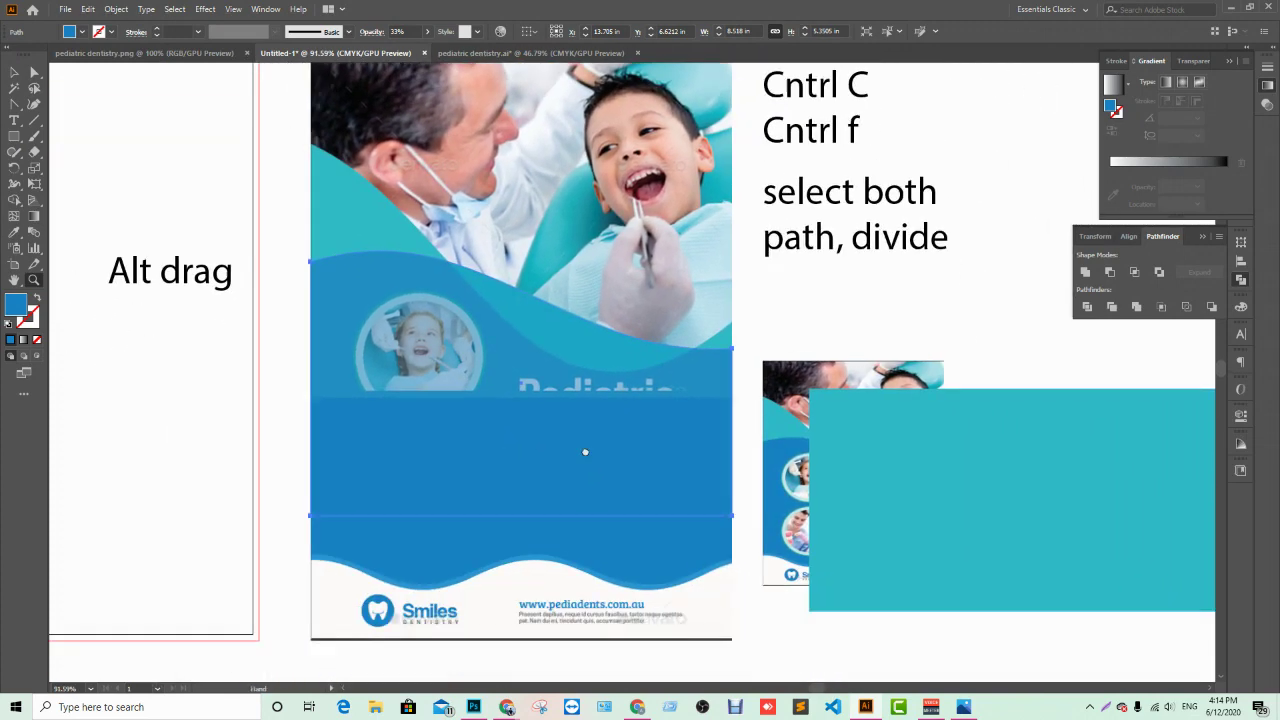
left_click_drag(585, 452, 575, 422)
left_click(14, 72)
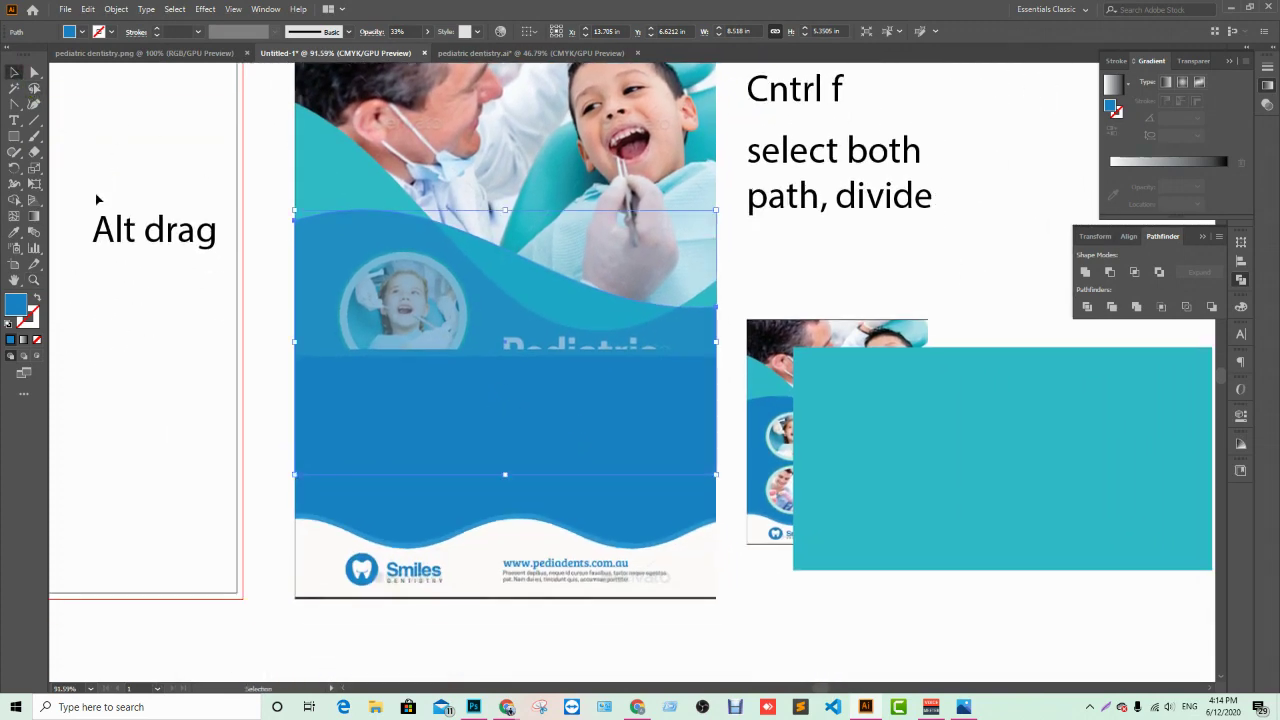
left_click(279, 369)
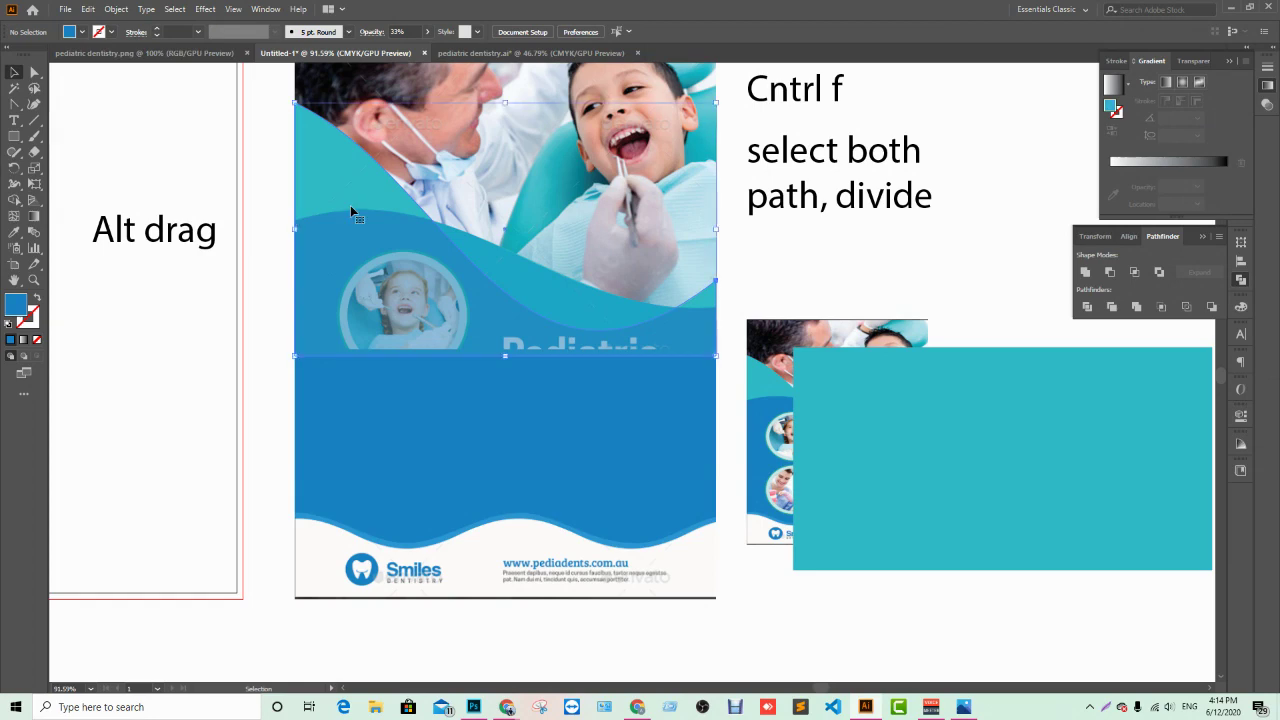
left_click(355, 243)
left_click(355, 236)
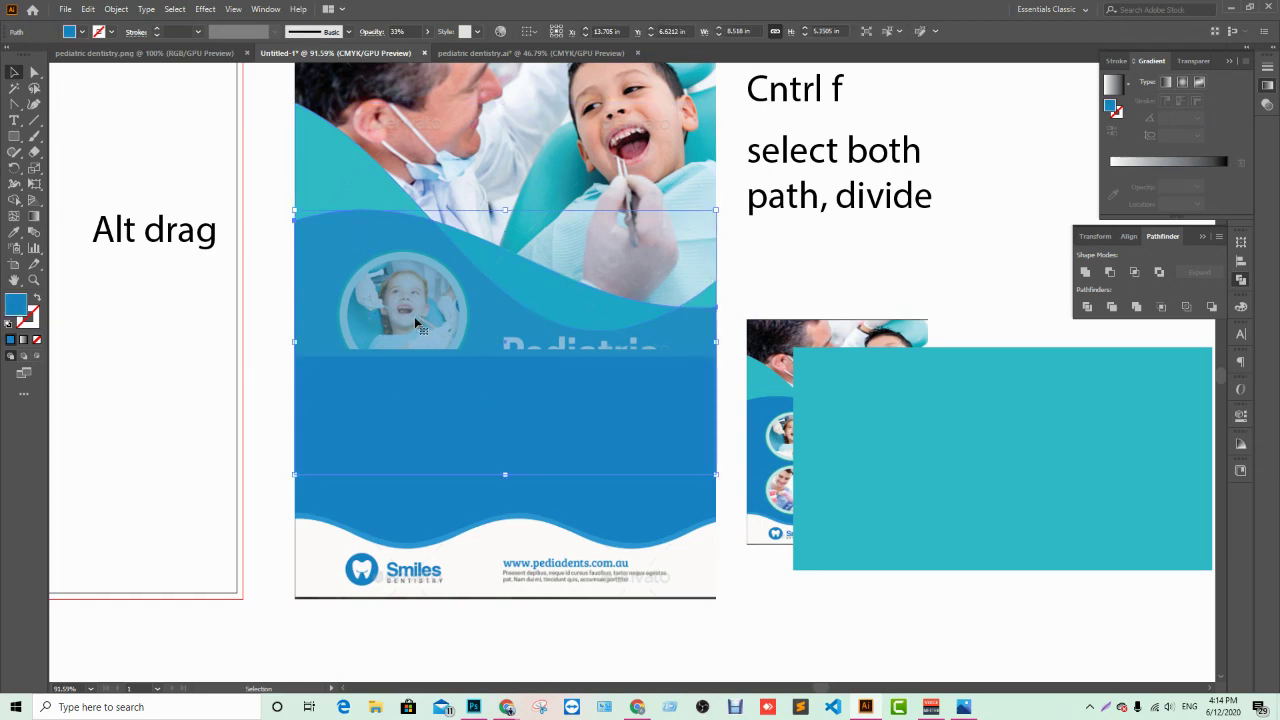
left_click(367, 197)
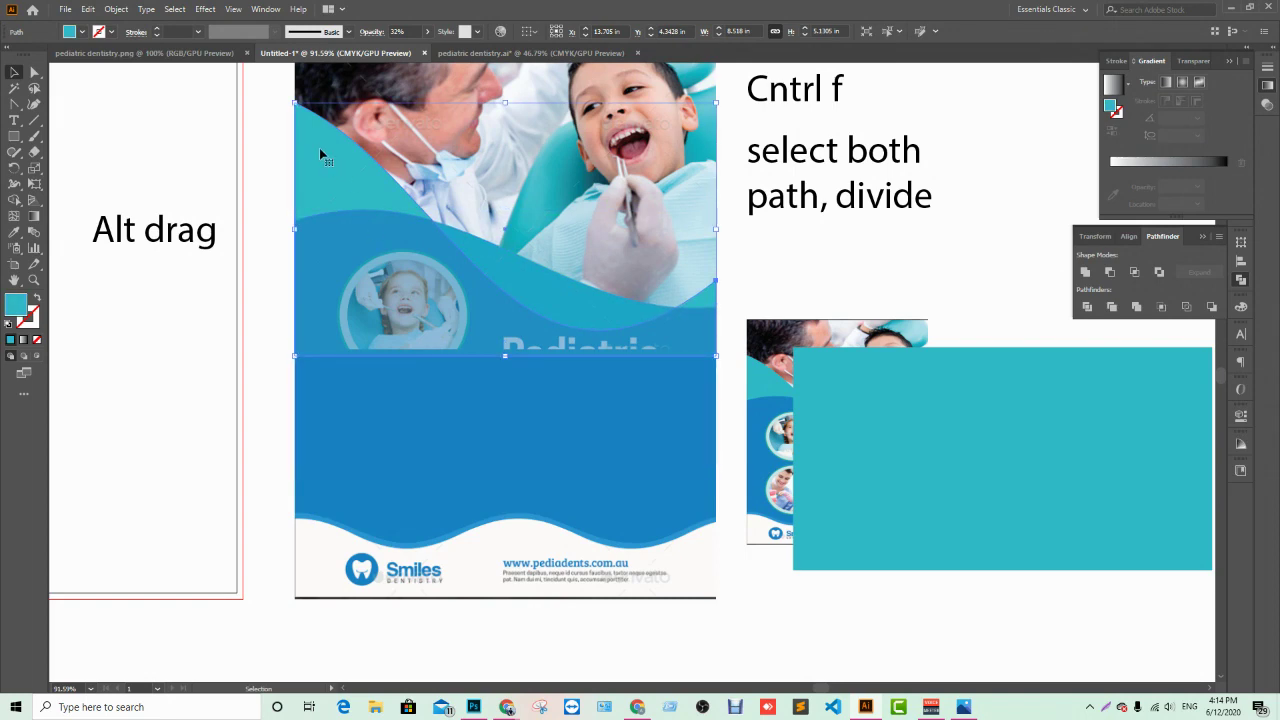
left_click(350, 177)
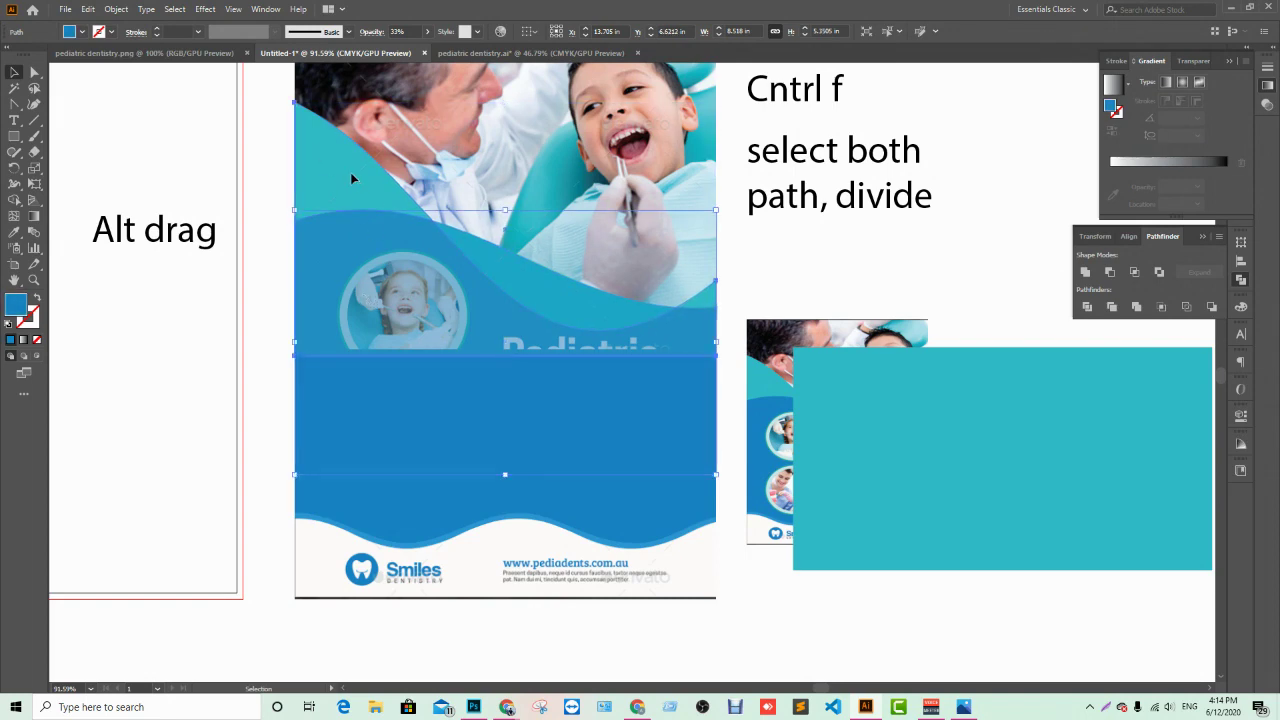
left_click(364, 251)
left_click(362, 251, "shift")
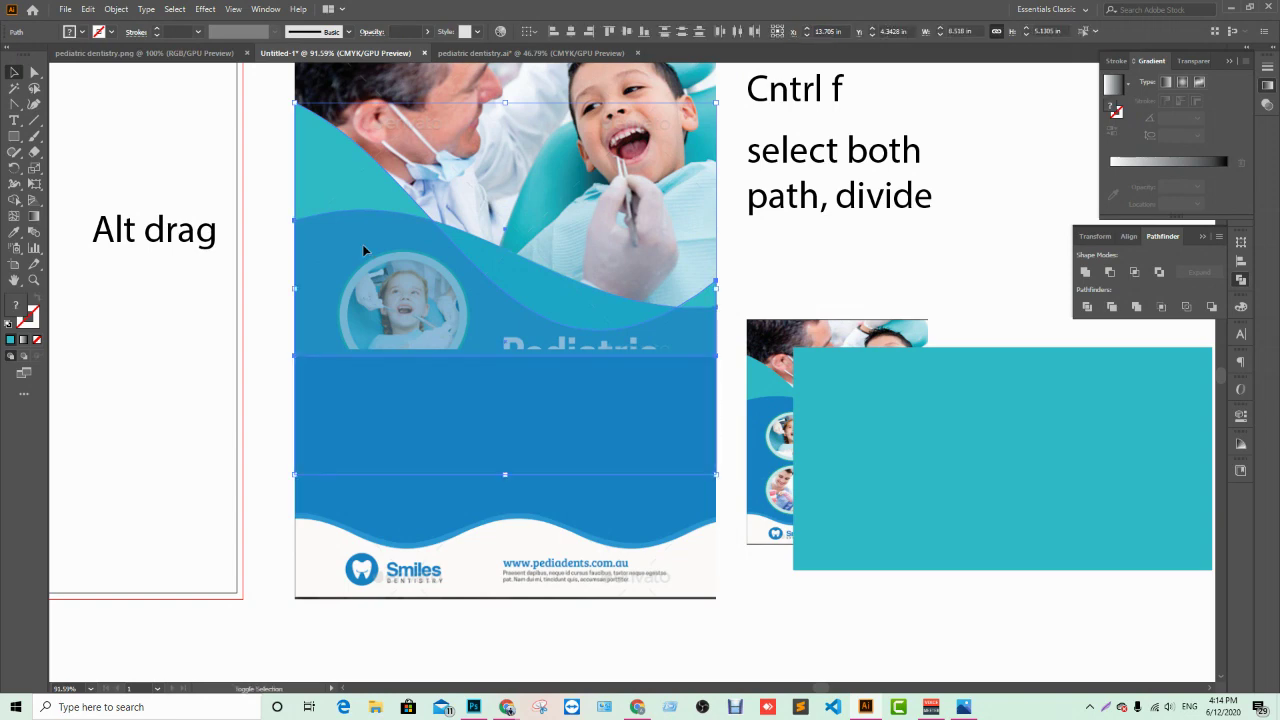
left_click(1087, 307)
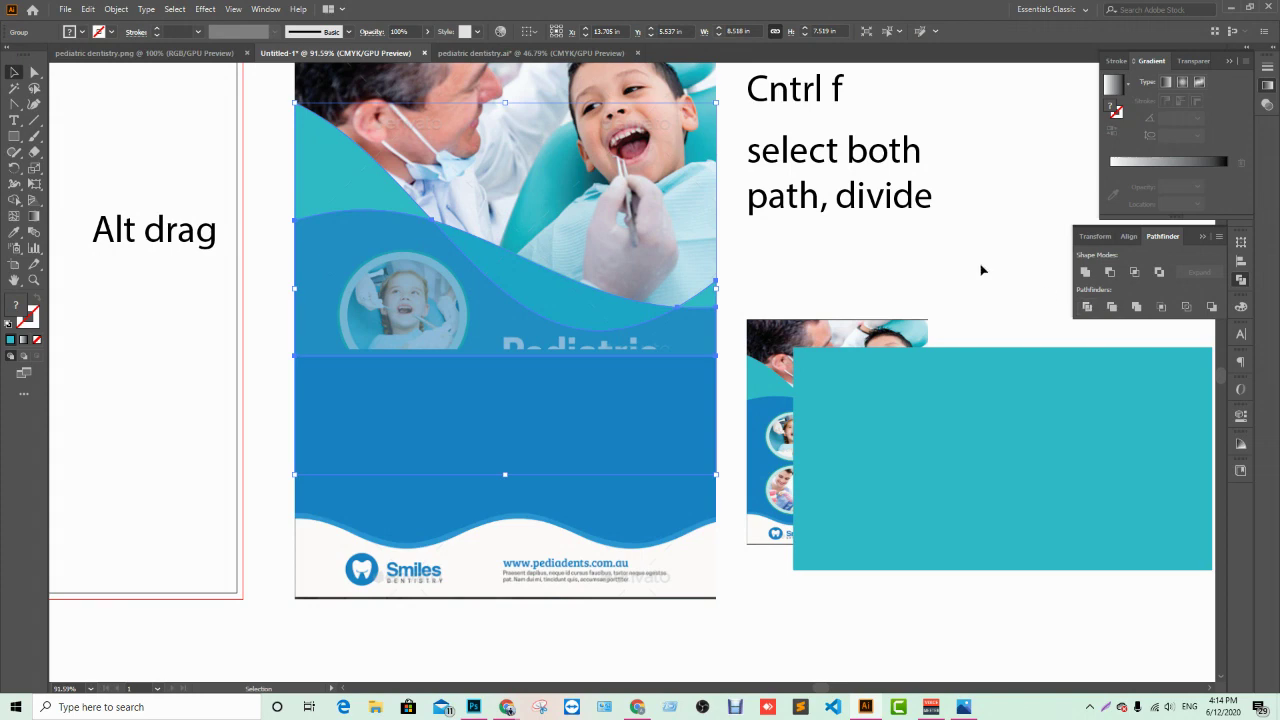
Step: Ungroup the divided pieces and Unite the two wave paths over the photo
right_click(499, 279)
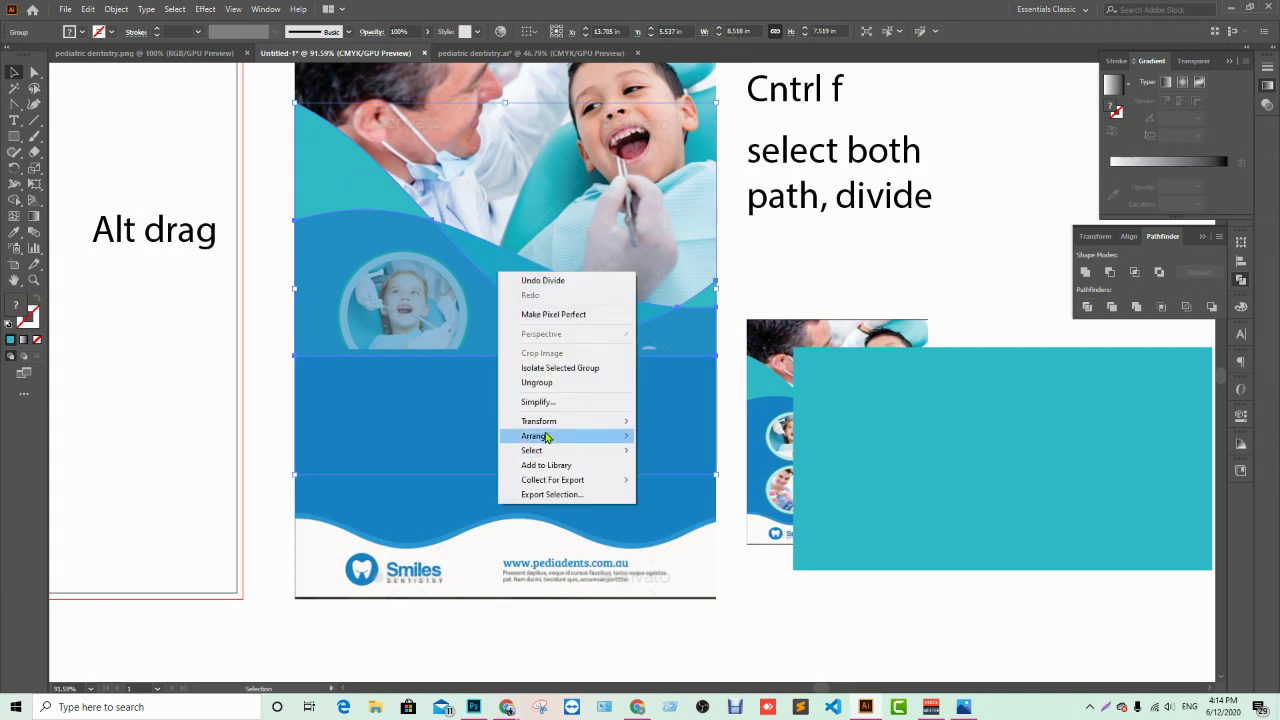
left_click(566, 384)
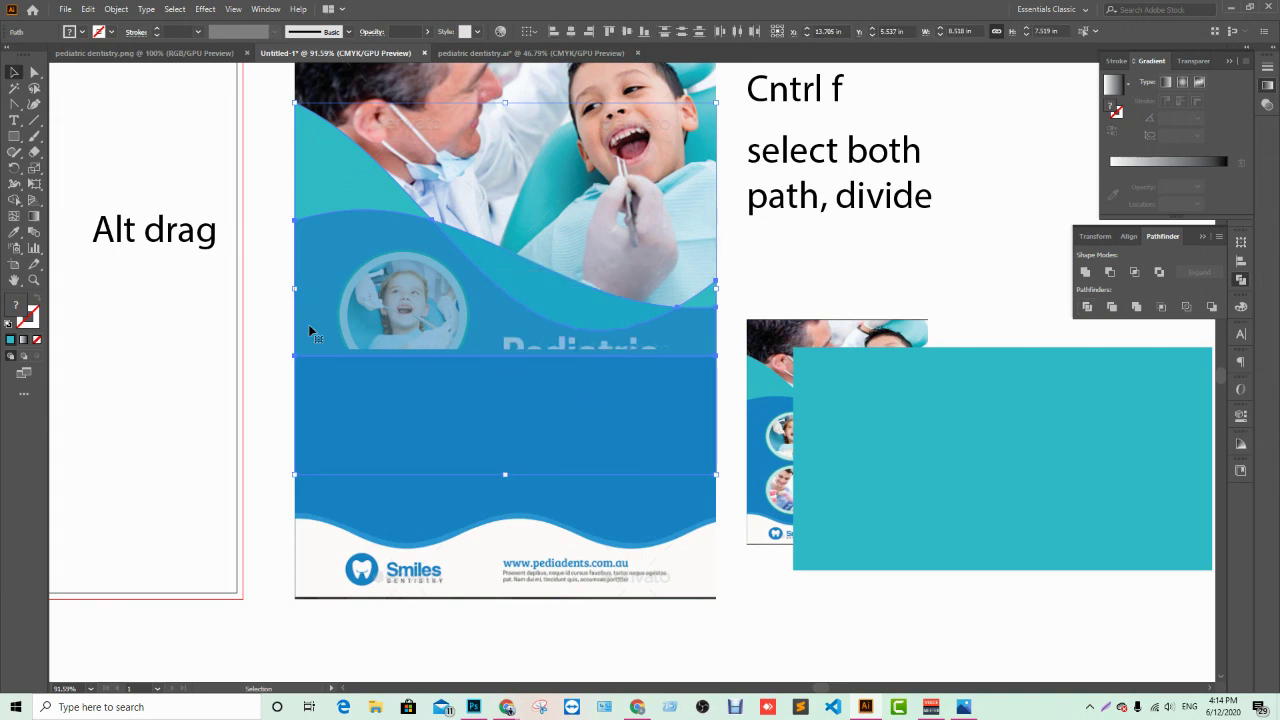
left_click(276, 318)
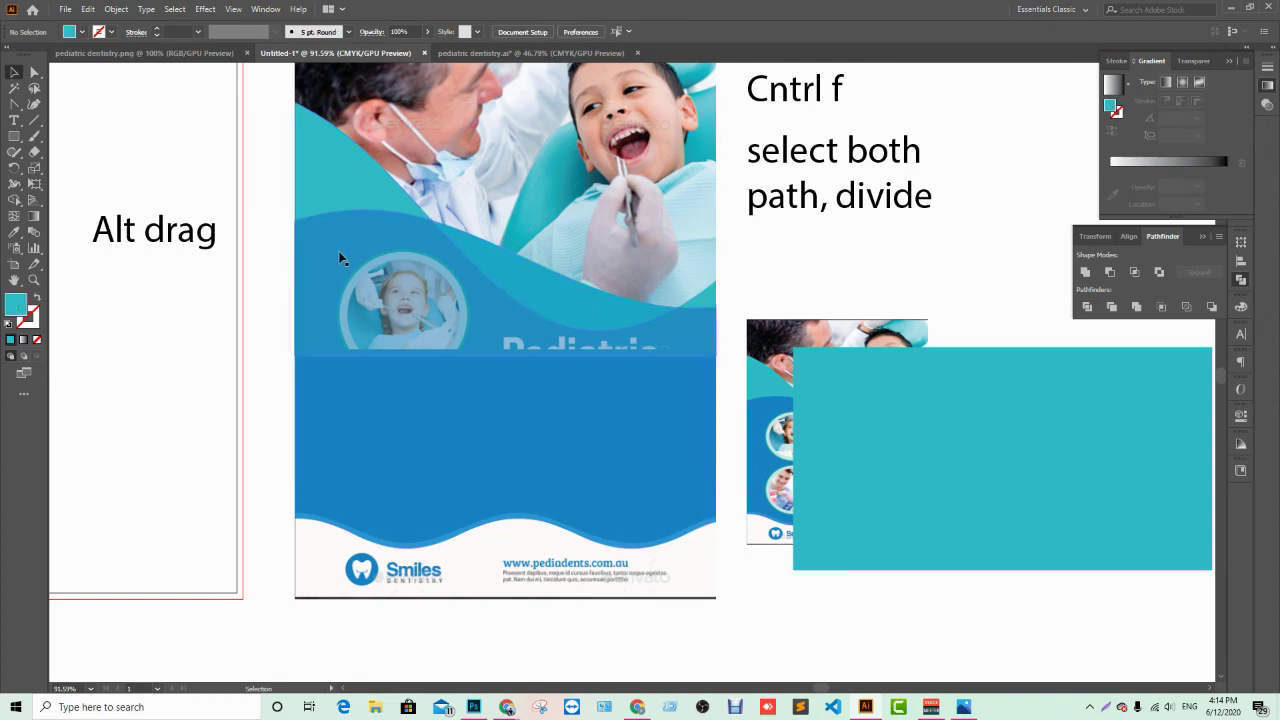
left_click(351, 207)
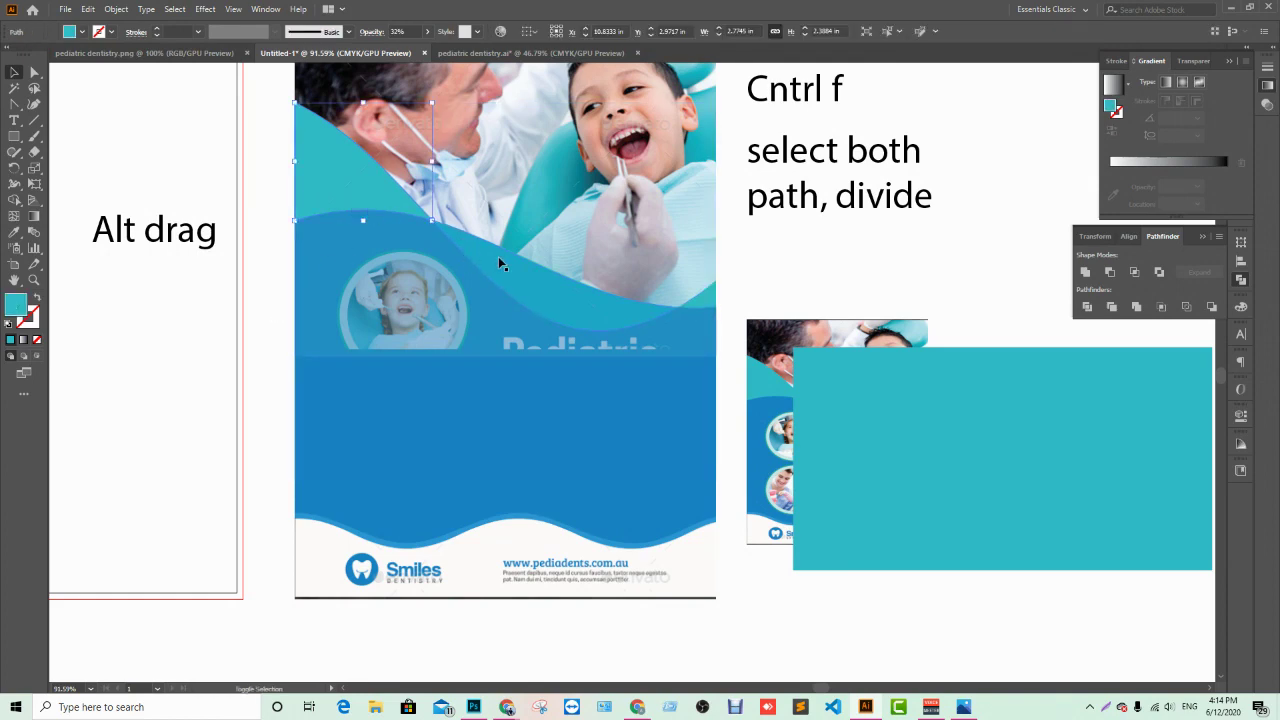
left_click(500, 256, "shift")
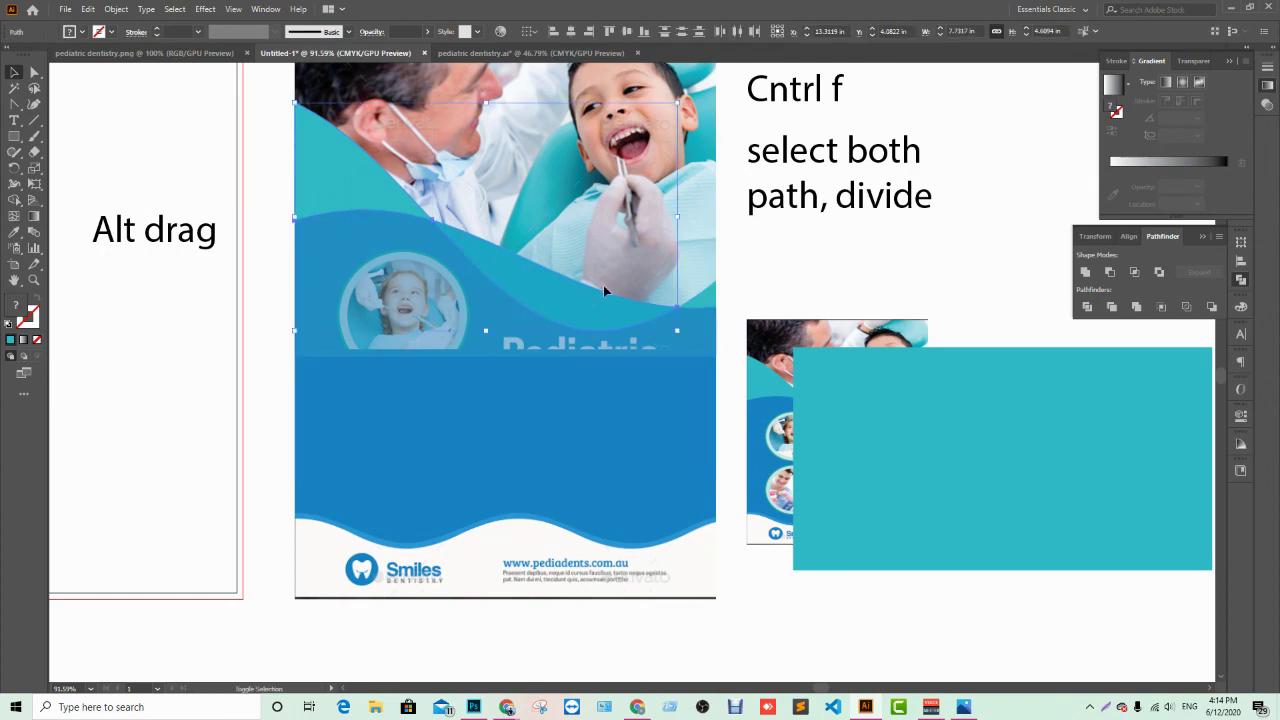
left_click(709, 298, "shift")
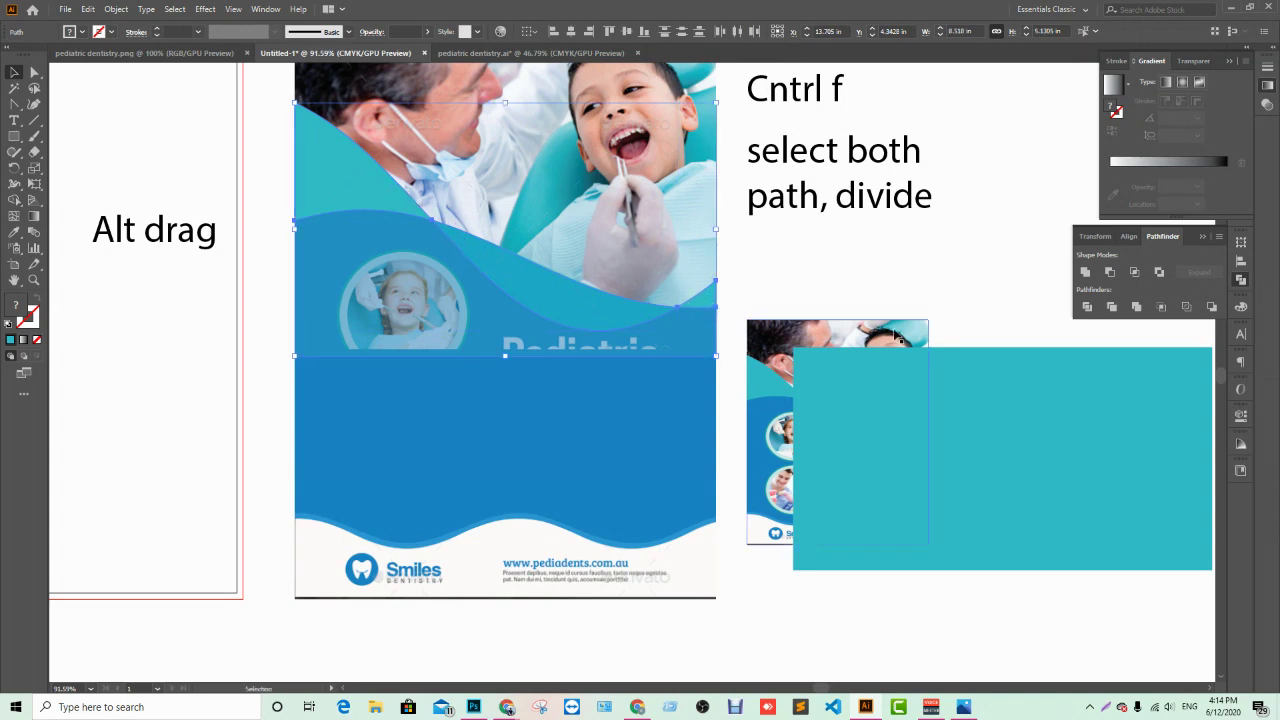
left_click(1086, 273)
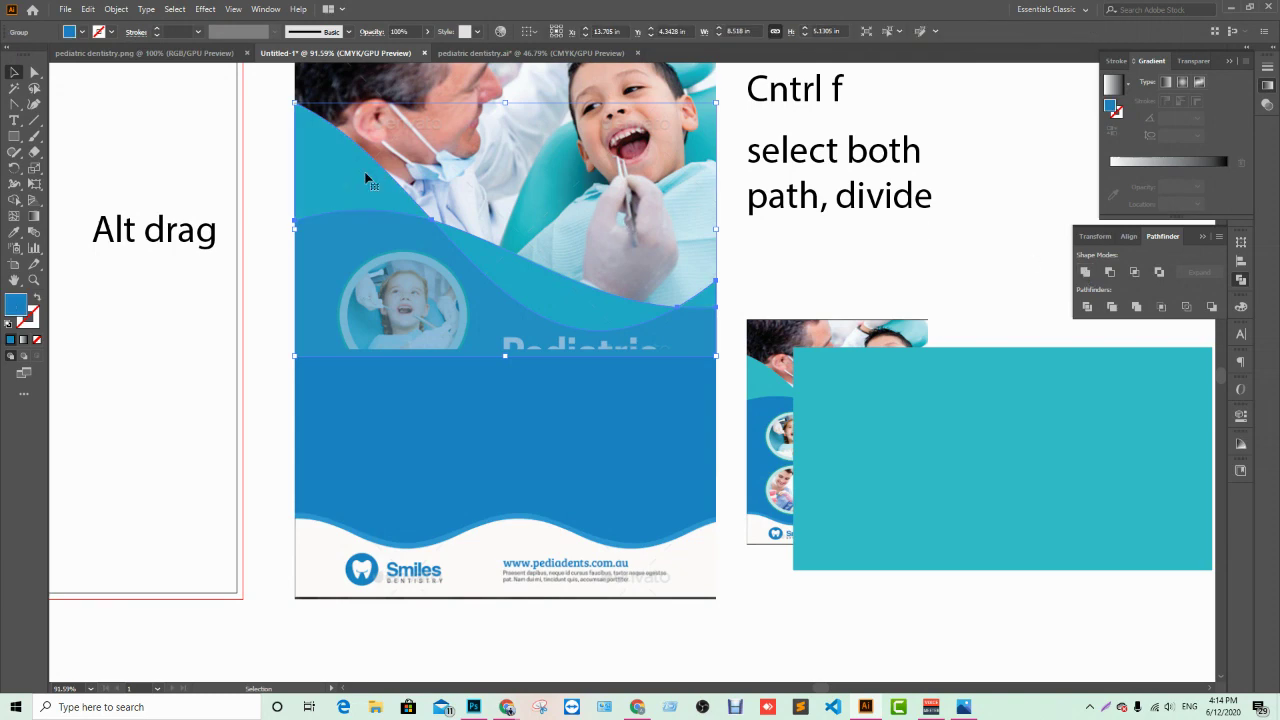
left_click_drag(366, 178, 299, 179)
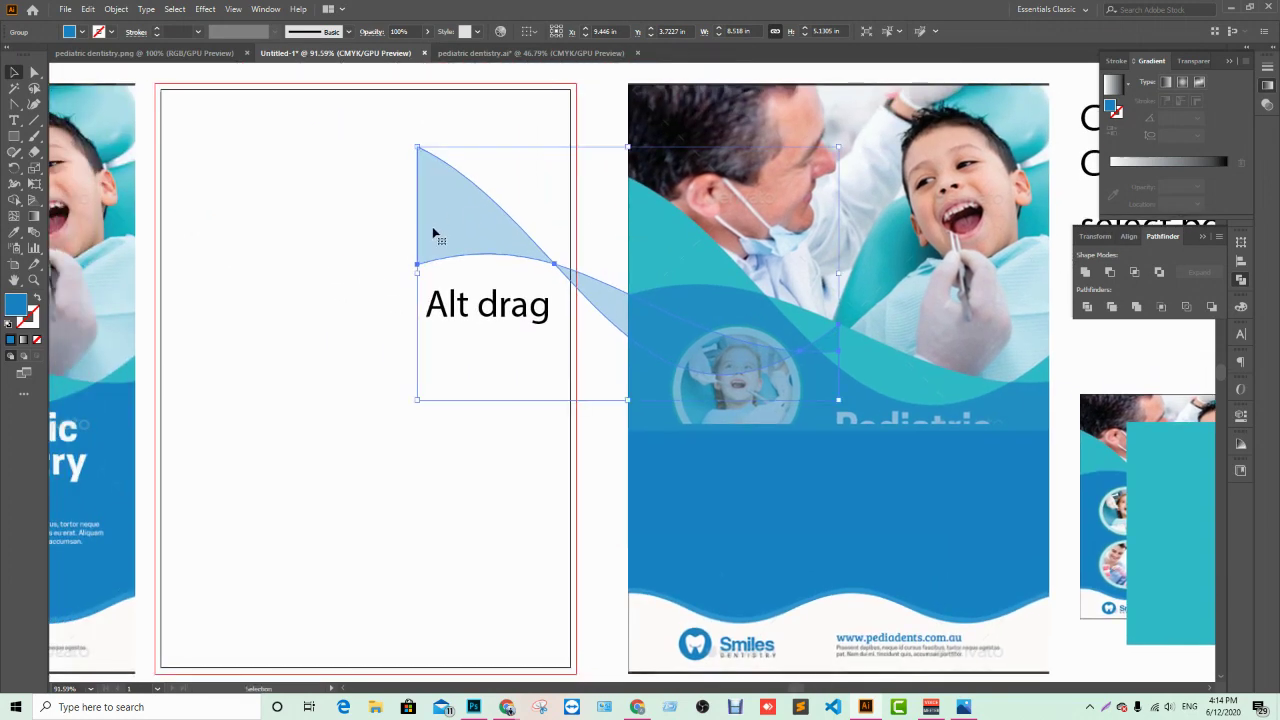
mouse_move(434, 237)
left_mouse_down()
mouse_move(473, 253)
mouse_move(340, 183)
left_mouse_up()
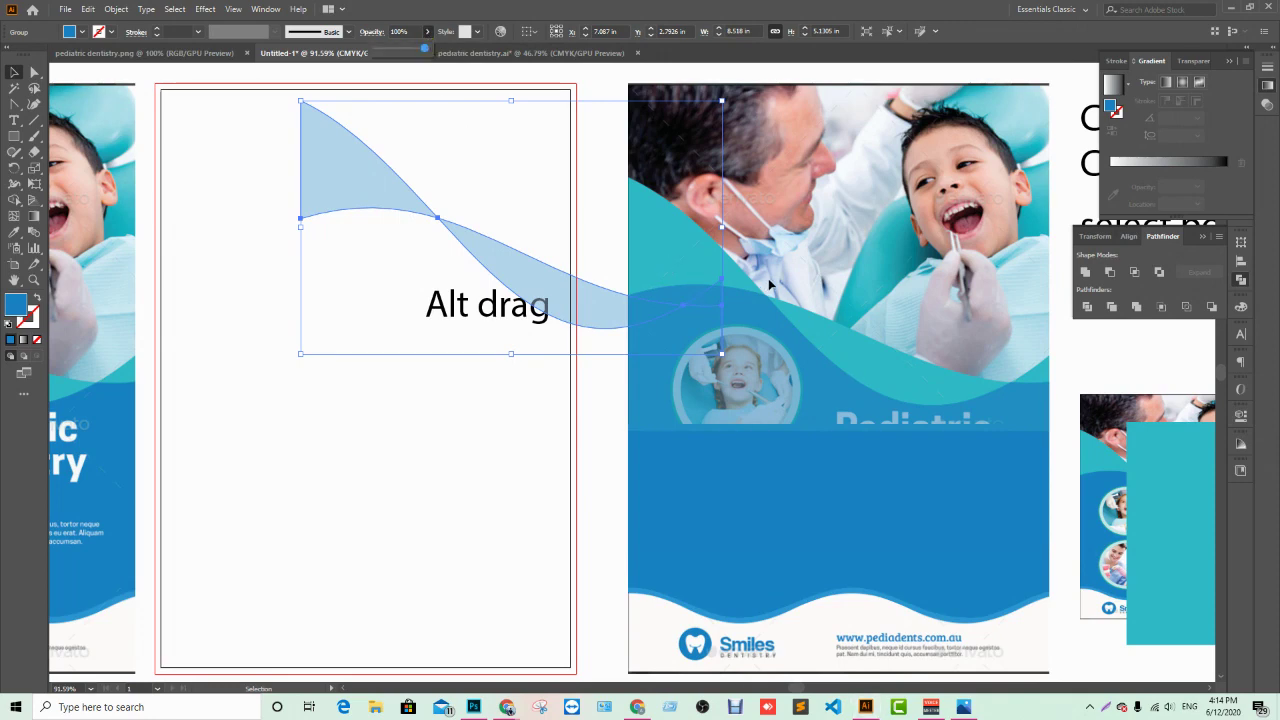
key("i")
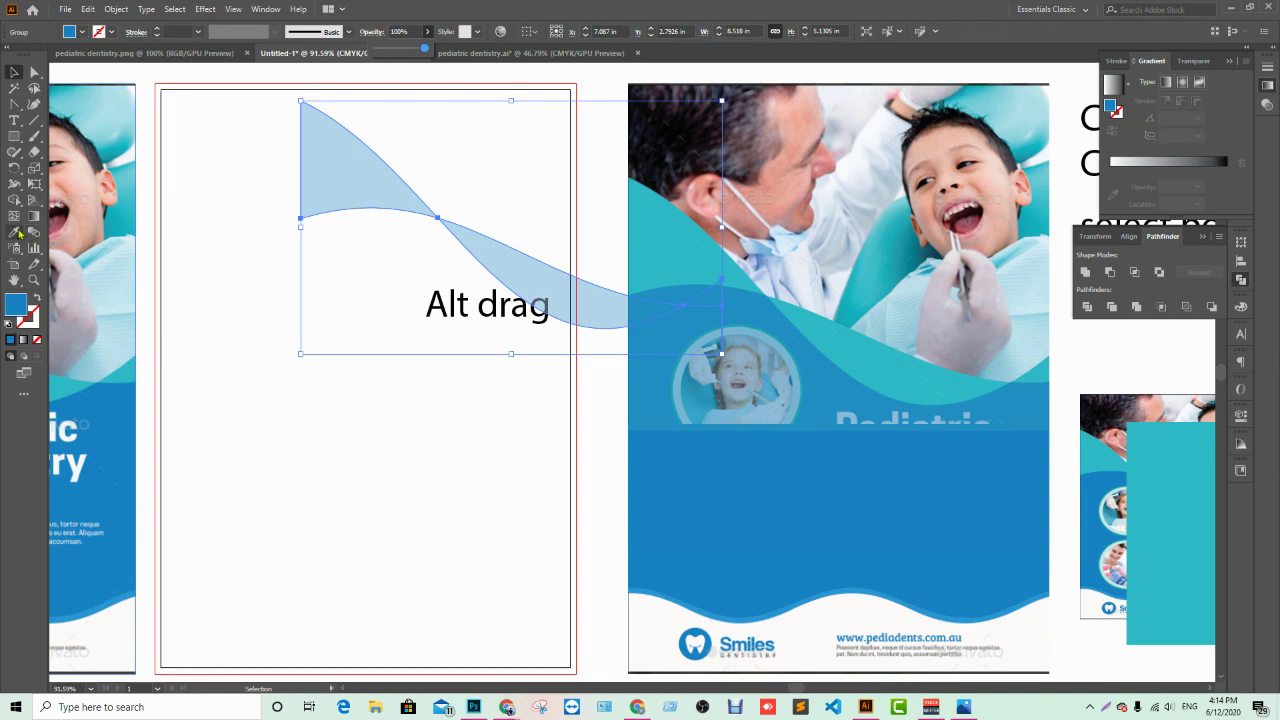
left_click(685, 243)
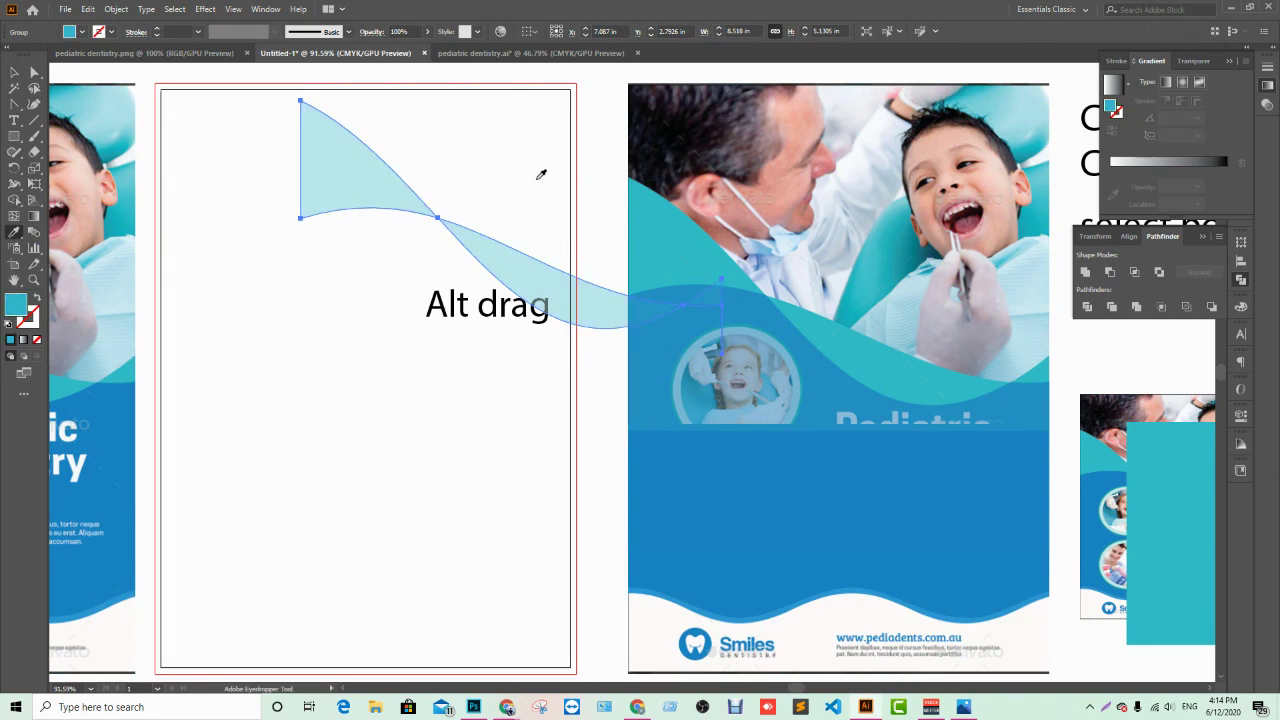
key("v")
key("ctrl+z")
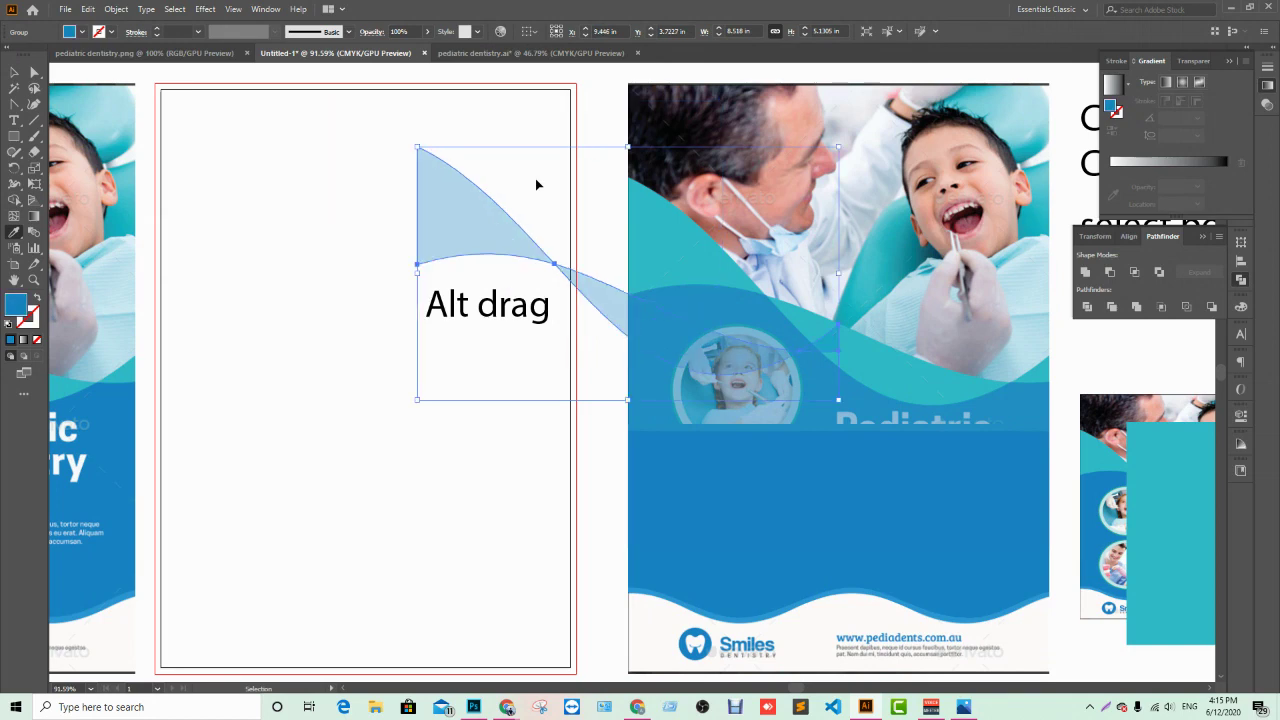
key("ctrl+z")
key("i")
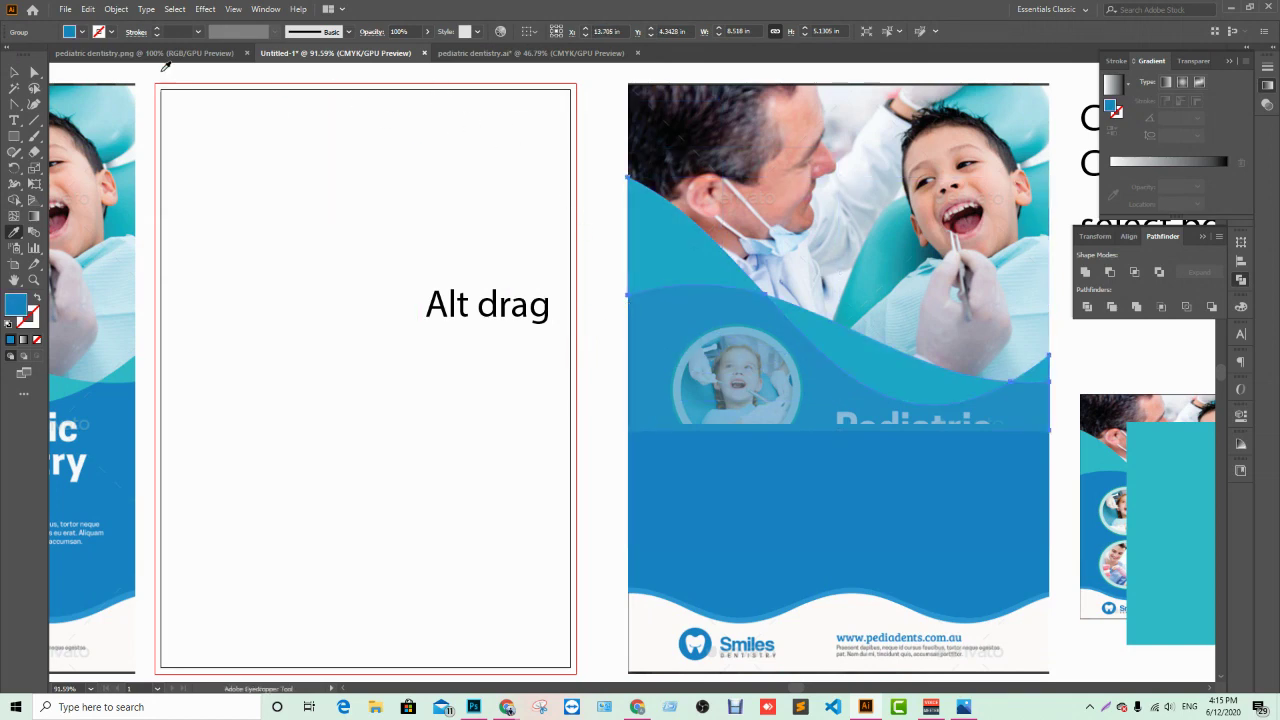
key("v")
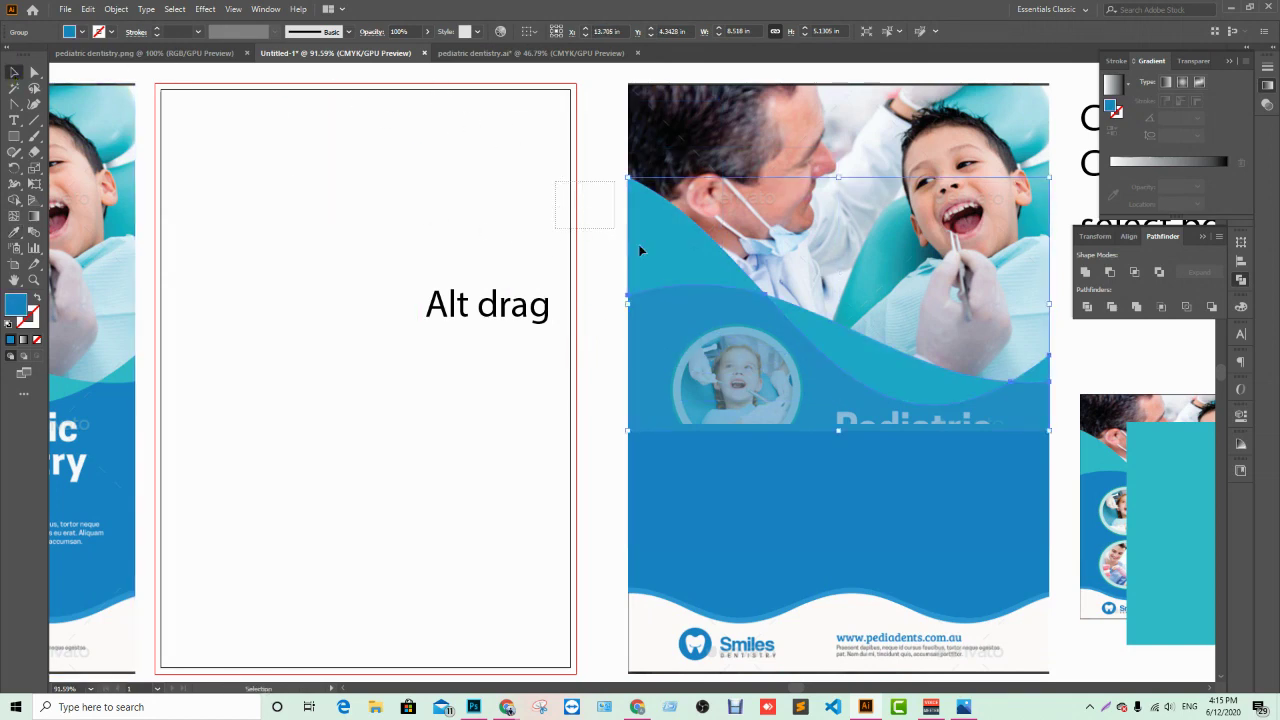
left_click(740, 453)
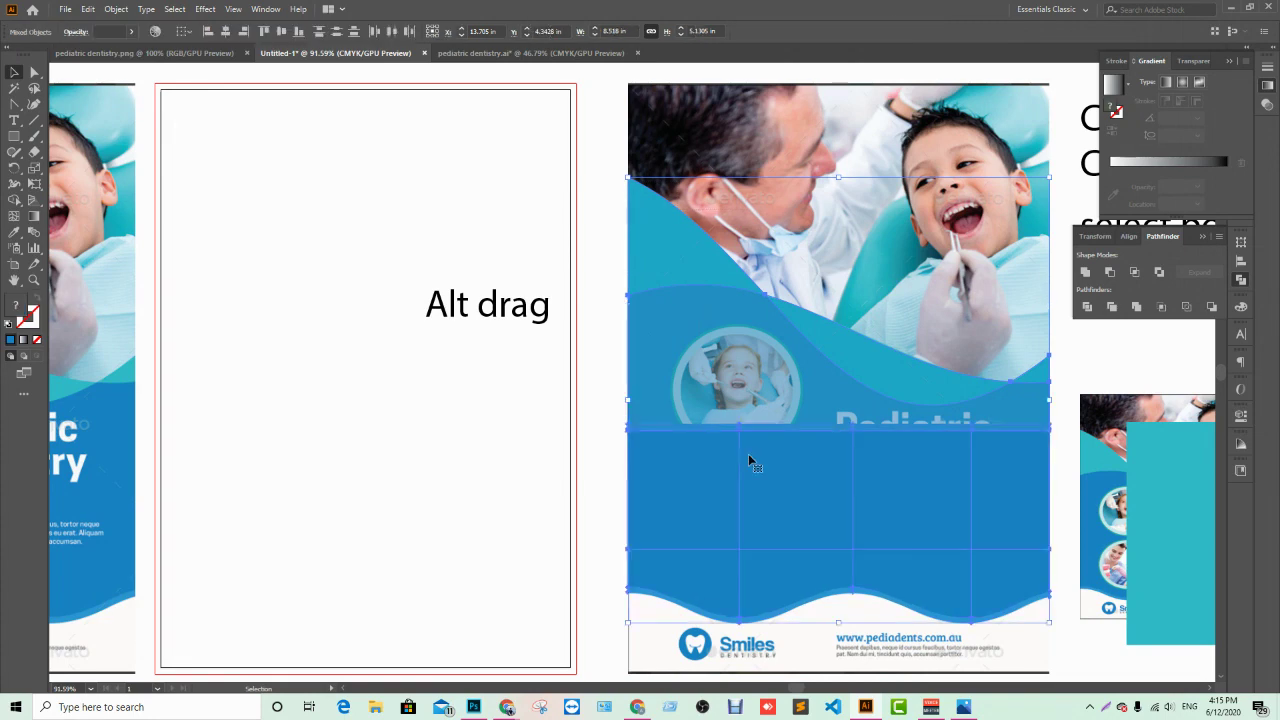
left_click(601, 243)
Step: Marquee-select all the wave shapes over the photo and group them
left_click_drag(600, 243, 1052, 394)
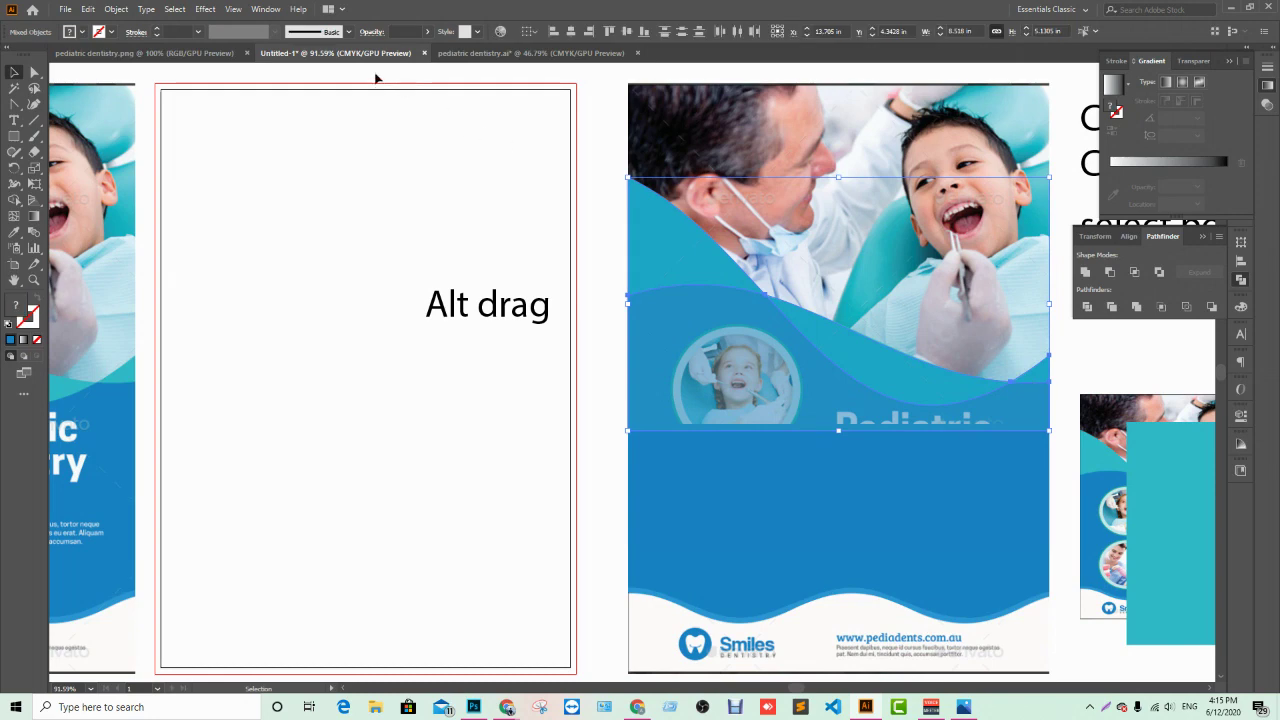
key("ctrl+g")
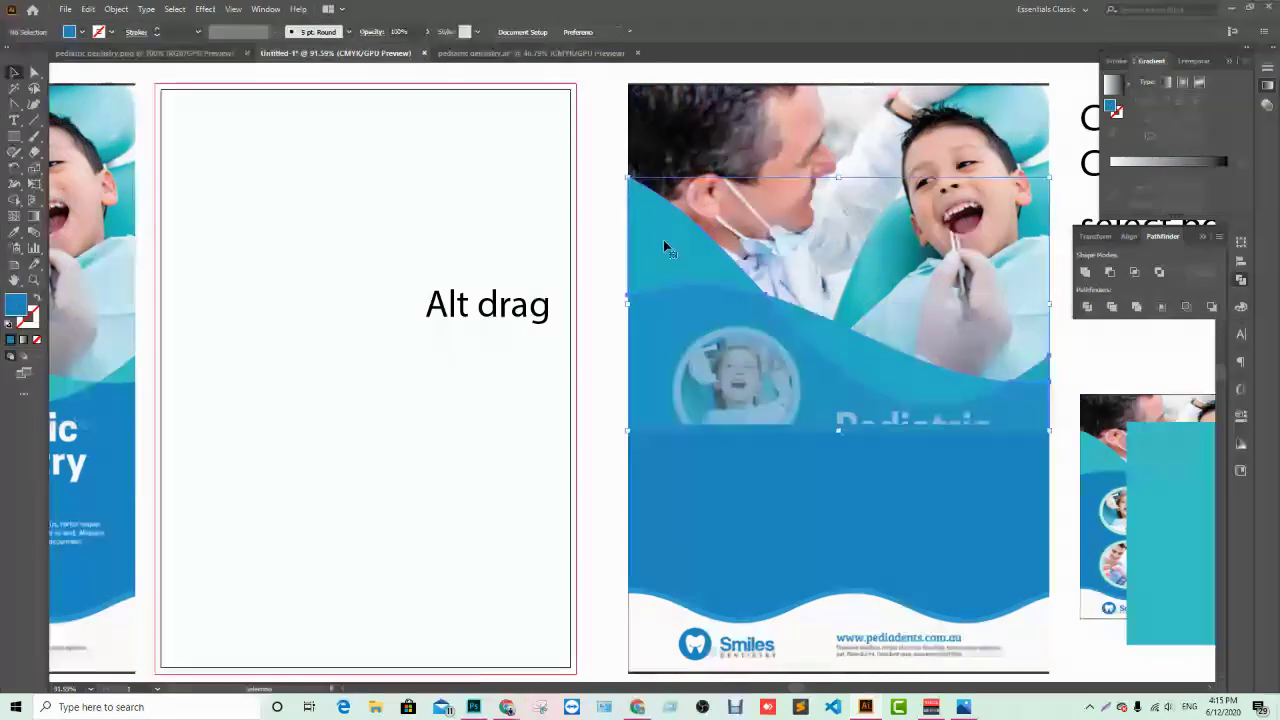
key("a")
left_click(829, 356)
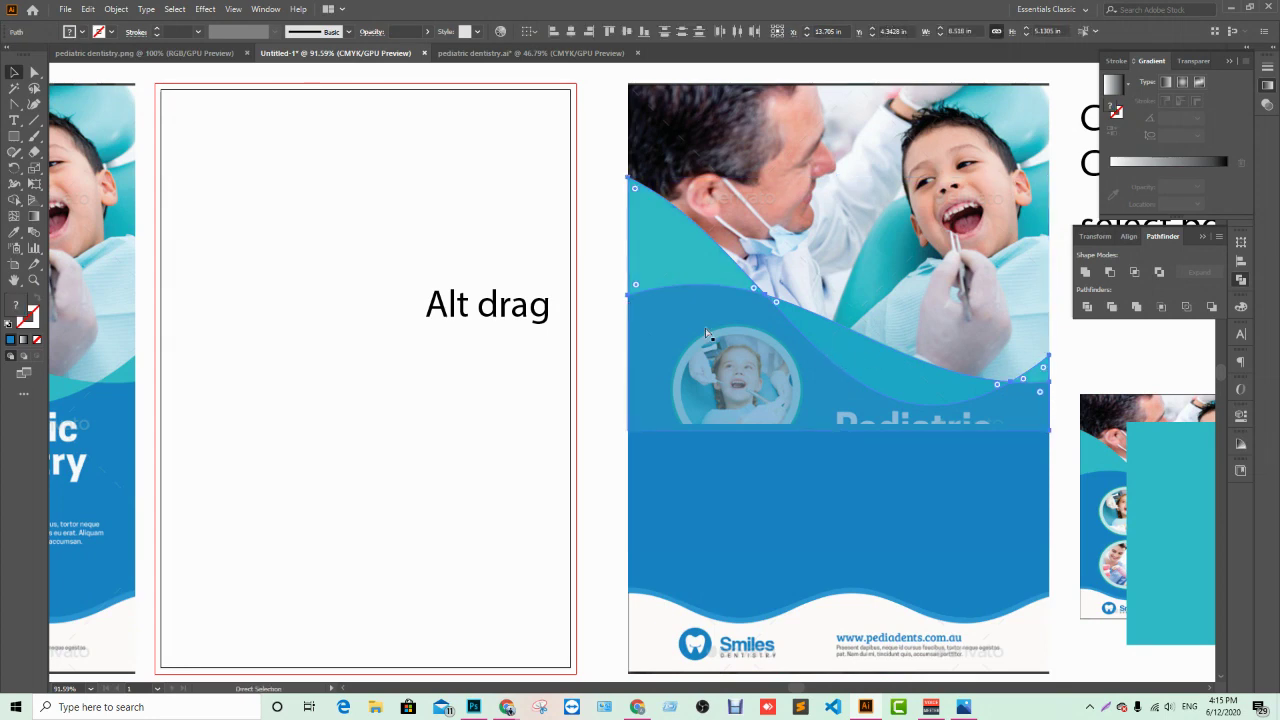
key("v")
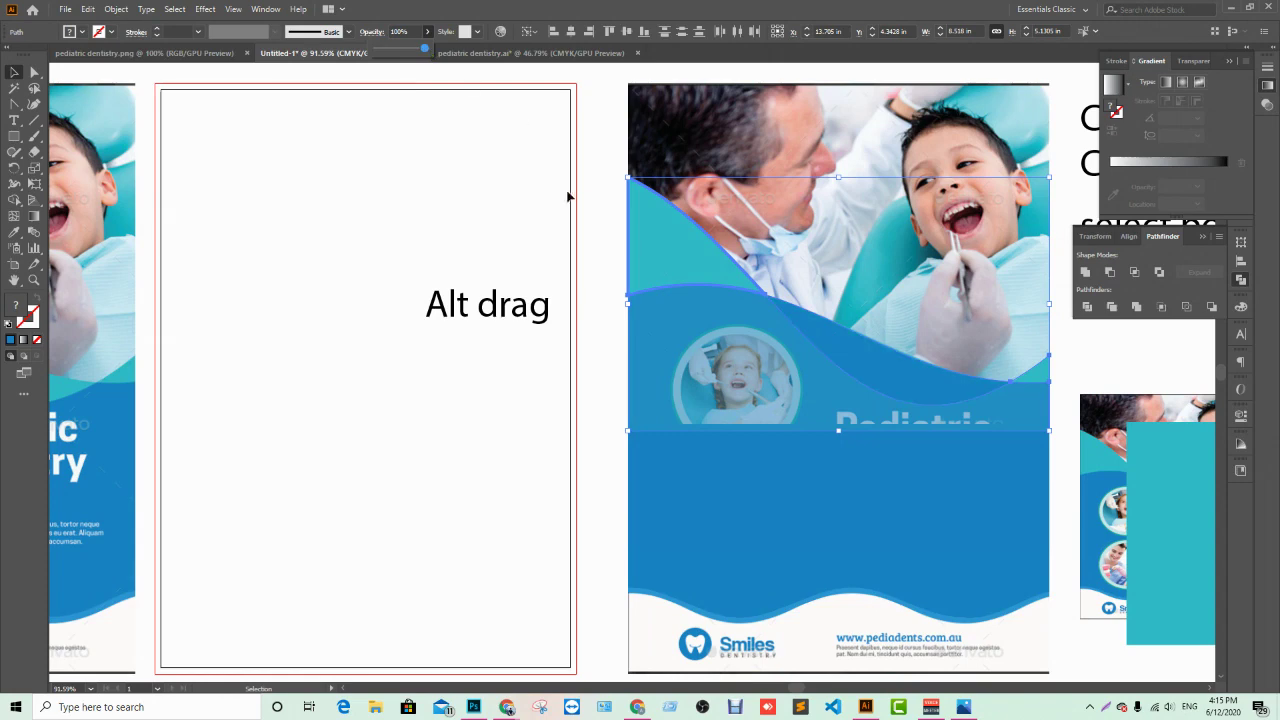
Step: Recolour the smaller blue wave pieces on the right teal with the Eyedropper
left_click(598, 232)
left_click(891, 364)
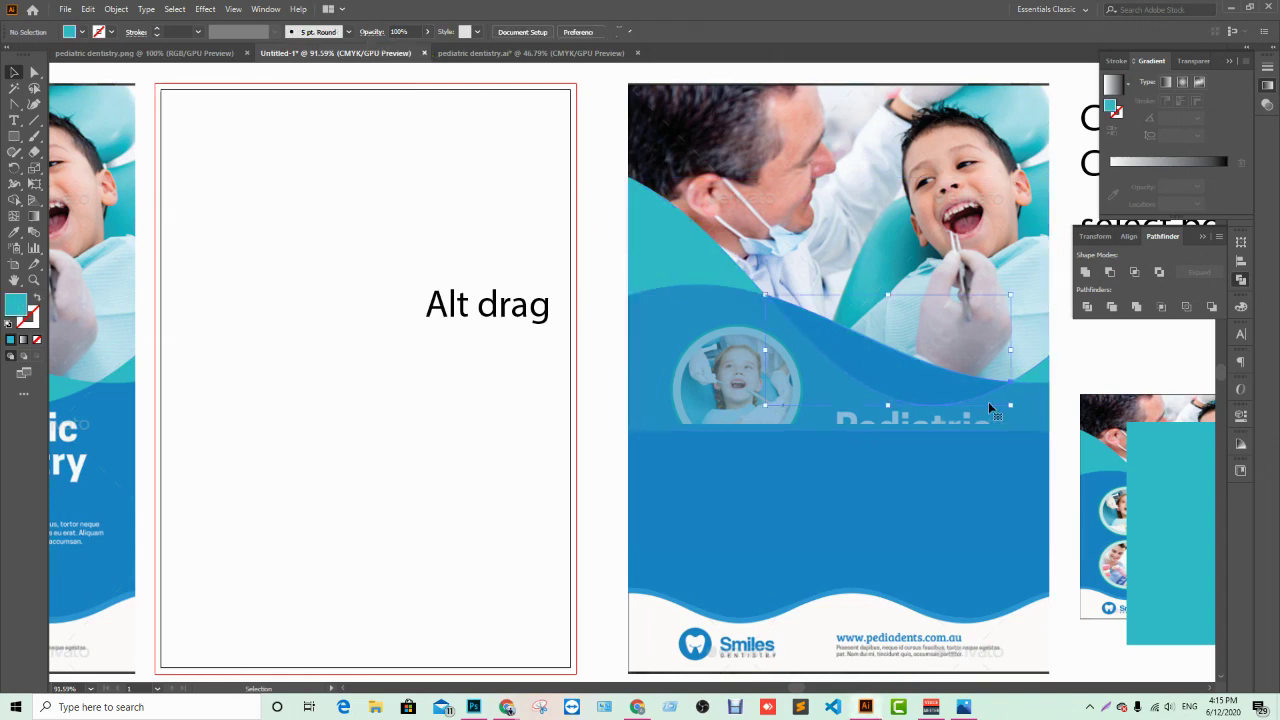
left_click(1040, 374)
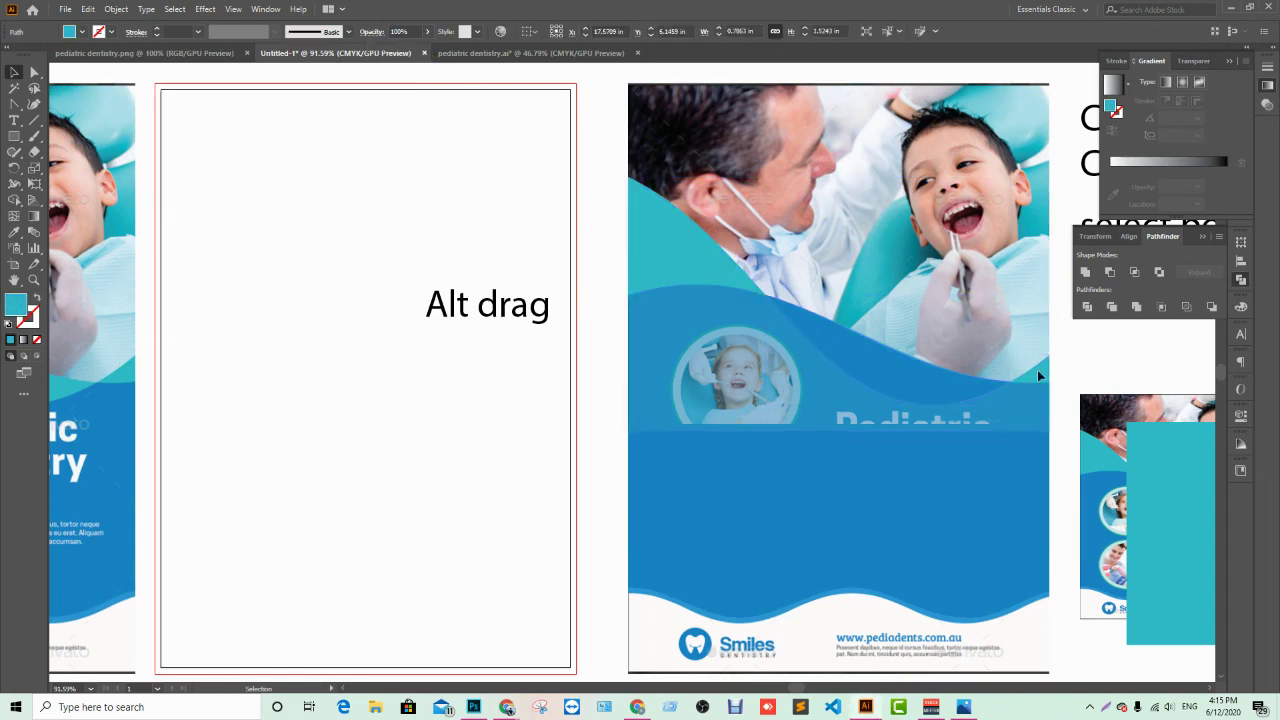
left_click(990, 383, "shift")
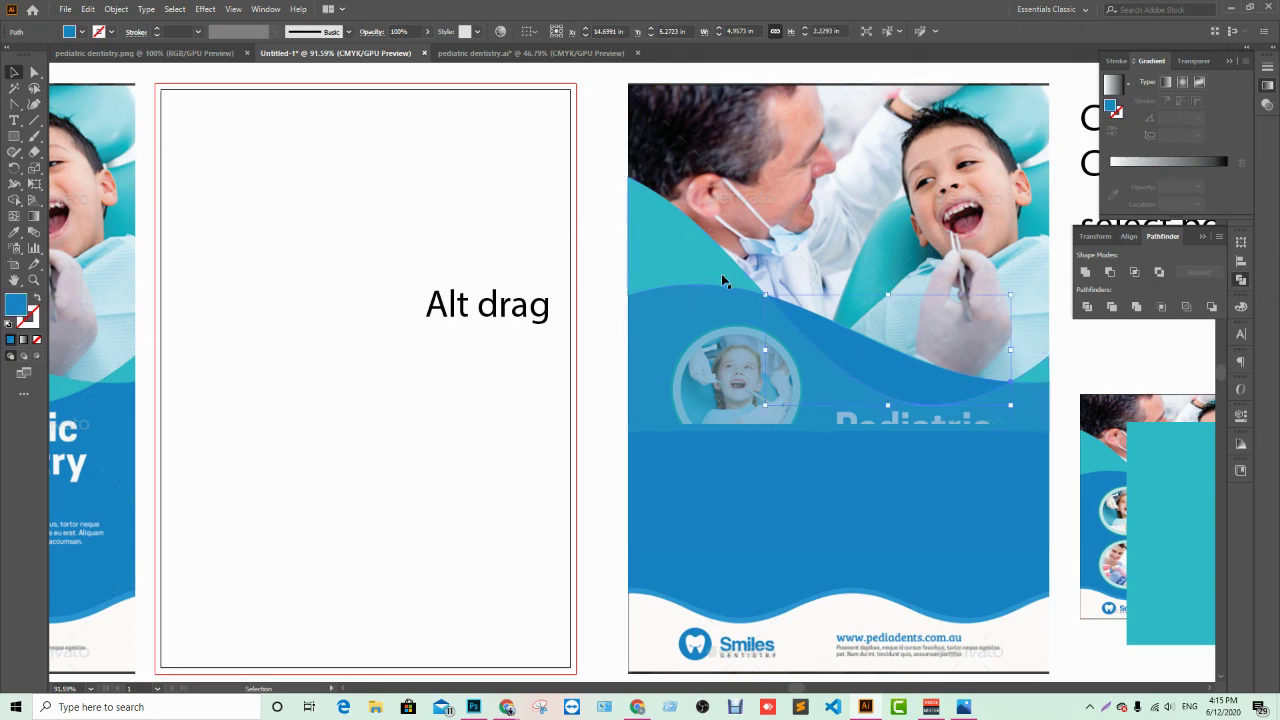
key("i")
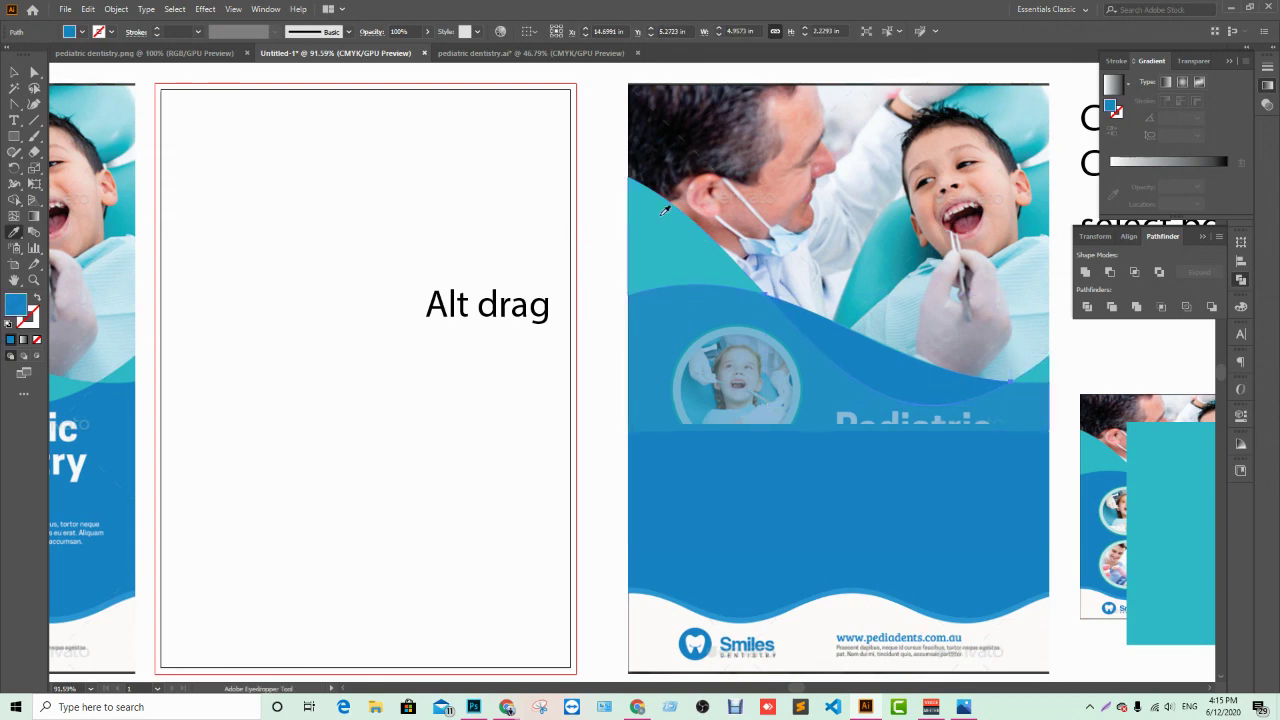
left_click(1171, 491)
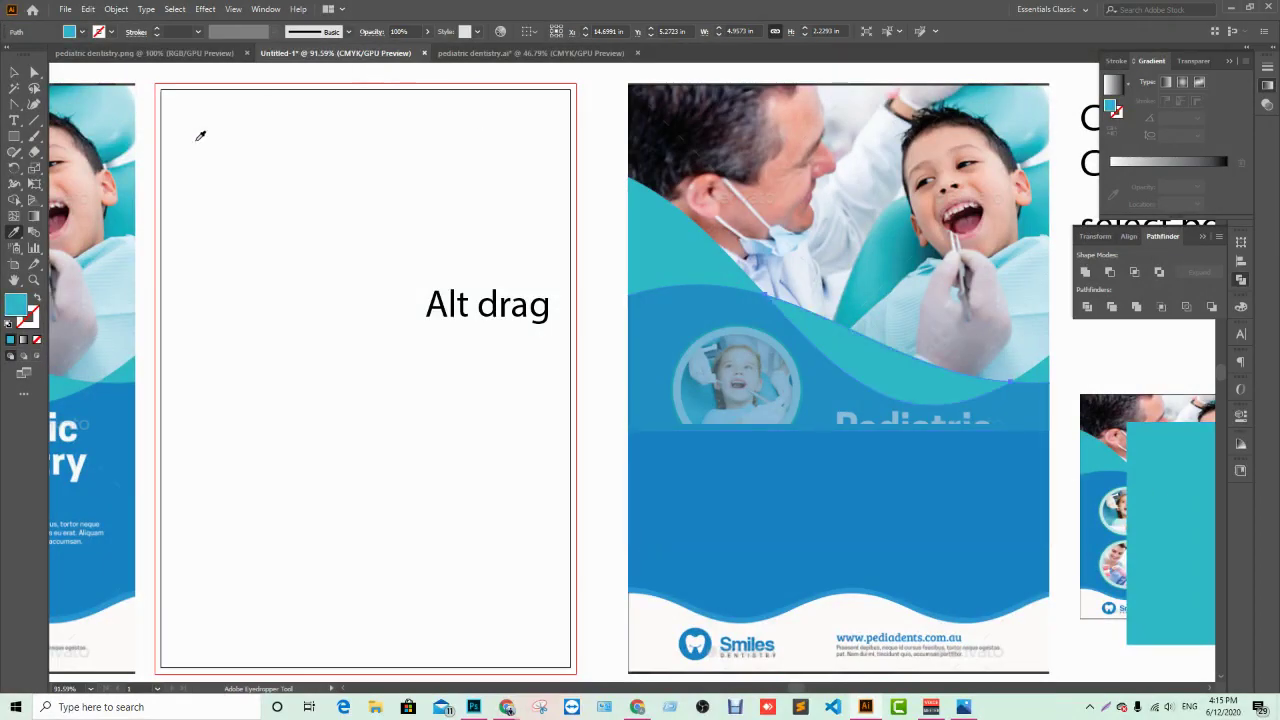
Step: Give another small wave piece the teal fill and group the wave artwork
left_click(14, 73)
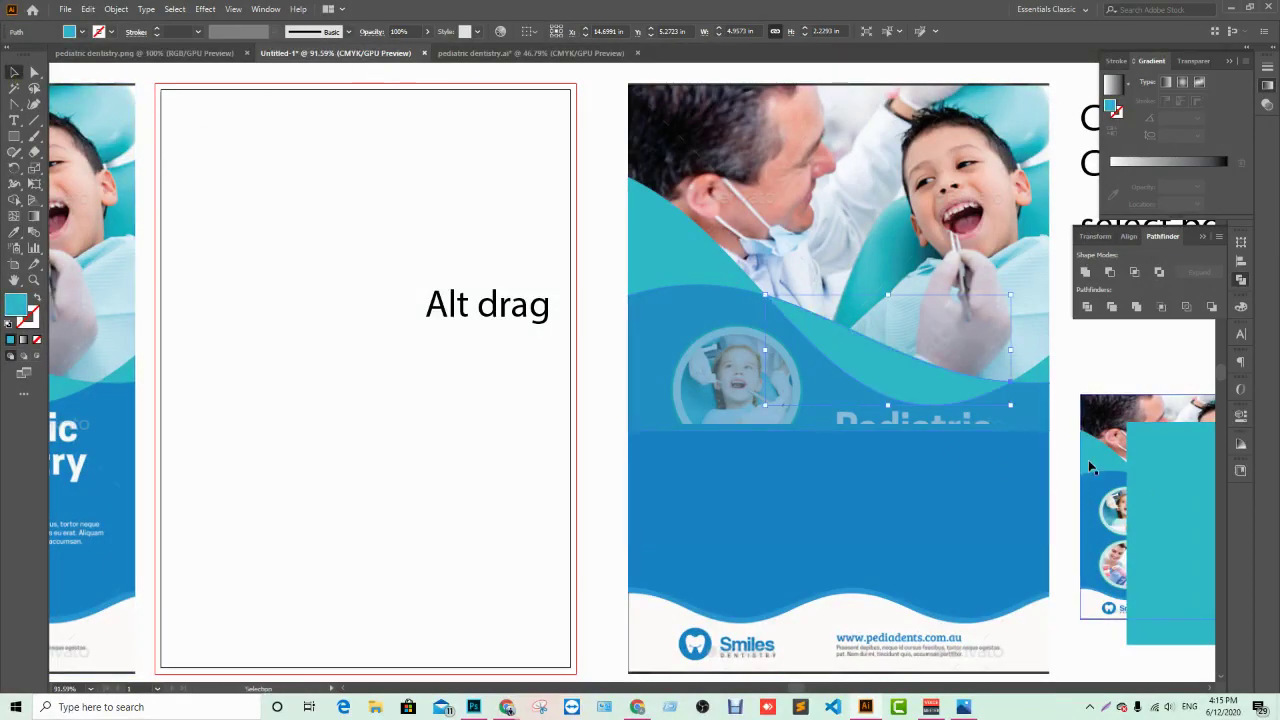
left_click(1030, 372)
key("i")
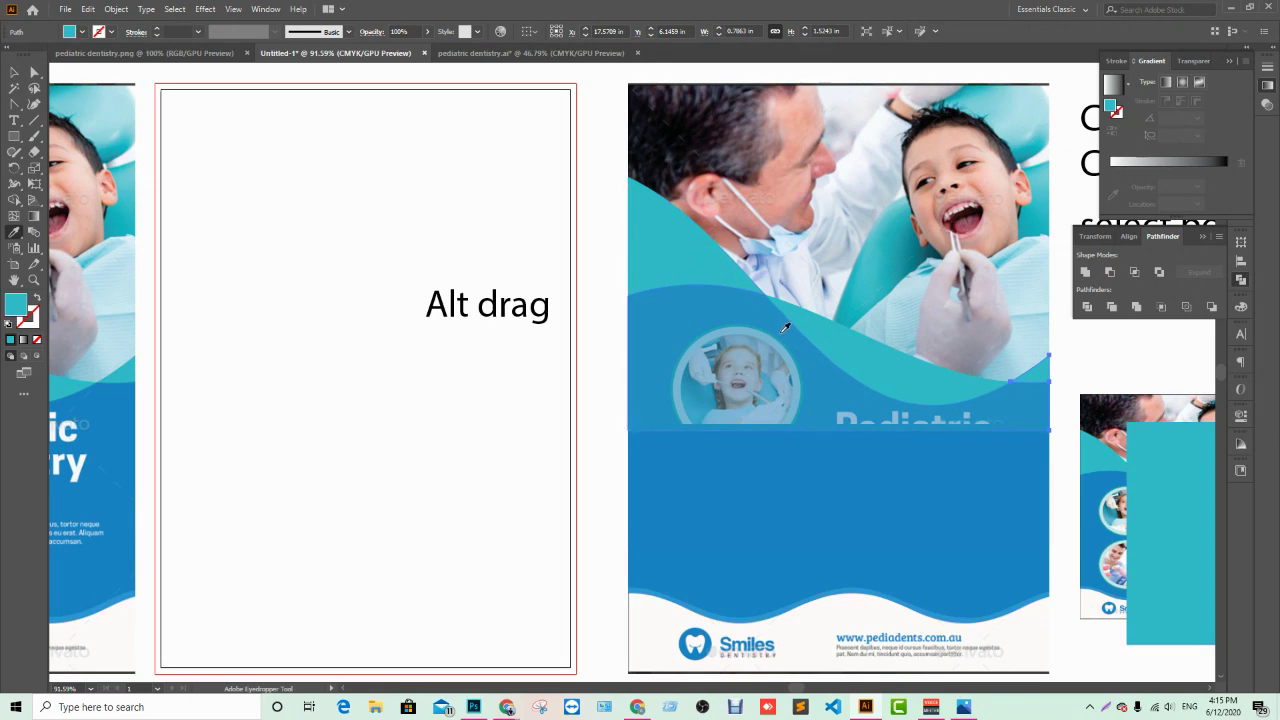
left_click(655, 234, "ctrl")
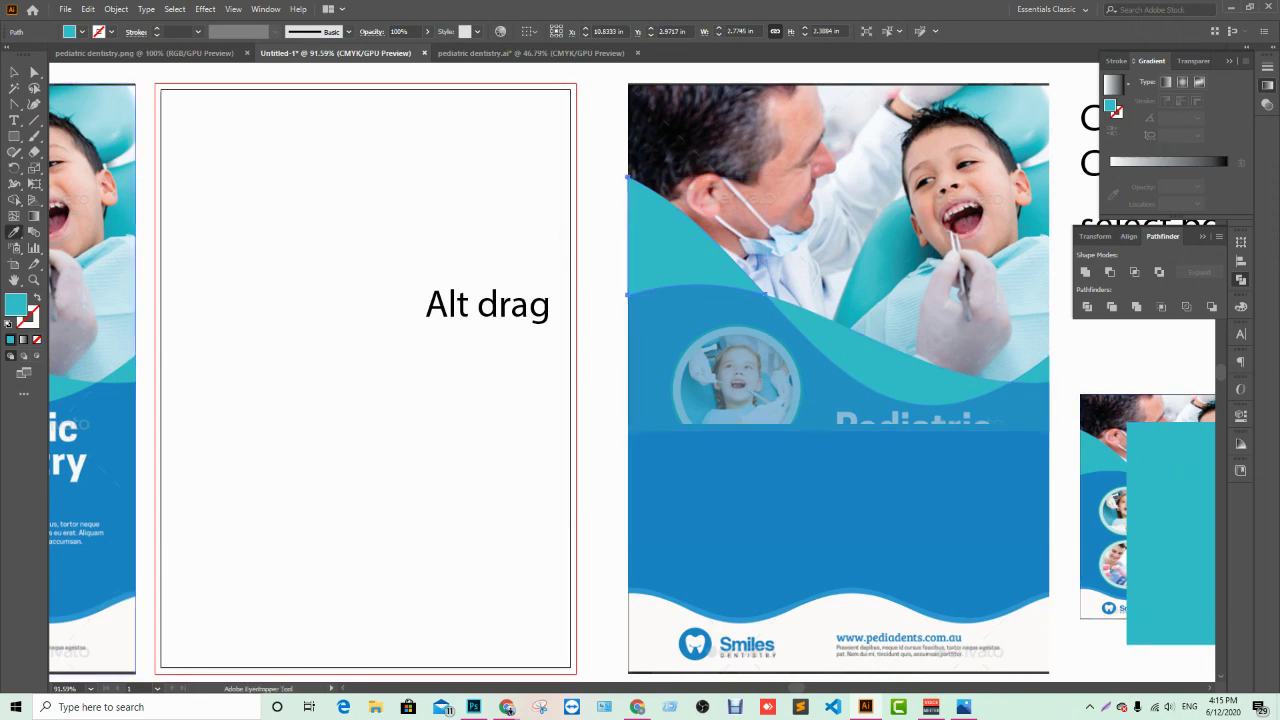
left_click(14, 72)
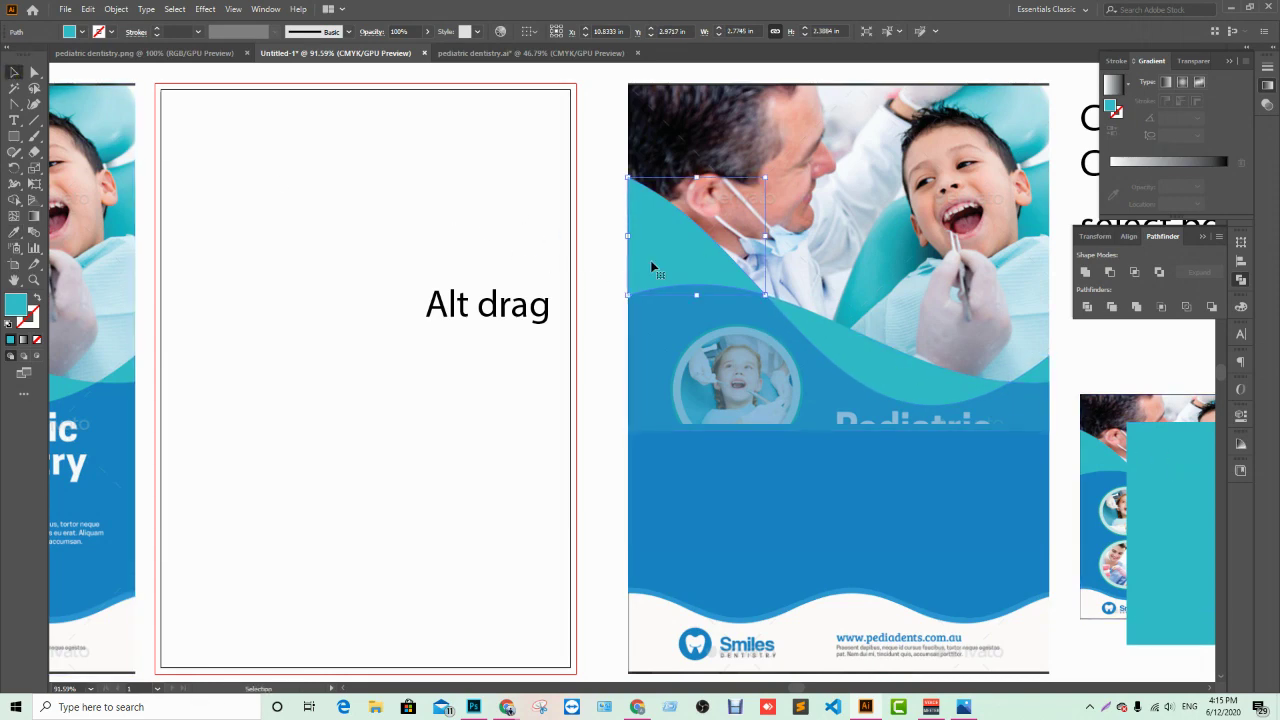
left_click(859, 350)
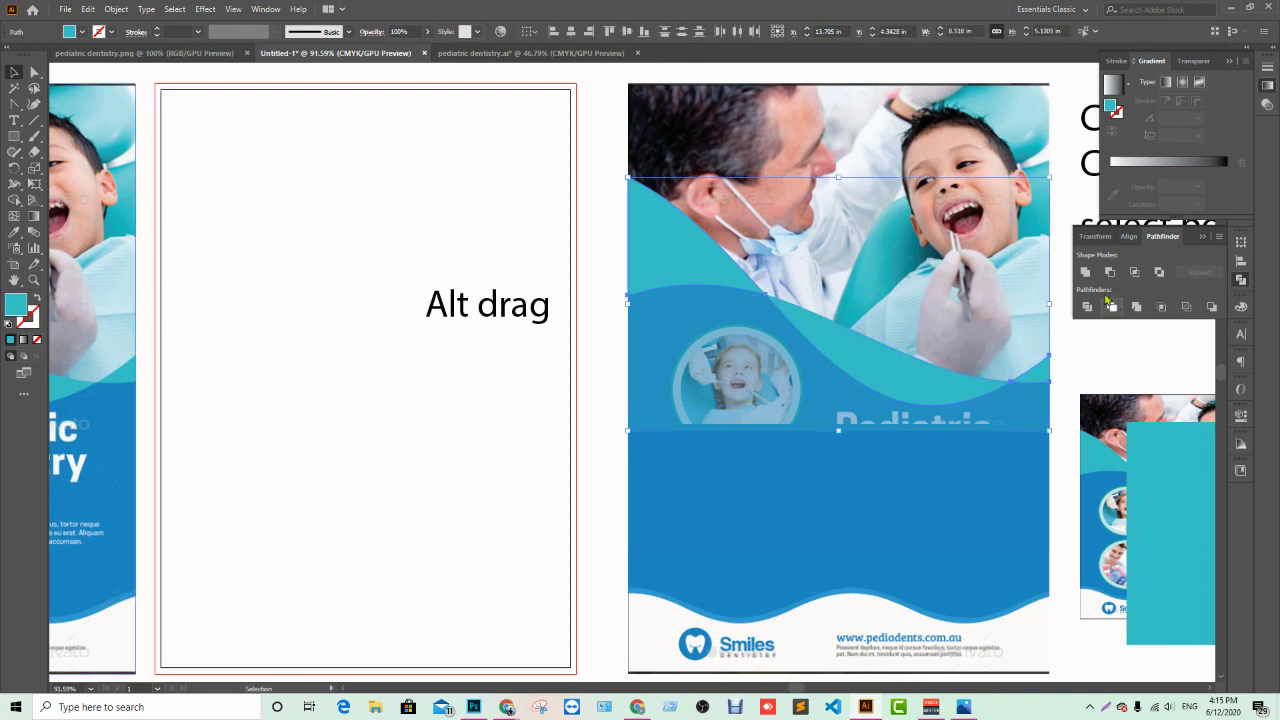
left_click(990, 318)
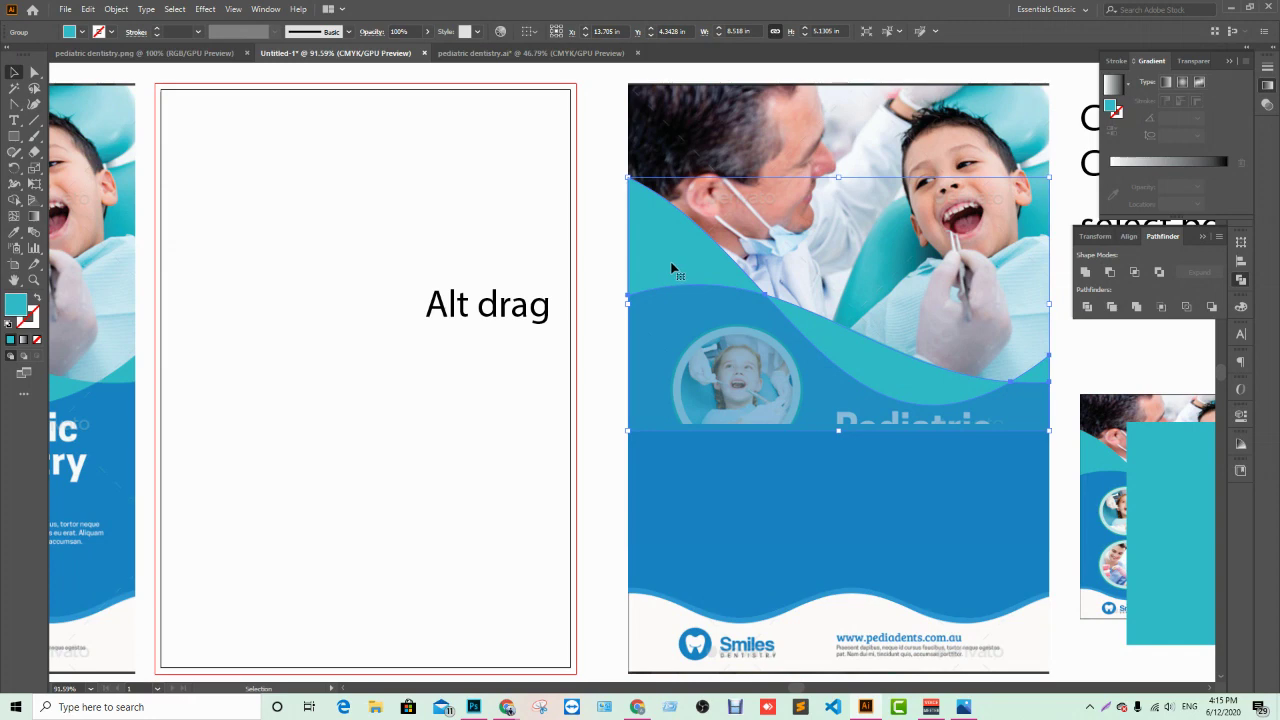
Step: Alt-drag a copy of the wave group onto the blank left artboard
left_click_drag(673, 268, 542, 268)
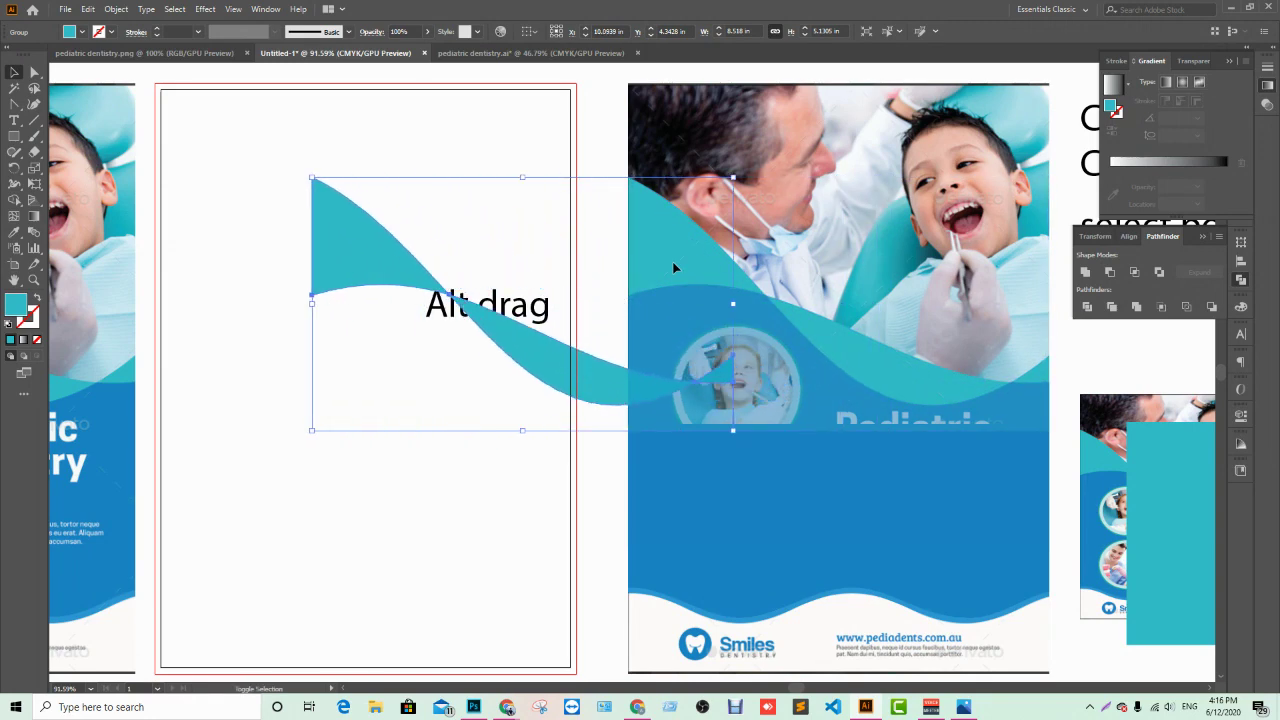
left_click_drag(673, 268, 371, 268)
left_click_drag(240, 268, 203, 268)
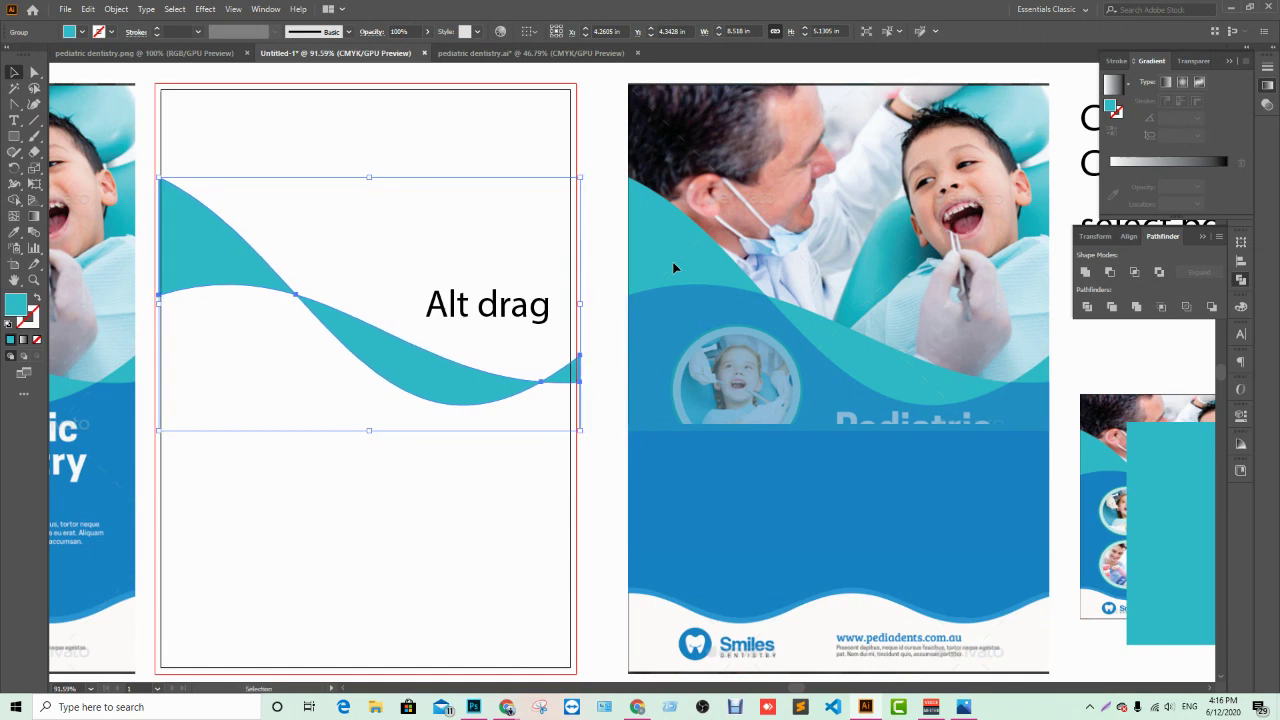
key("Left")
key("Left")
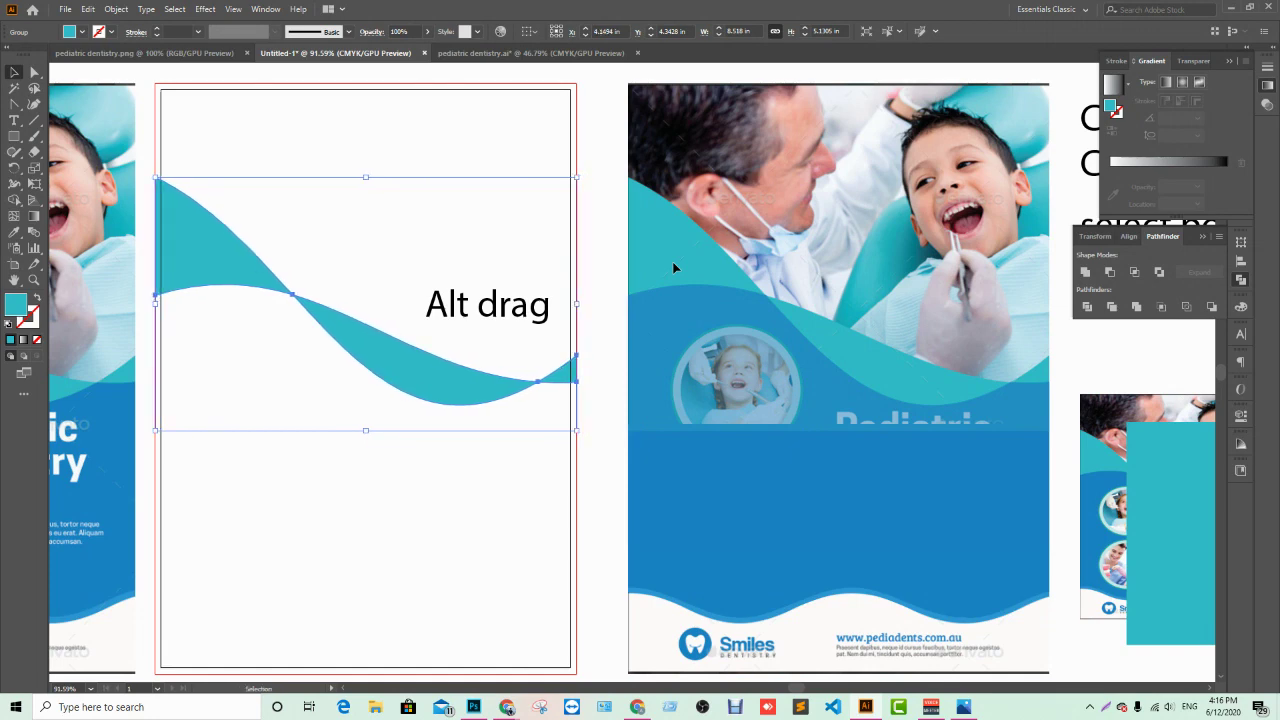
Step: Set the blue wave to 100% opacity and shift it onto the new artboard
left_click(684, 382)
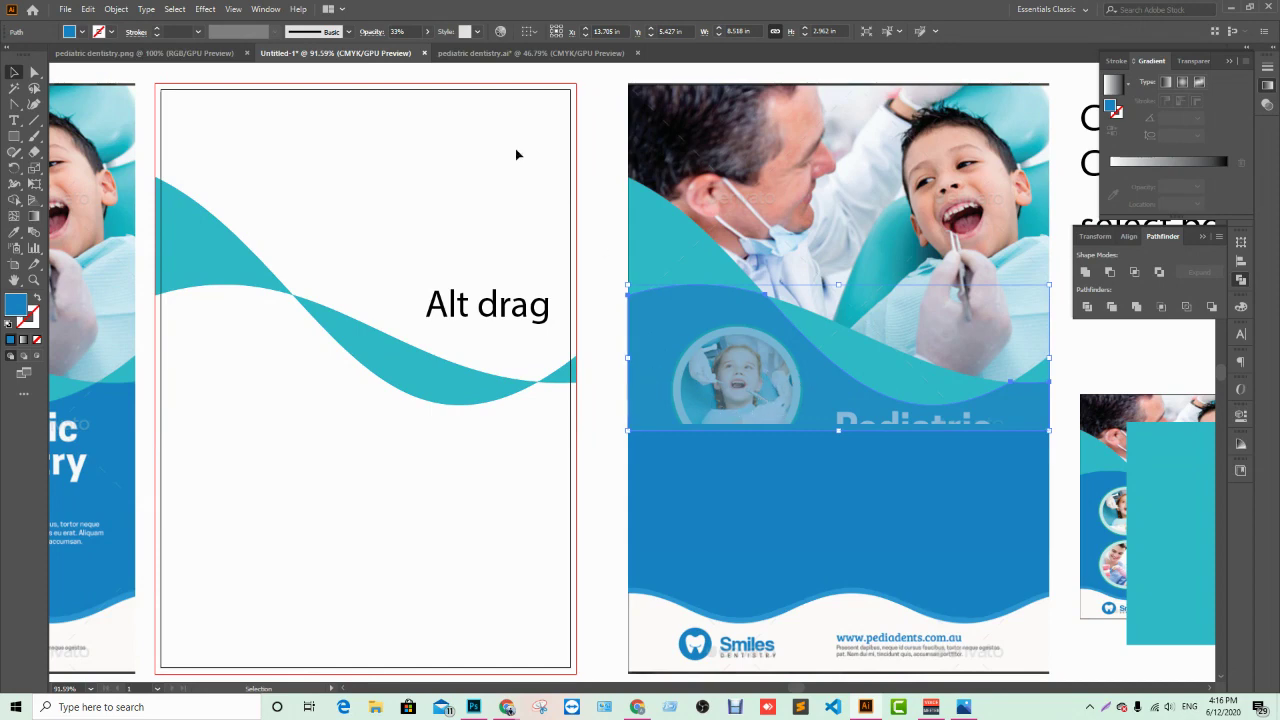
left_click(429, 35)
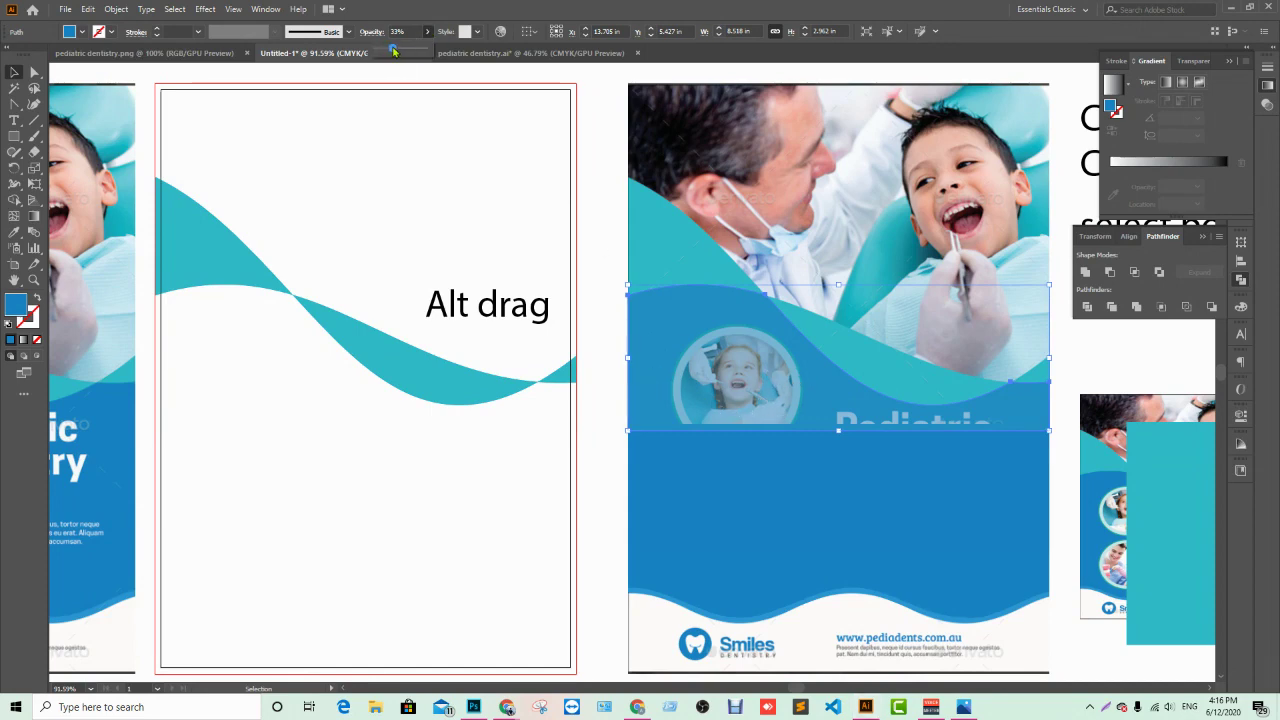
left_click_drag(393, 51, 446, 53)
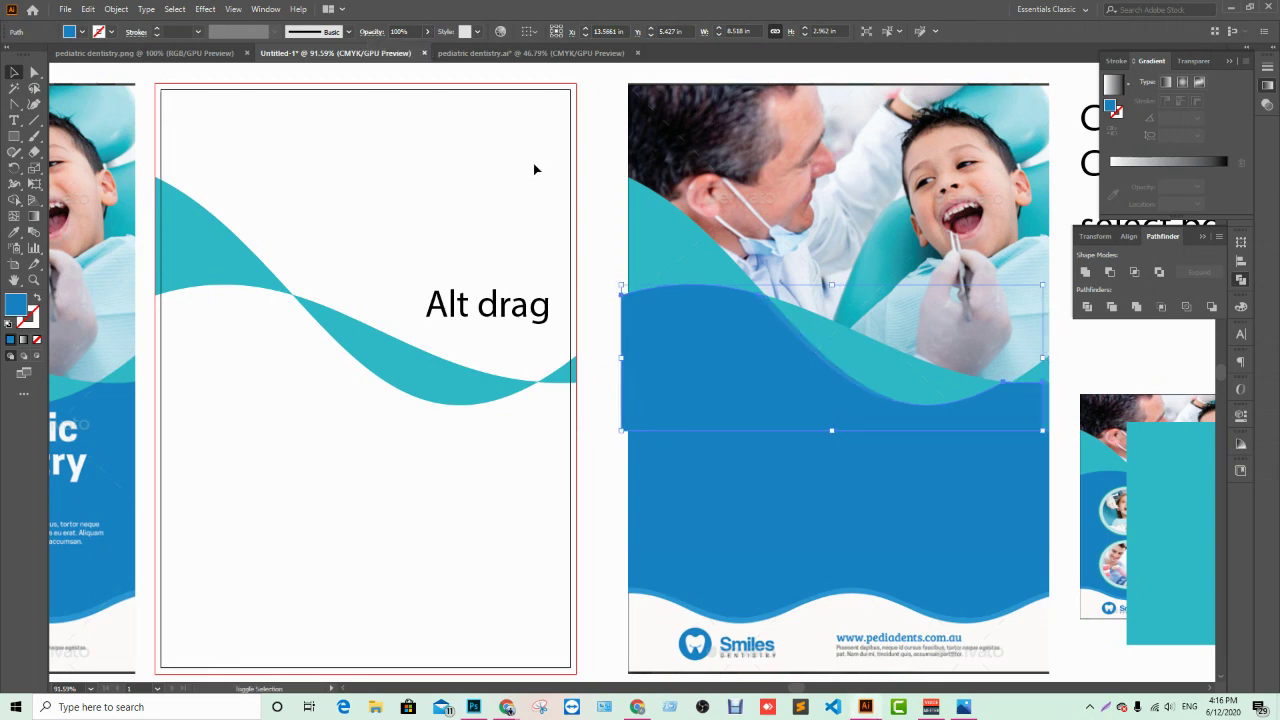
key("shift+Left")
key("shift+Left")
key("shift+Left")
key("shift+Left")
key("shift+Left")
key("shift+Left")
key("shift+Left")
key("shift+Left")
key("shift+Left")
key("shift+Left")
key("shift+Left")
key("shift+Left")
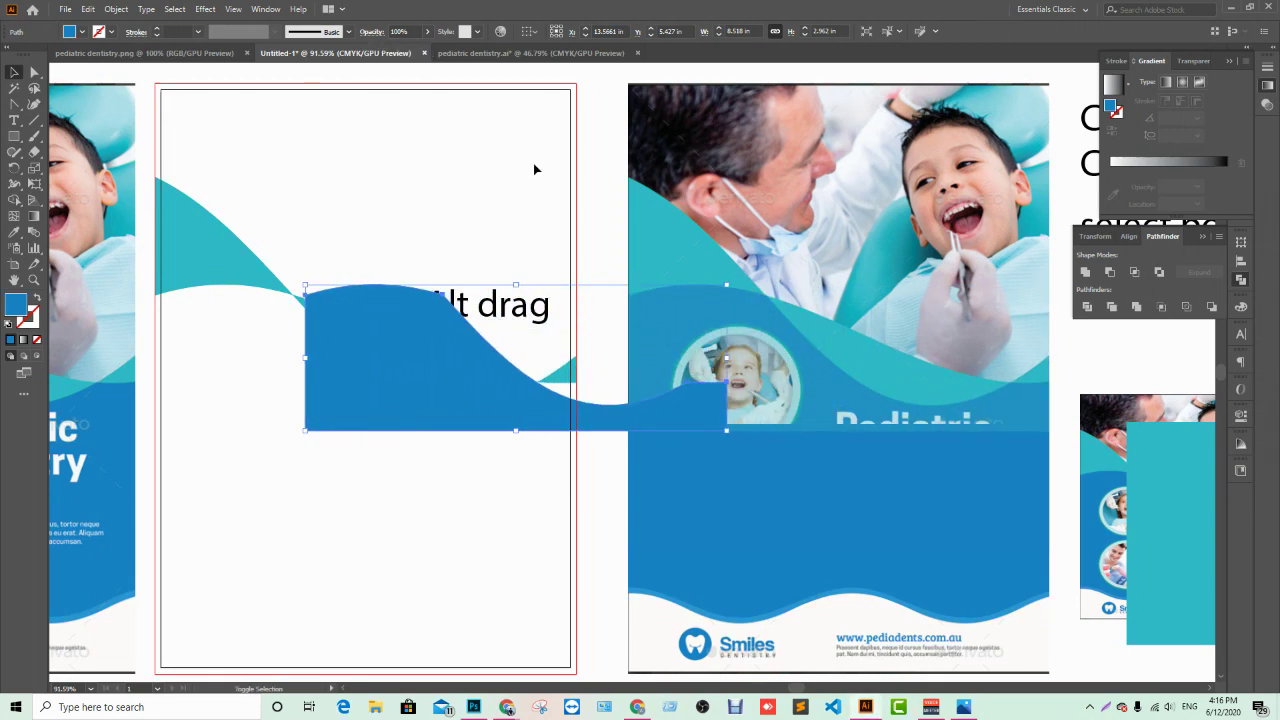
key("shift+Left")
key("shift+Left")
key("shift+Left")
key("shift+Left")
key("shift+Left")
key("shift+Left")
key("shift+Left")
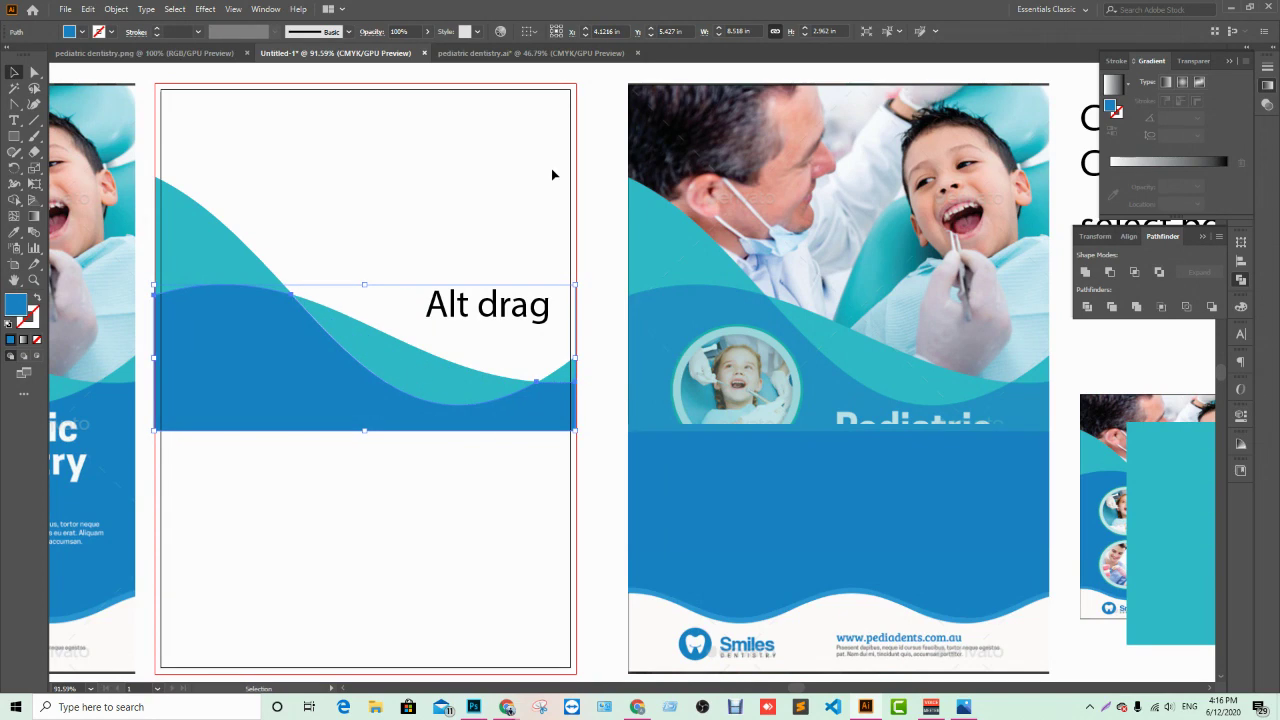
key("Right")
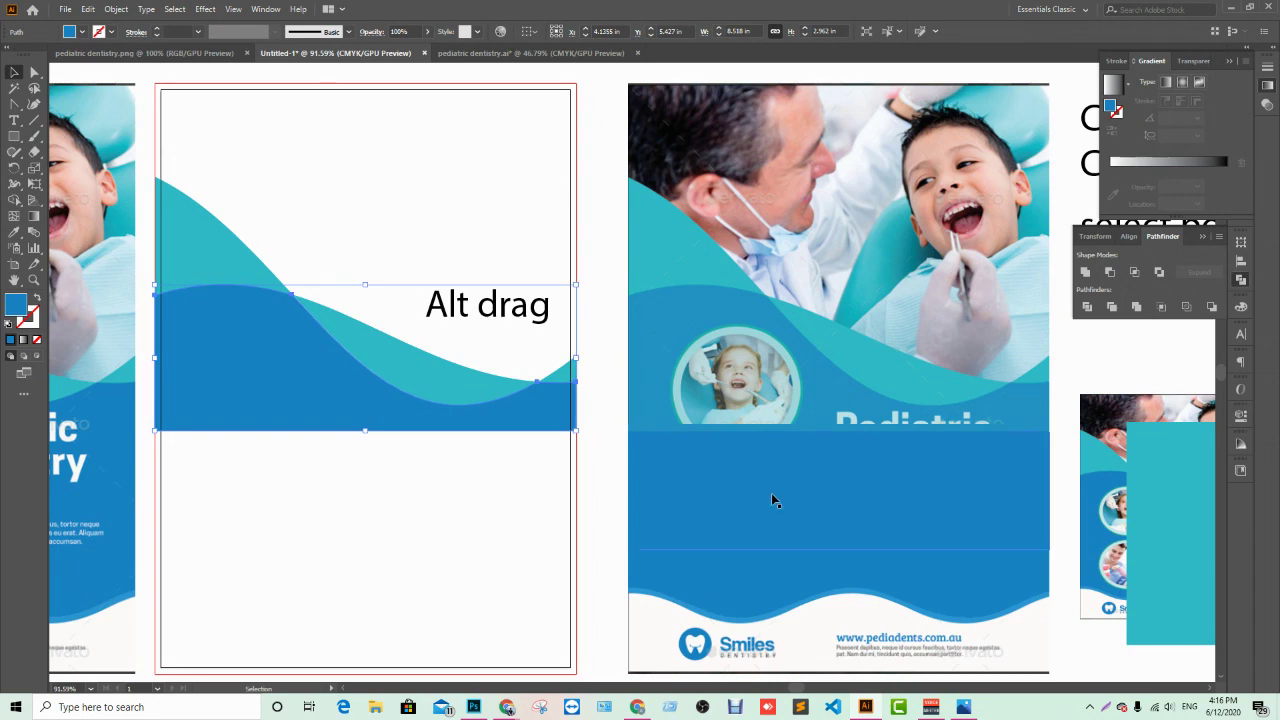
Step: Move the wavy blue bottom band left fully onto the new artboard
left_click_drag(614, 554, 694, 611)
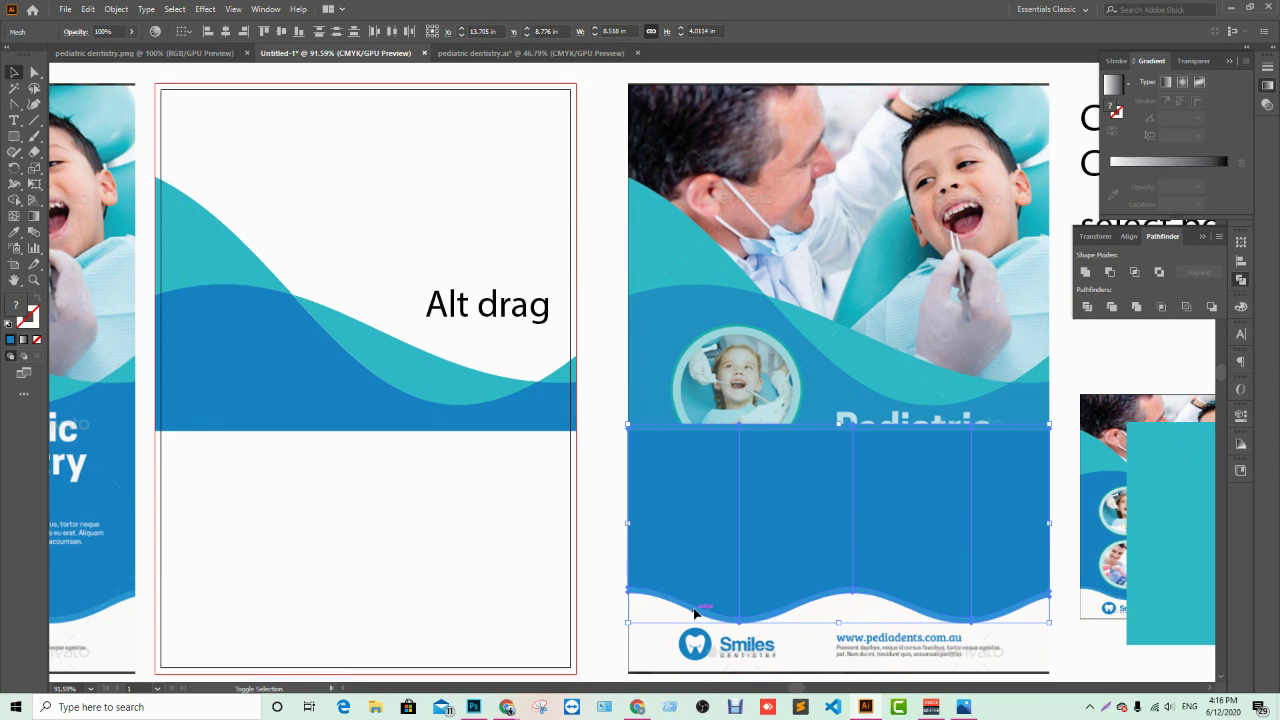
key("Left")
key("Left")
key("Left")
key("Left")
key("Left")
key("Left")
key("Left")
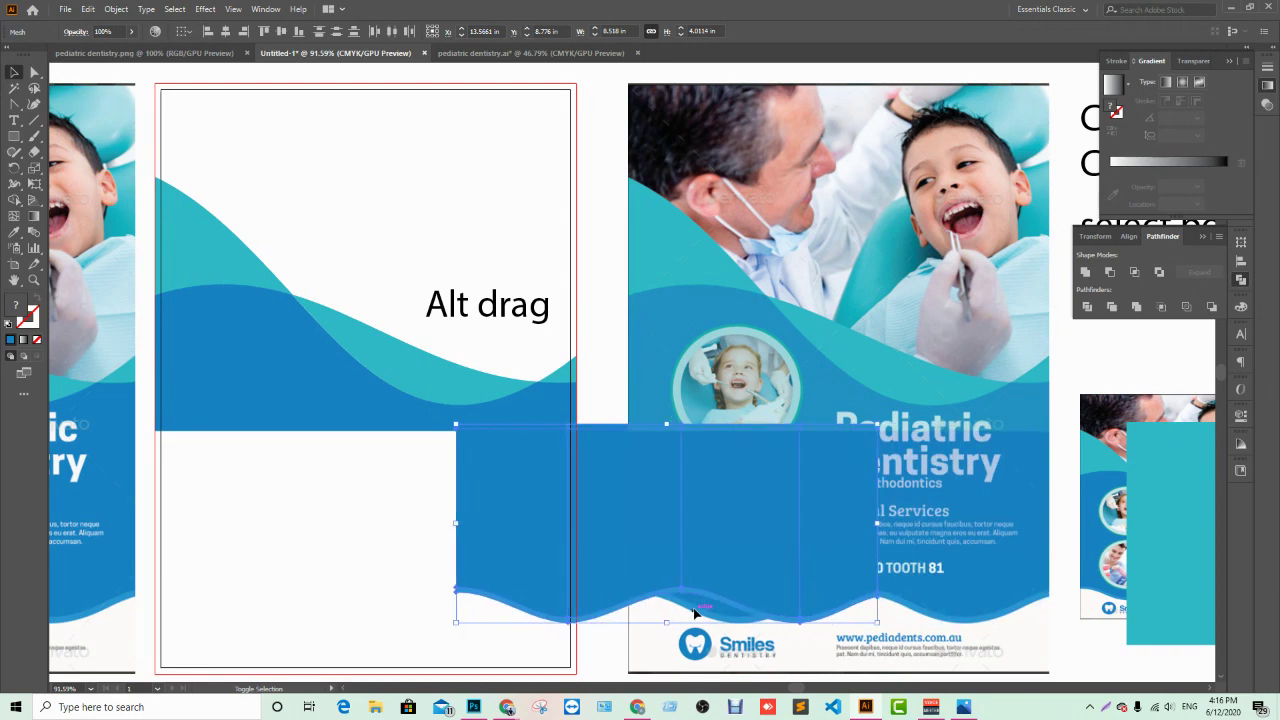
key("Left")
key("Left")
key("Left")
key("Left")
key("Left")
key("Left")
key("Left")
key("Left")
key("Left")
key("Left")
key("Left")
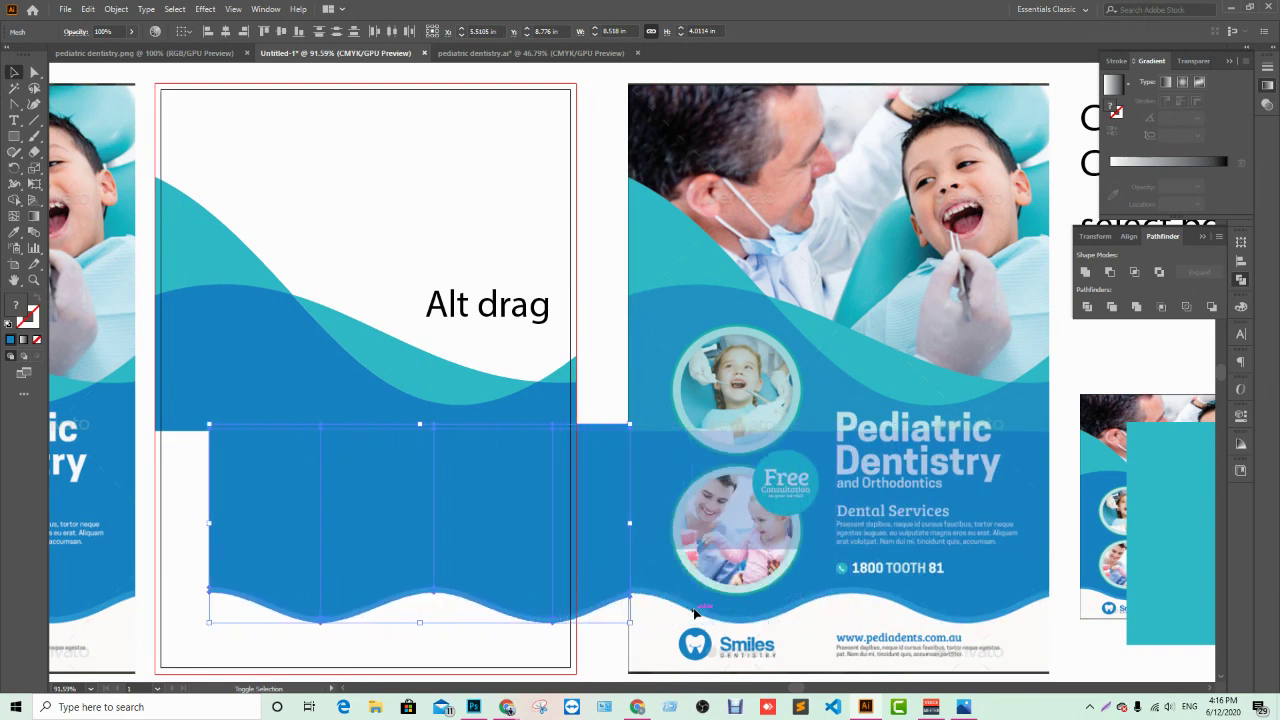
key("Left")
key("Left")
key("Left")
key("Left")
key("Left")
key("Left")
key("Left")
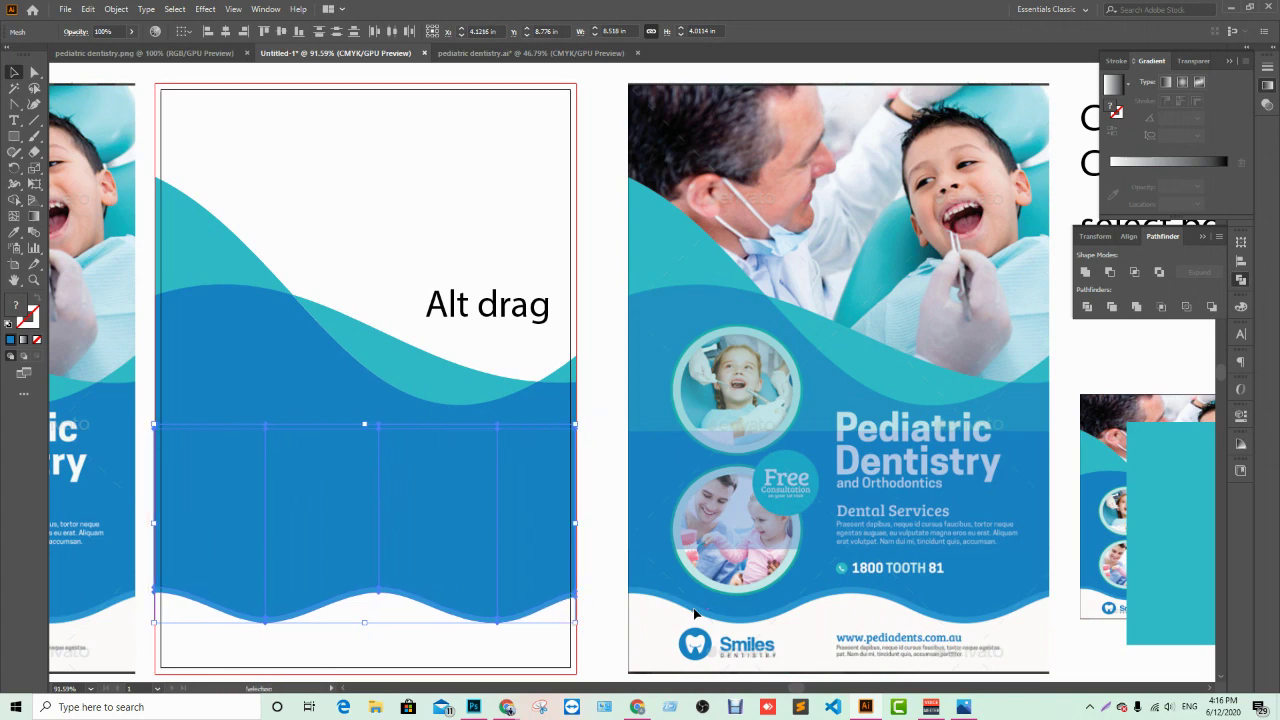
left_click(607, 504)
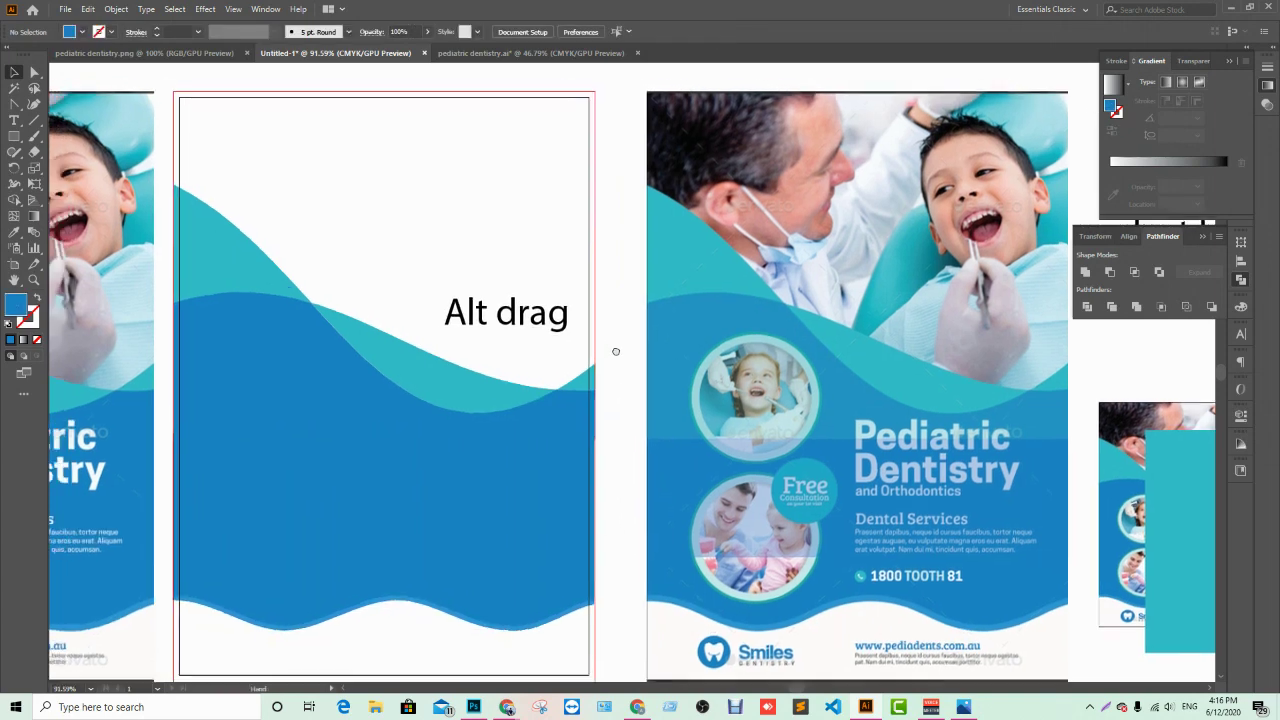
left_click_drag(580, 340, 723, 366)
key("z")
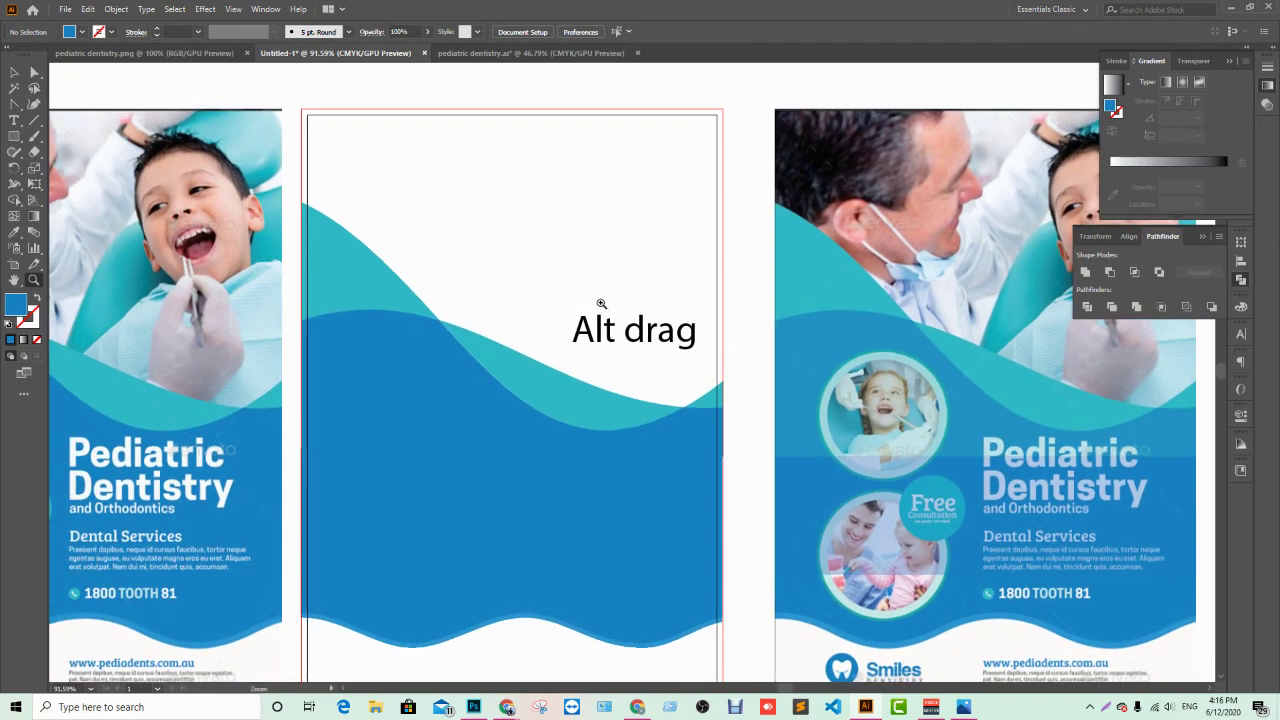
left_click_drag(464, 343, 485, 343)
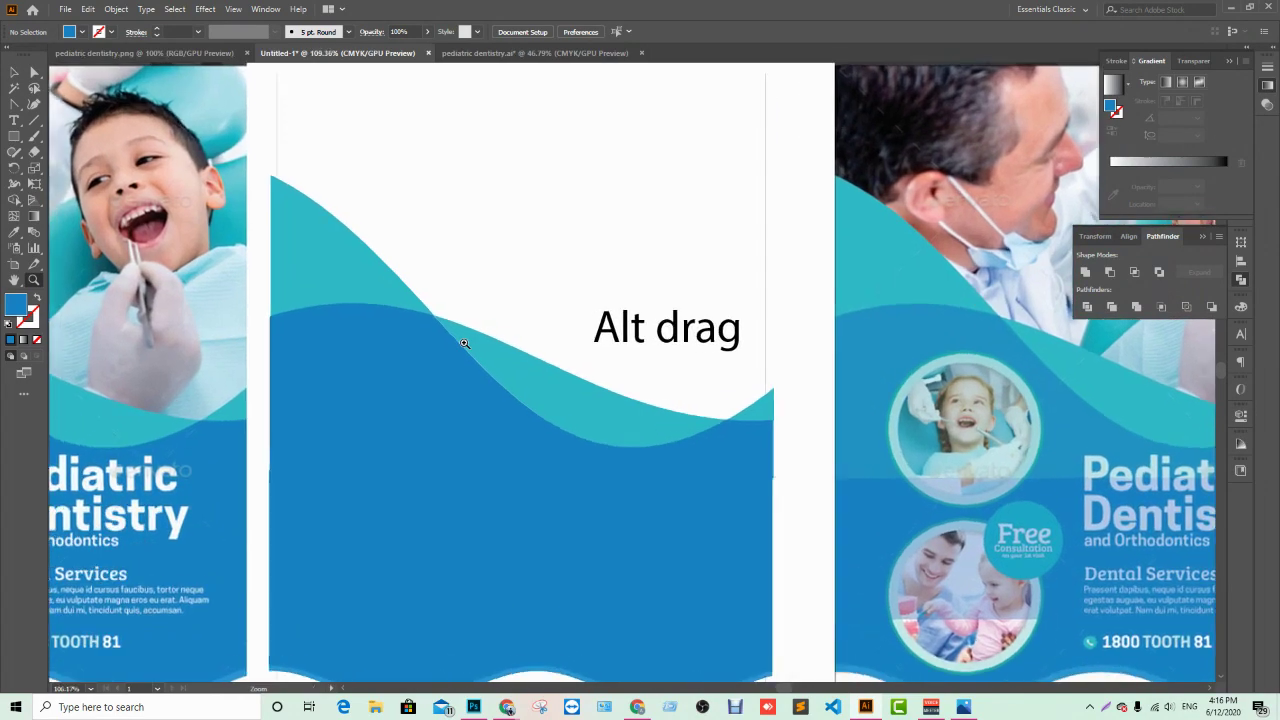
key("v")
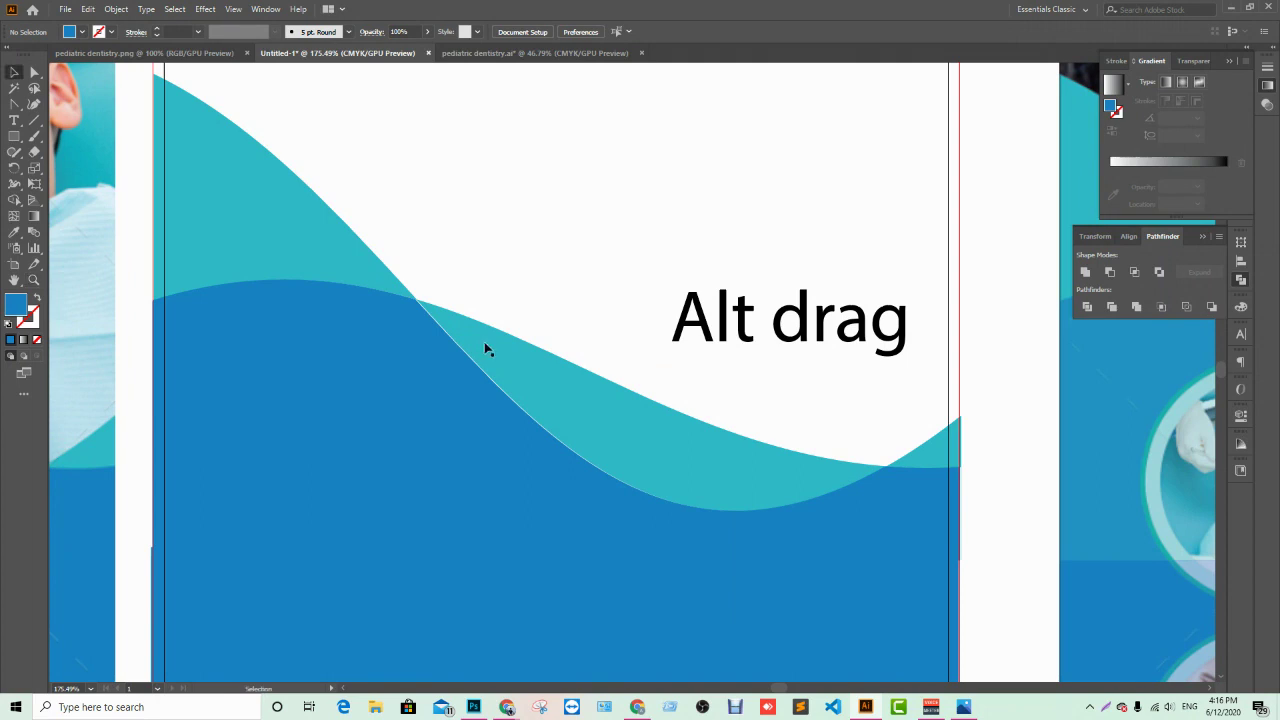
left_click(487, 348)
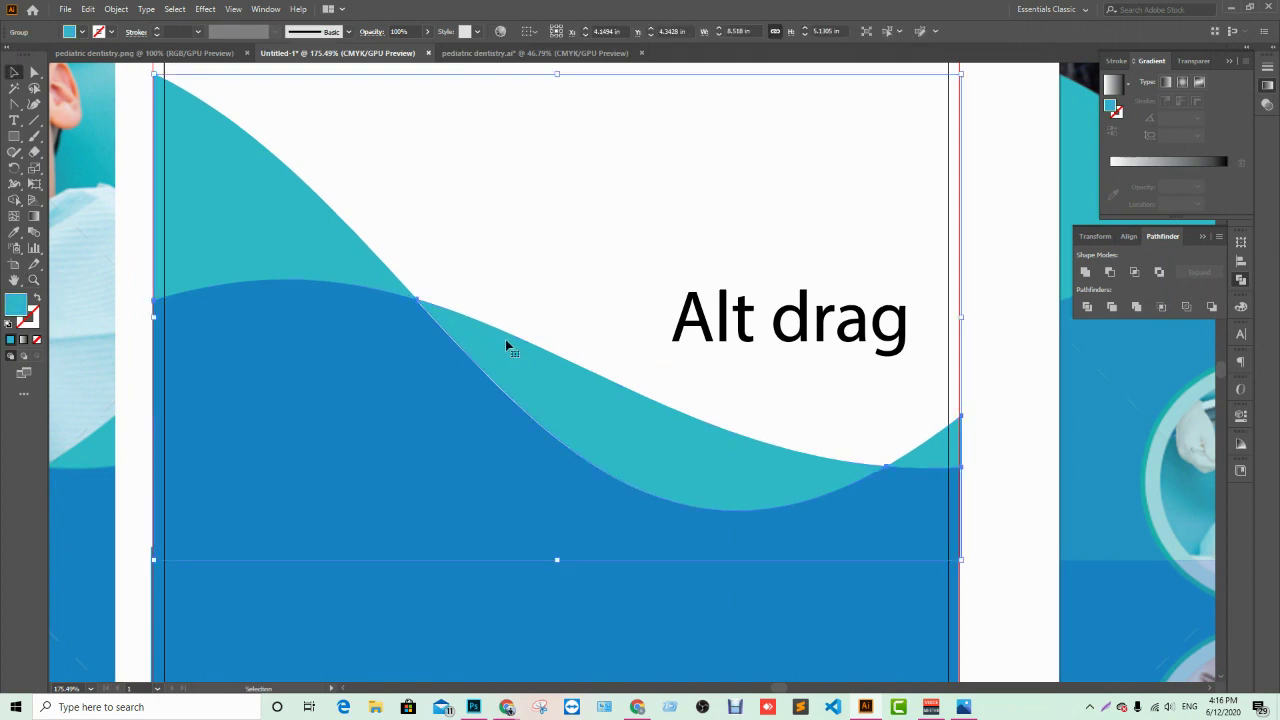
left_click(1041, 374)
key("z")
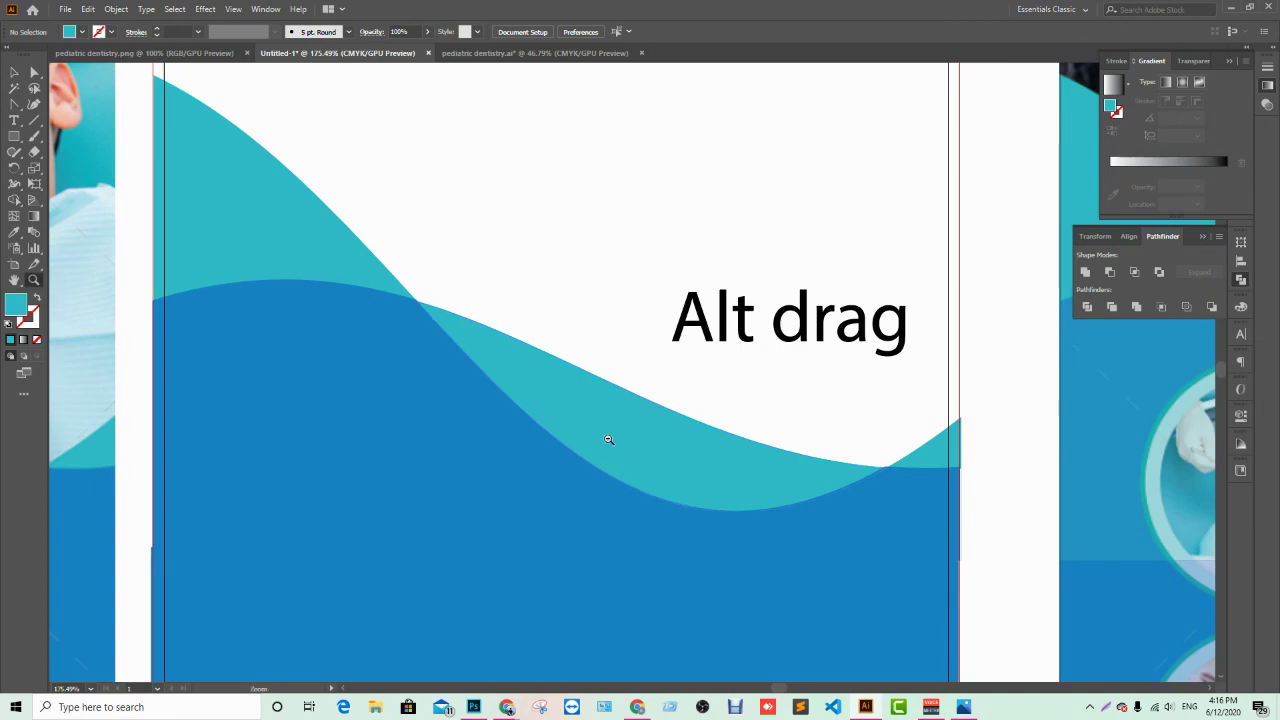
scroll(608, 439, "down", 2)
scroll(608, 441, "down", 2)
scroll(580, 354, "down", 2)
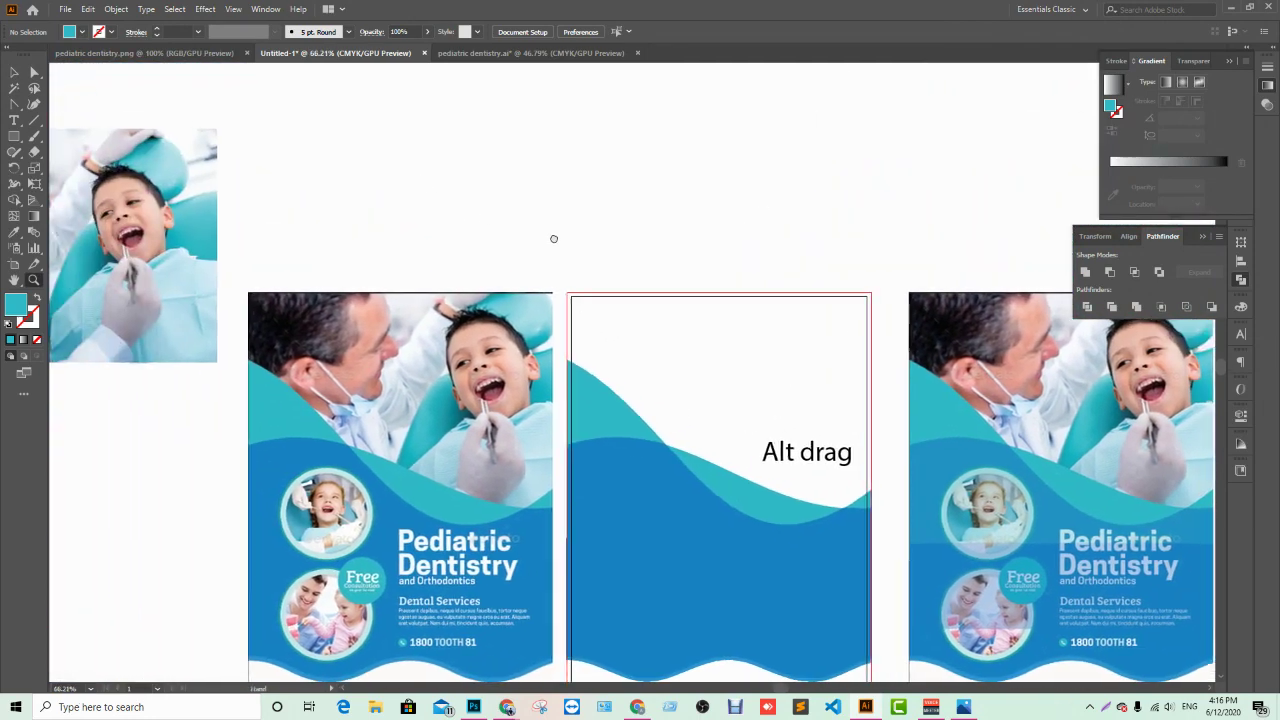
left_click_drag(553, 238, 556, 238)
key("v")
Step: Drag the dentist photo onto the new artboard and nudge it down to the top edge
mouse_move(187, 218)
left_mouse_down()
mouse_move(841, 276)
mouse_move(726, 173)
left_mouse_up()
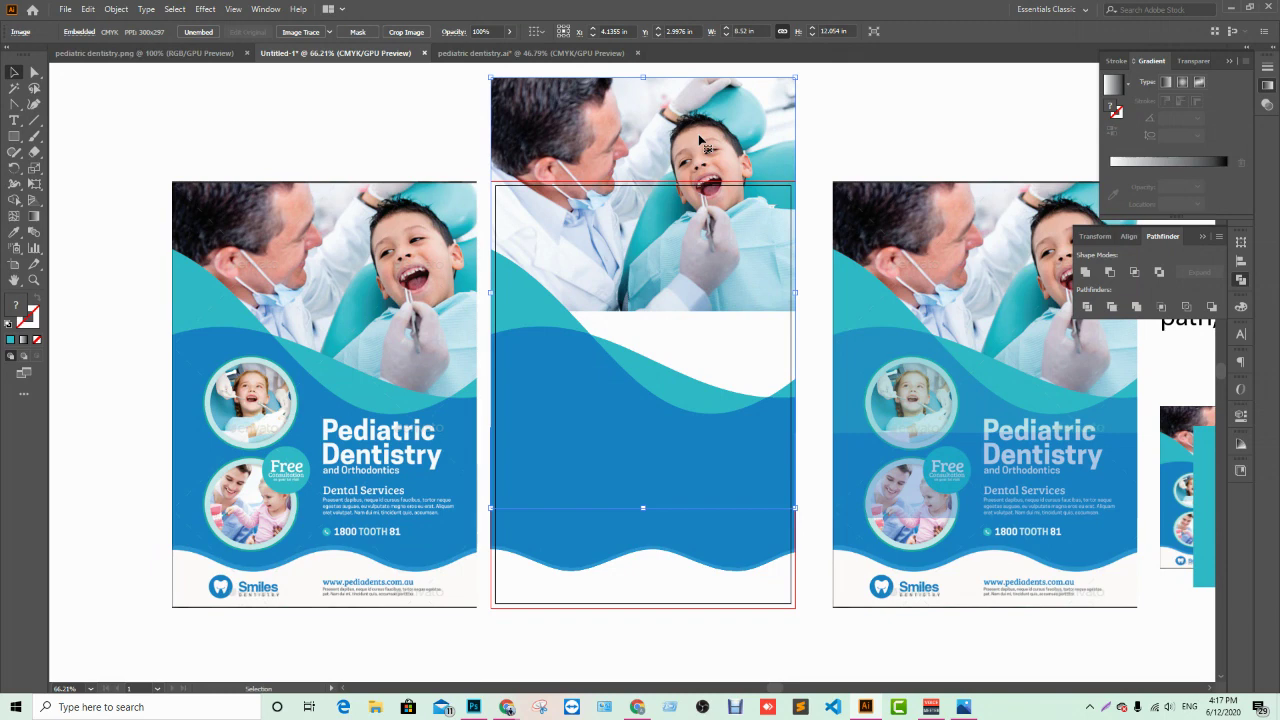
key("shift+Down")
key("shift+Down")
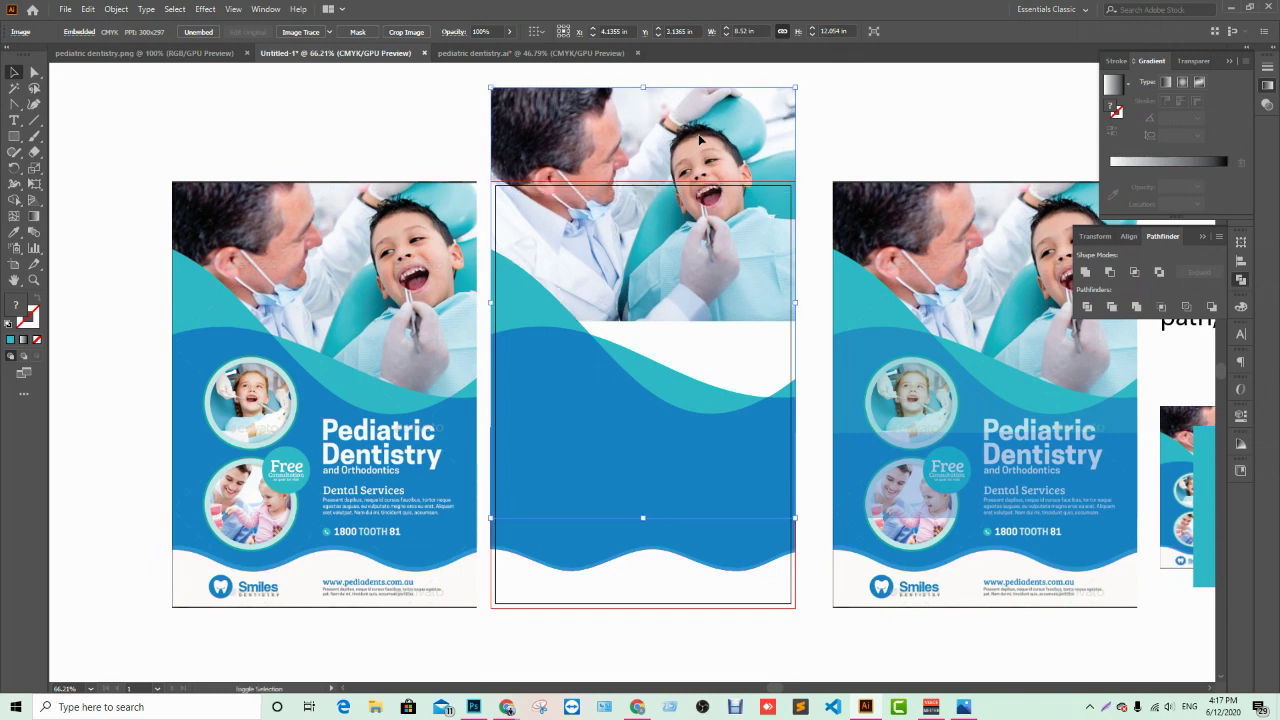
key("shift+Down")
key("shift+Down")
key("shift+Down")
key("shift+Down")
key("shift+Down")
key("shift+Down")
key("shift+Down")
key("shift+Down")
key("shift+Down")
key("shift+Down")
key("shift+Down")
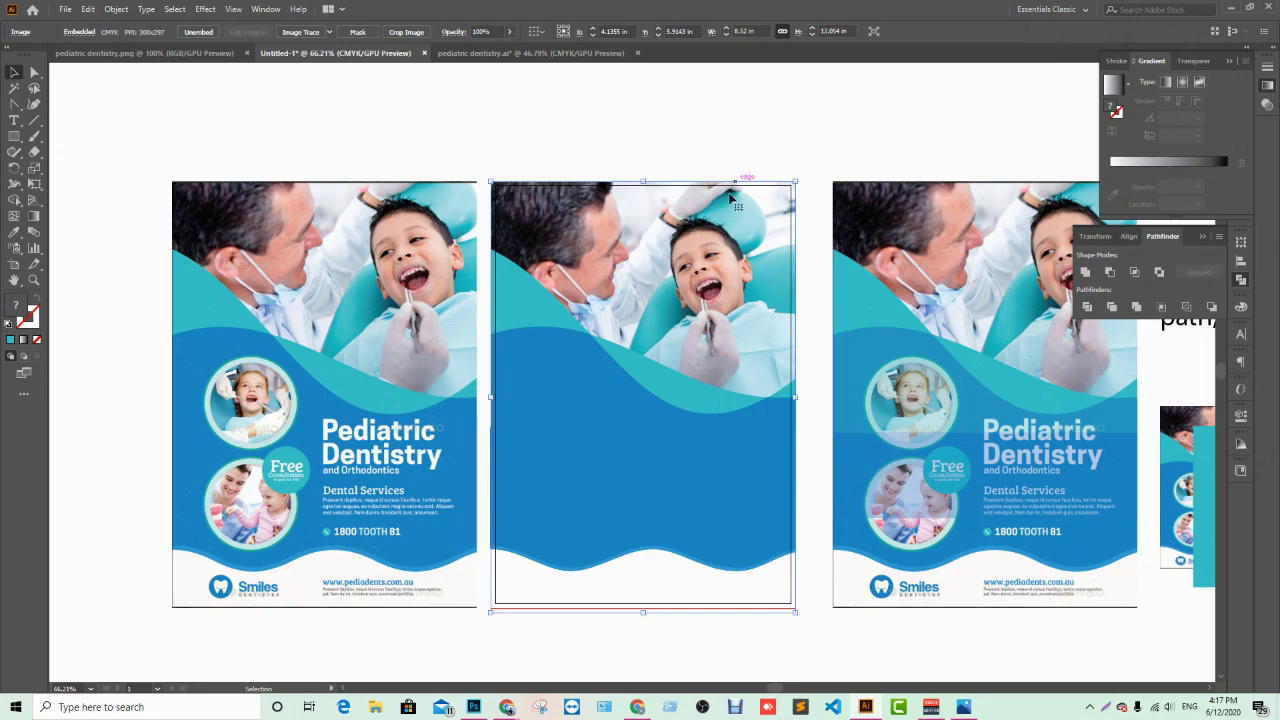
key("space")
left_click(766, 131)
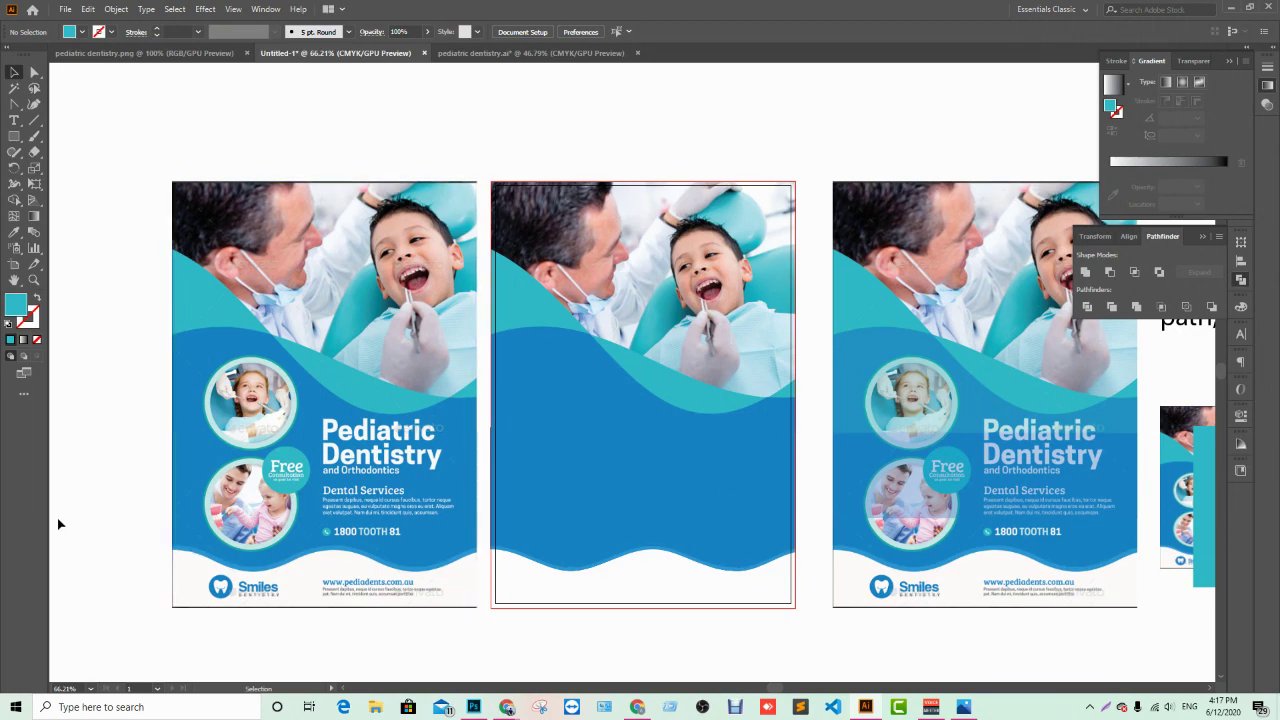
key("z")
left_click(612, 575)
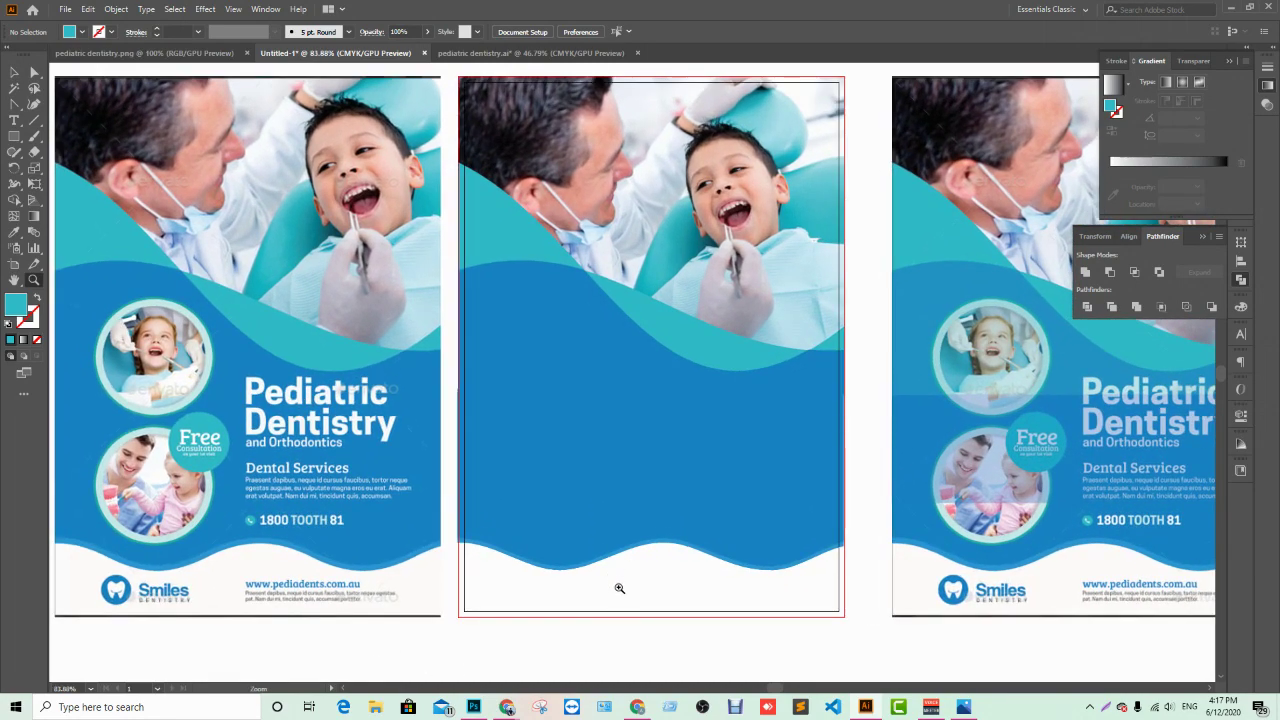
left_click_drag(603, 531, 588, 545)
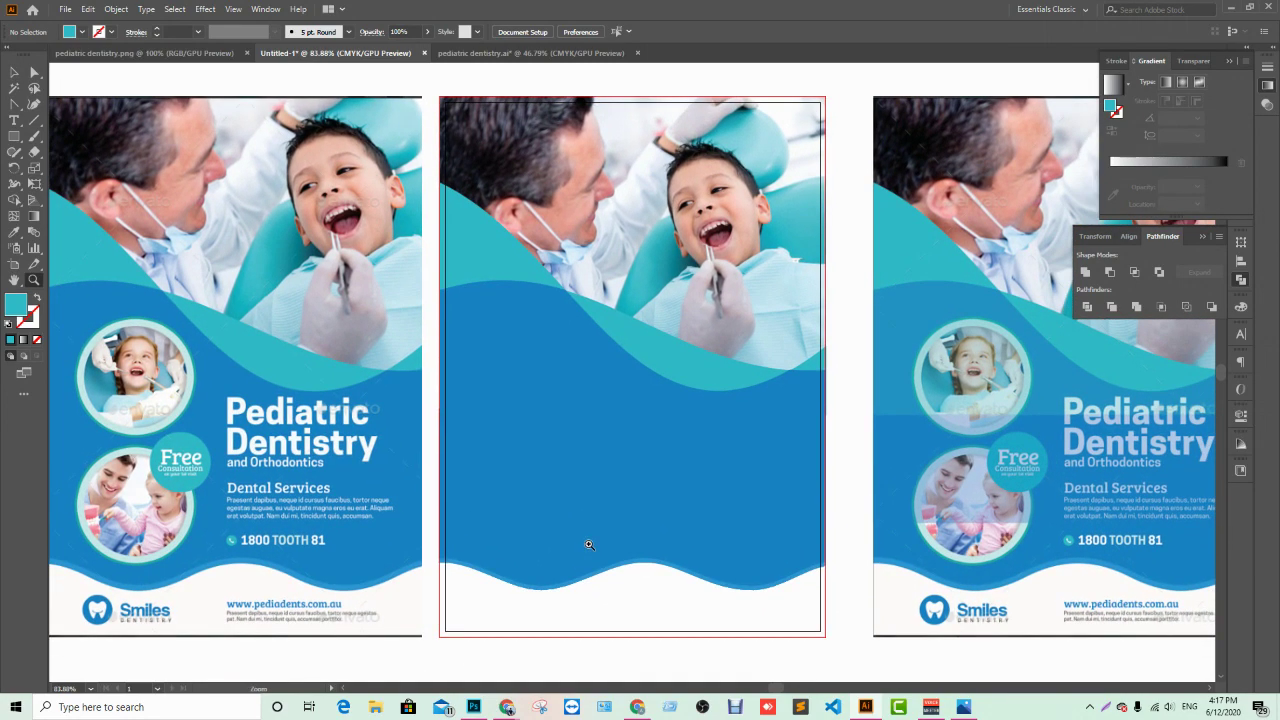